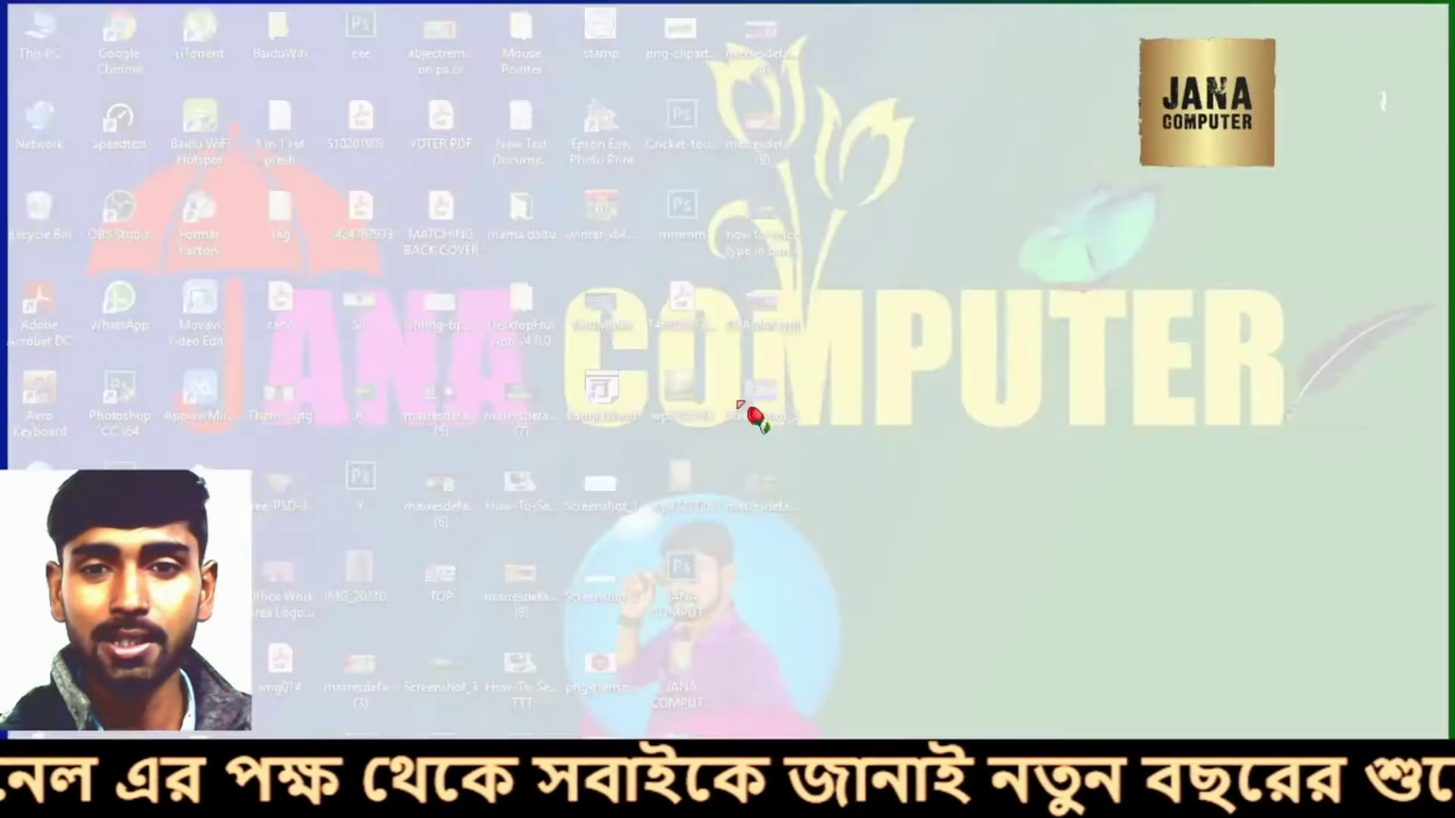
Bring up Photoshop's Open dialog with Ctrl+O to list the PSD files
{"action": "key", "text": "ctrl+o"}
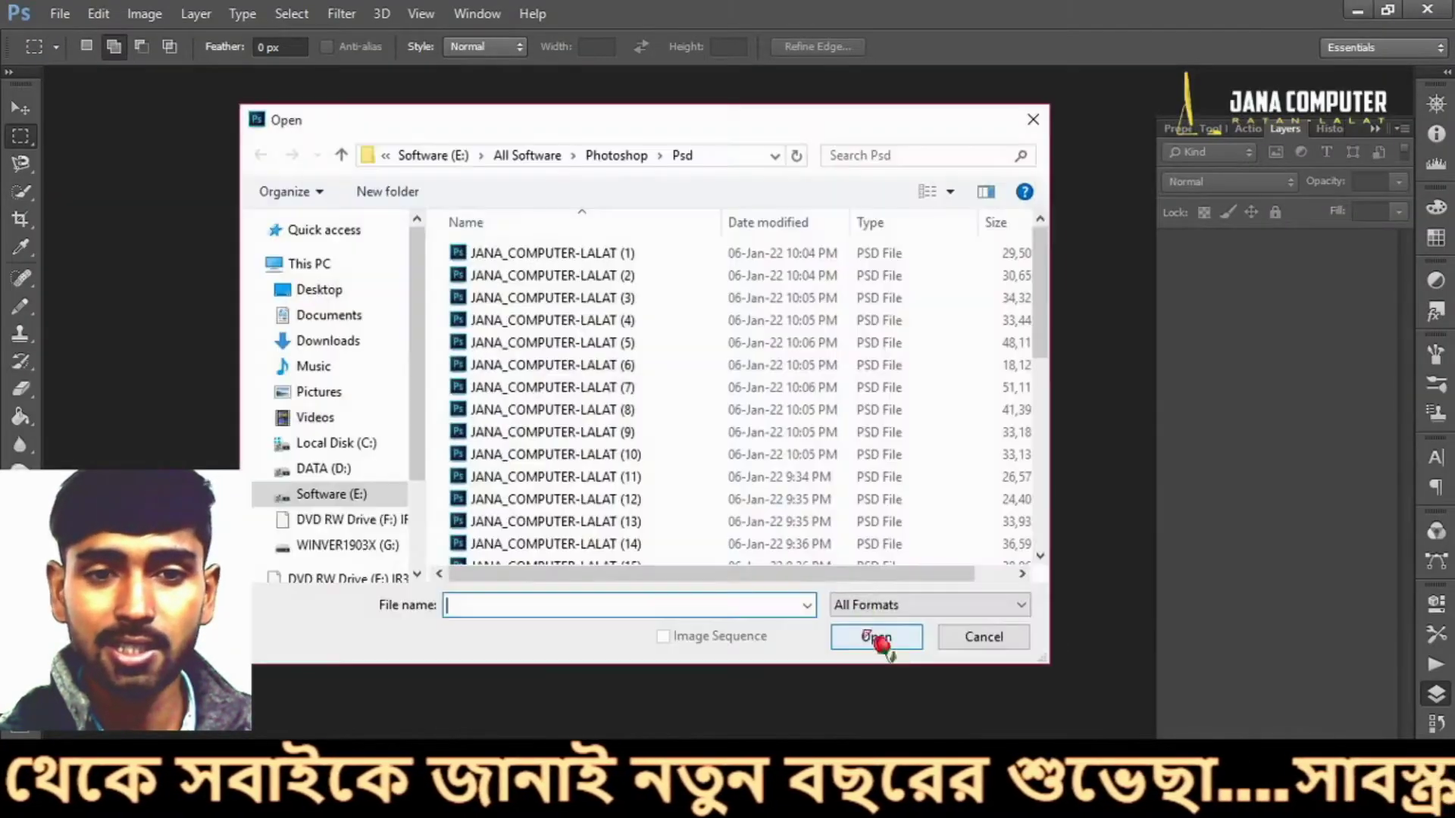
Open mama dadu.psd from the Photoshop folder and centre its document window
{"action": "left_click", "coordinate": [606, 157]}
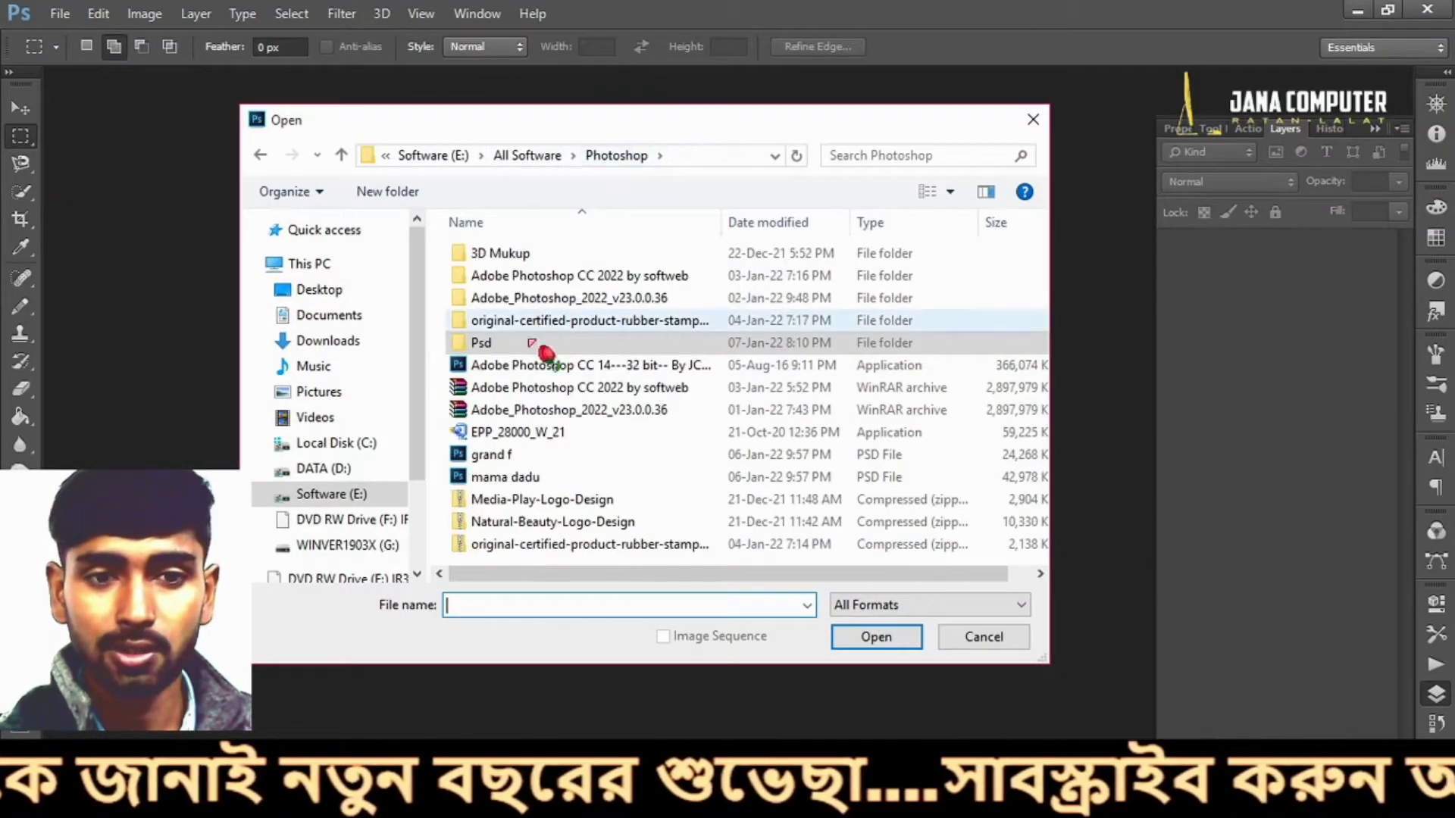
{"action": "double_click", "coordinate": [500, 478]}
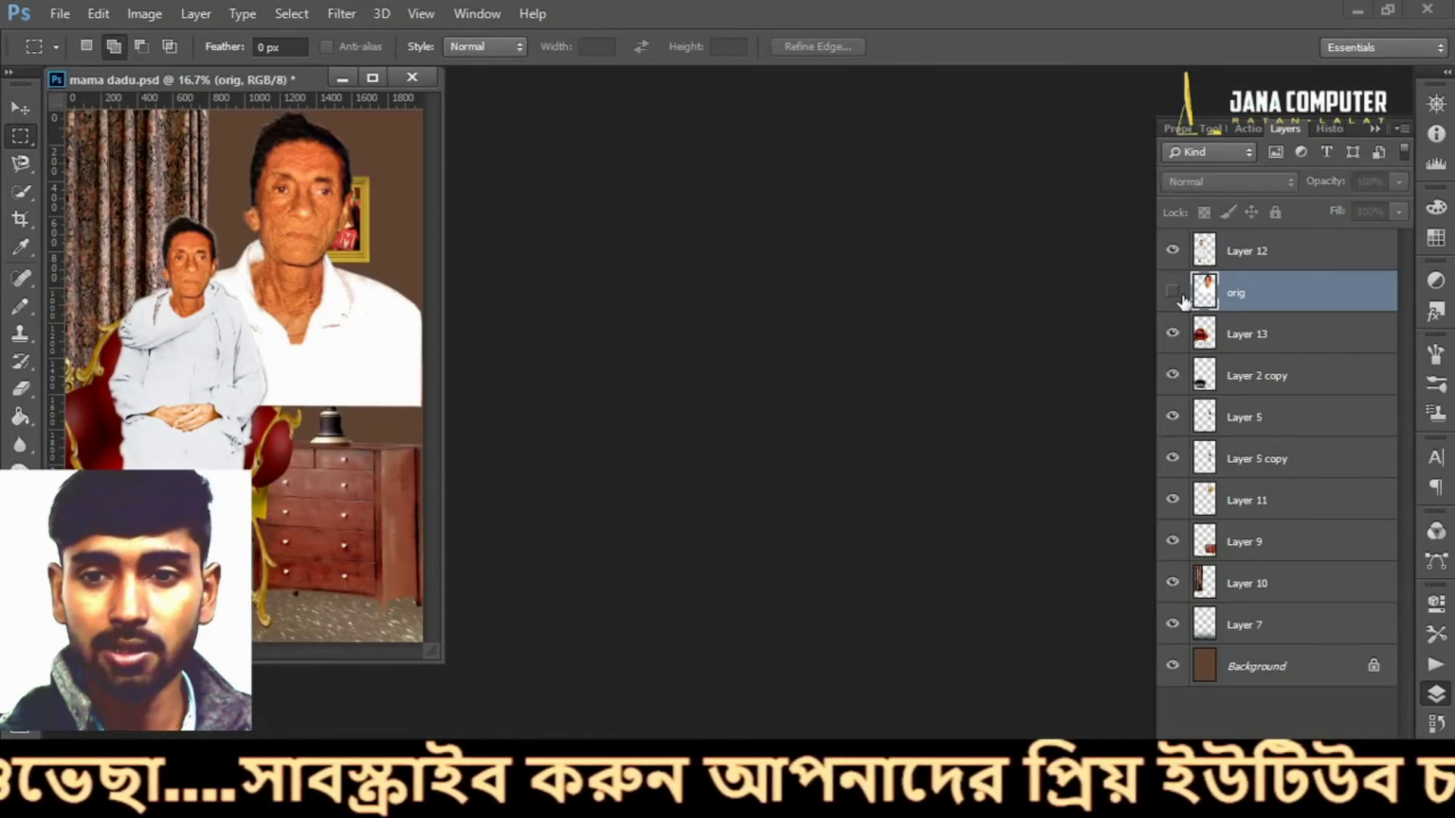
{"action": "left_click_drag", "start_coordinate": [281, 80], "coordinate": [943, 121]}
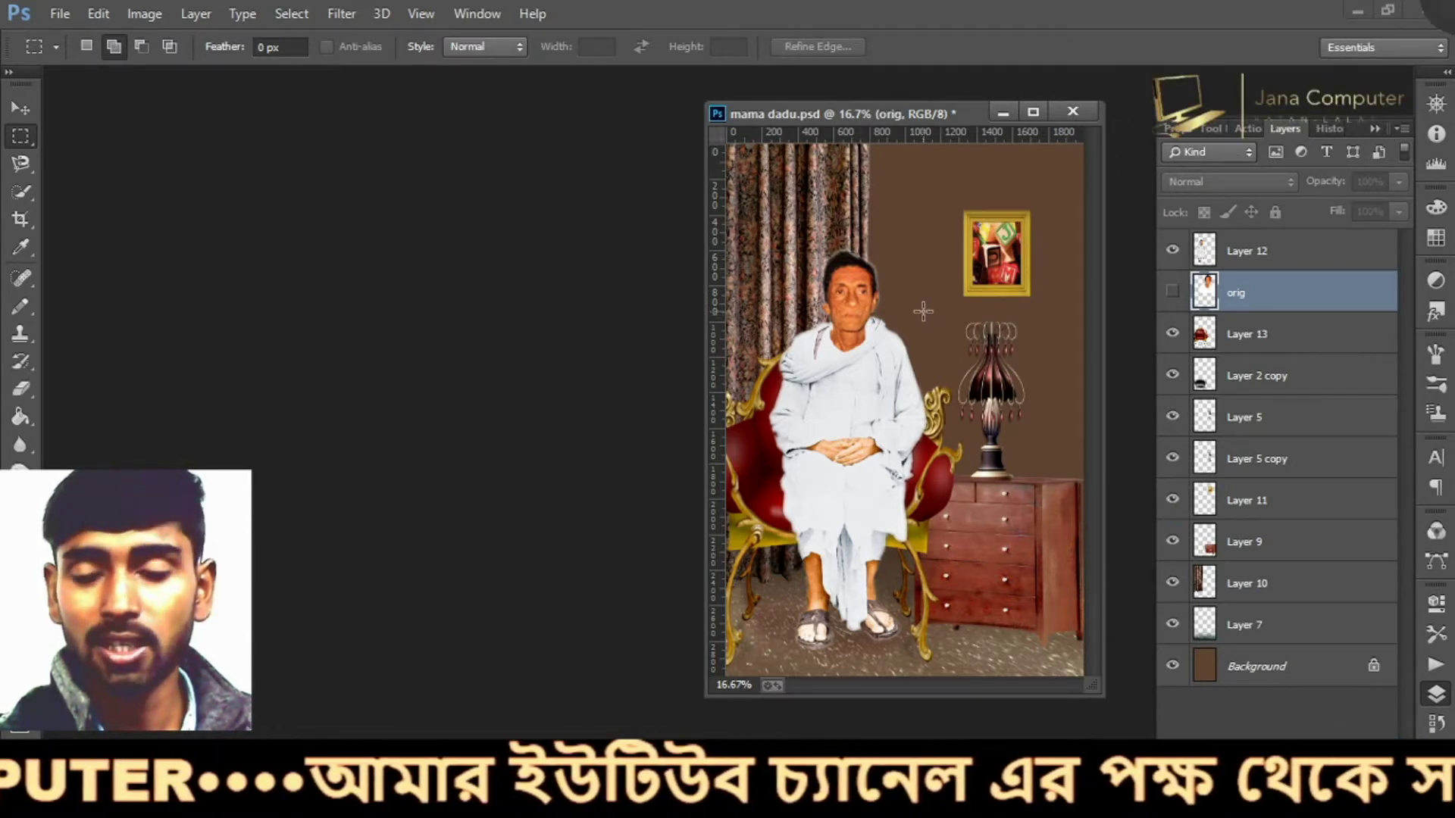
{"action": "left_click", "coordinate": [1174, 665]}
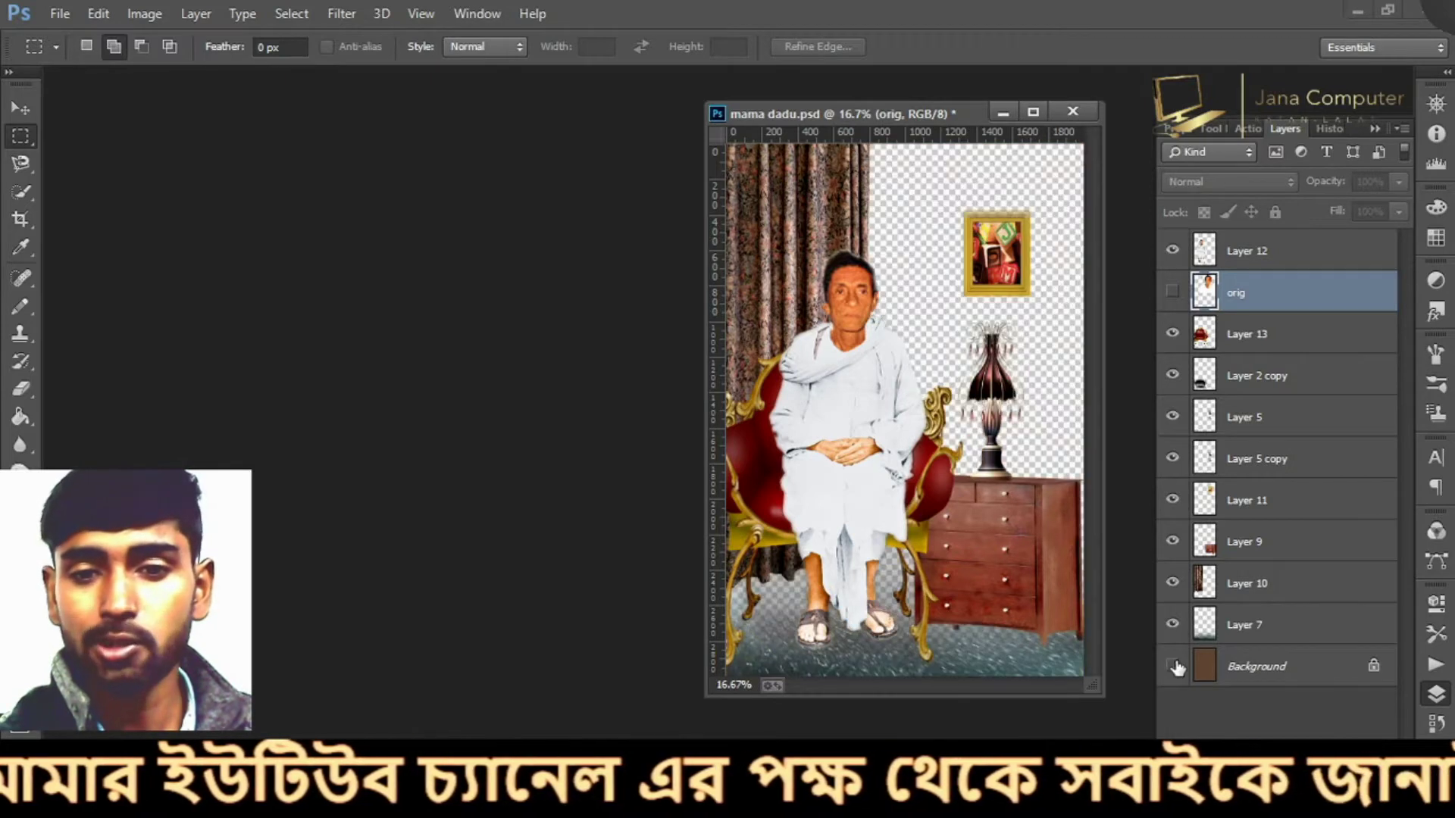
{"action": "left_click", "coordinate": [1174, 665]}
{"action": "left_click", "coordinate": [1172, 626]}
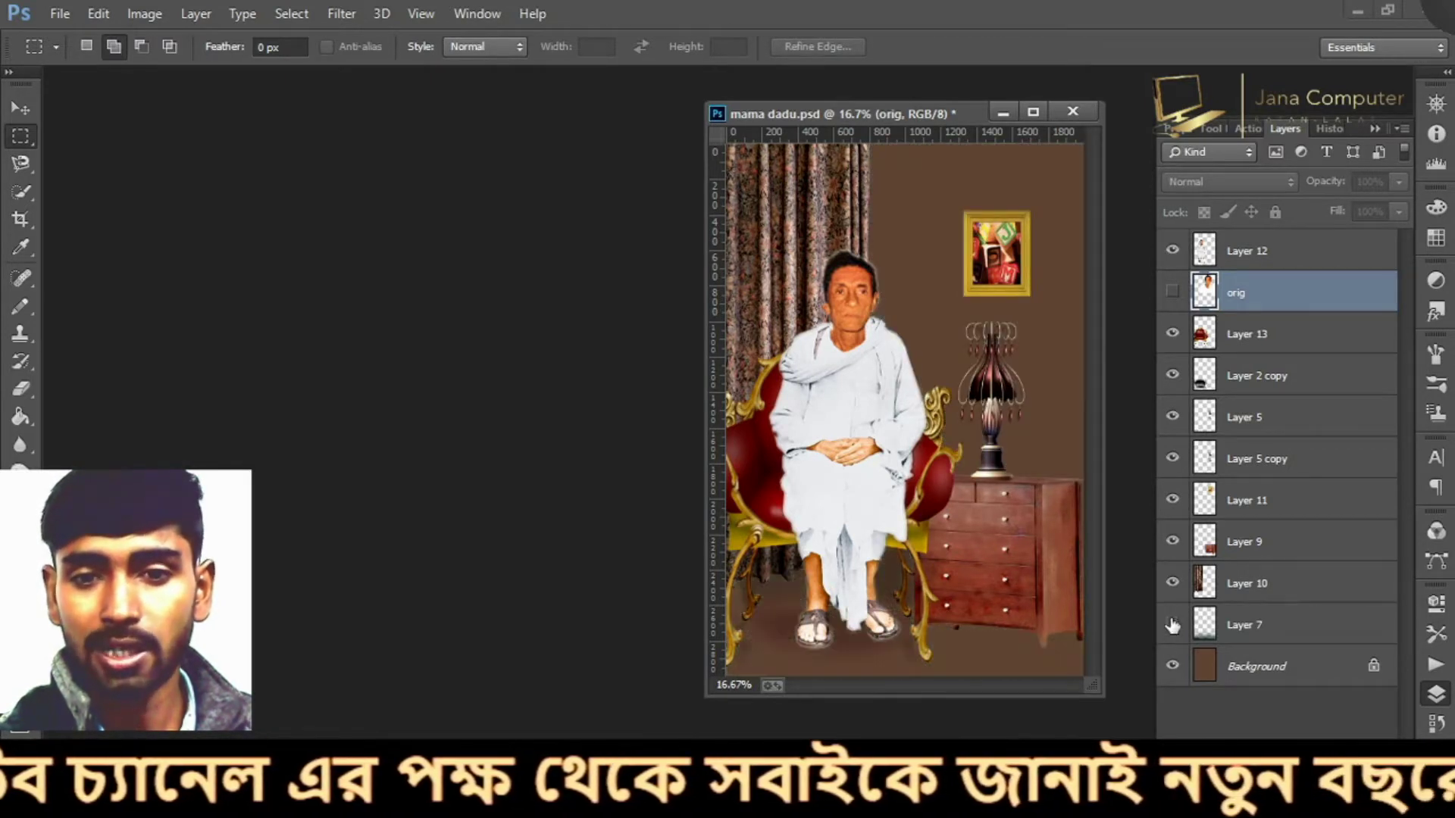
{"action": "left_click", "coordinate": [1172, 625]}
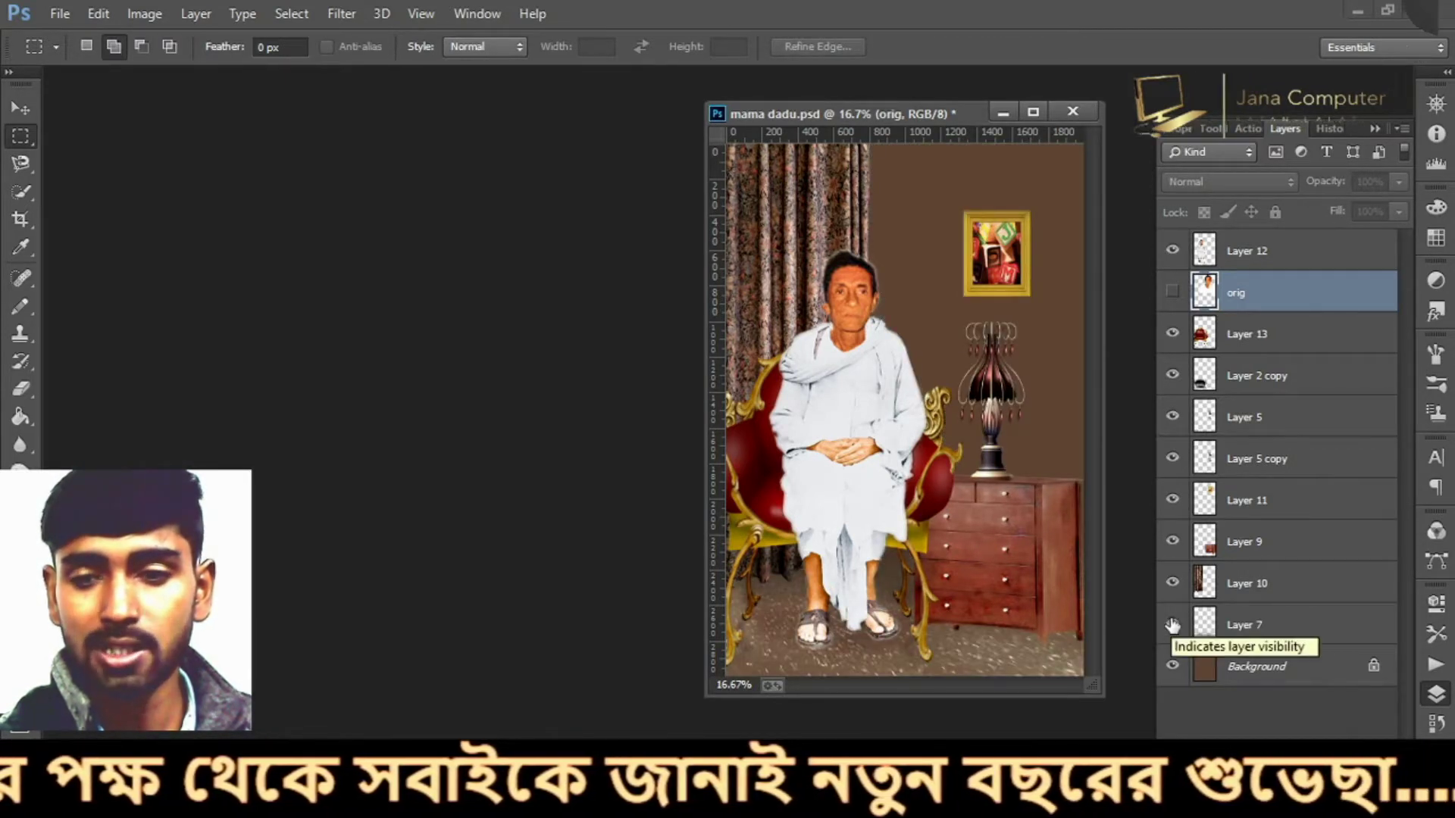
{"action": "left_click", "coordinate": [1172, 626]}
{"action": "left_click", "coordinate": [1172, 584]}
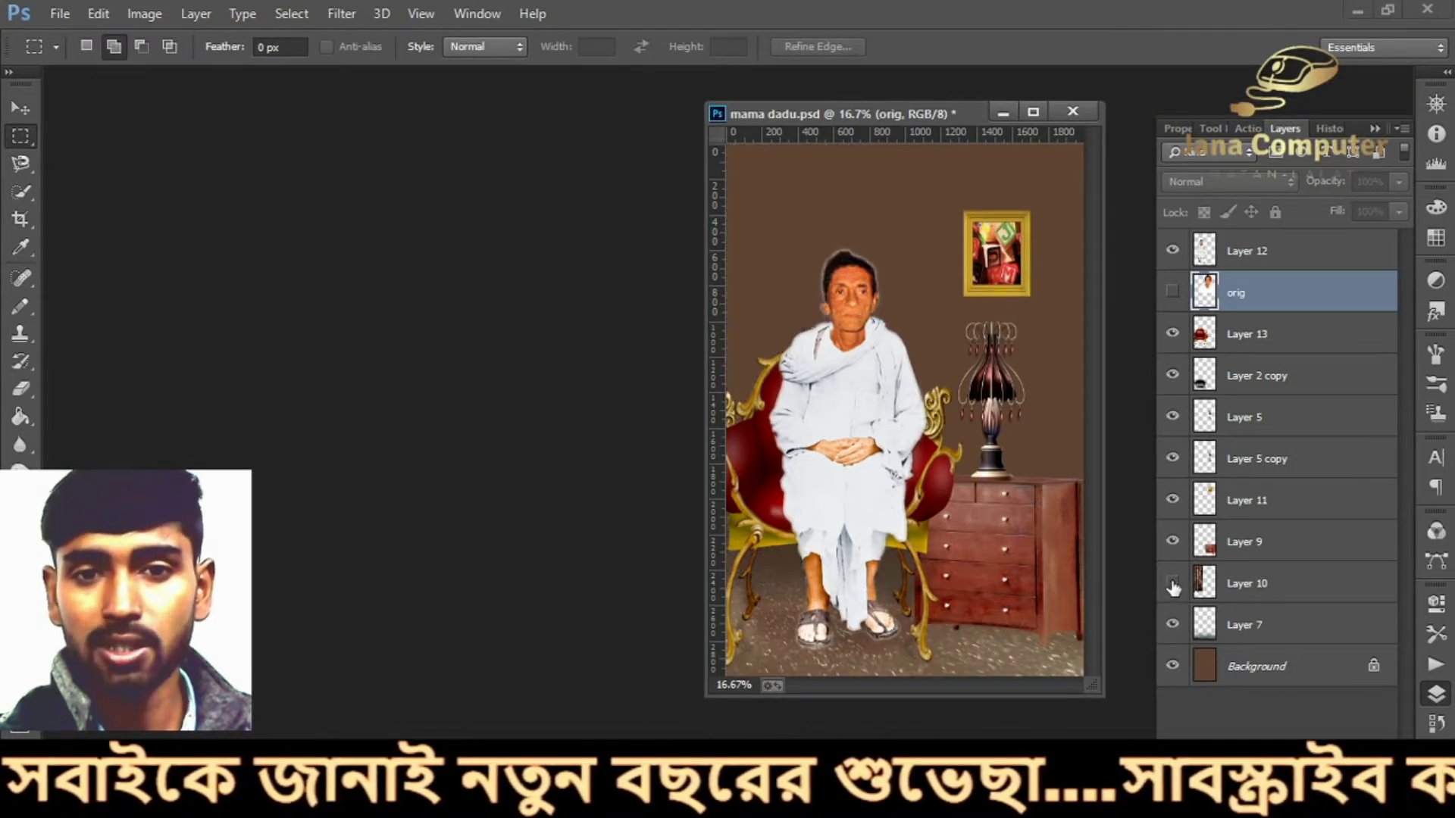
{"action": "left_click", "coordinate": [1173, 583]}
{"action": "left_click", "coordinate": [1172, 542]}
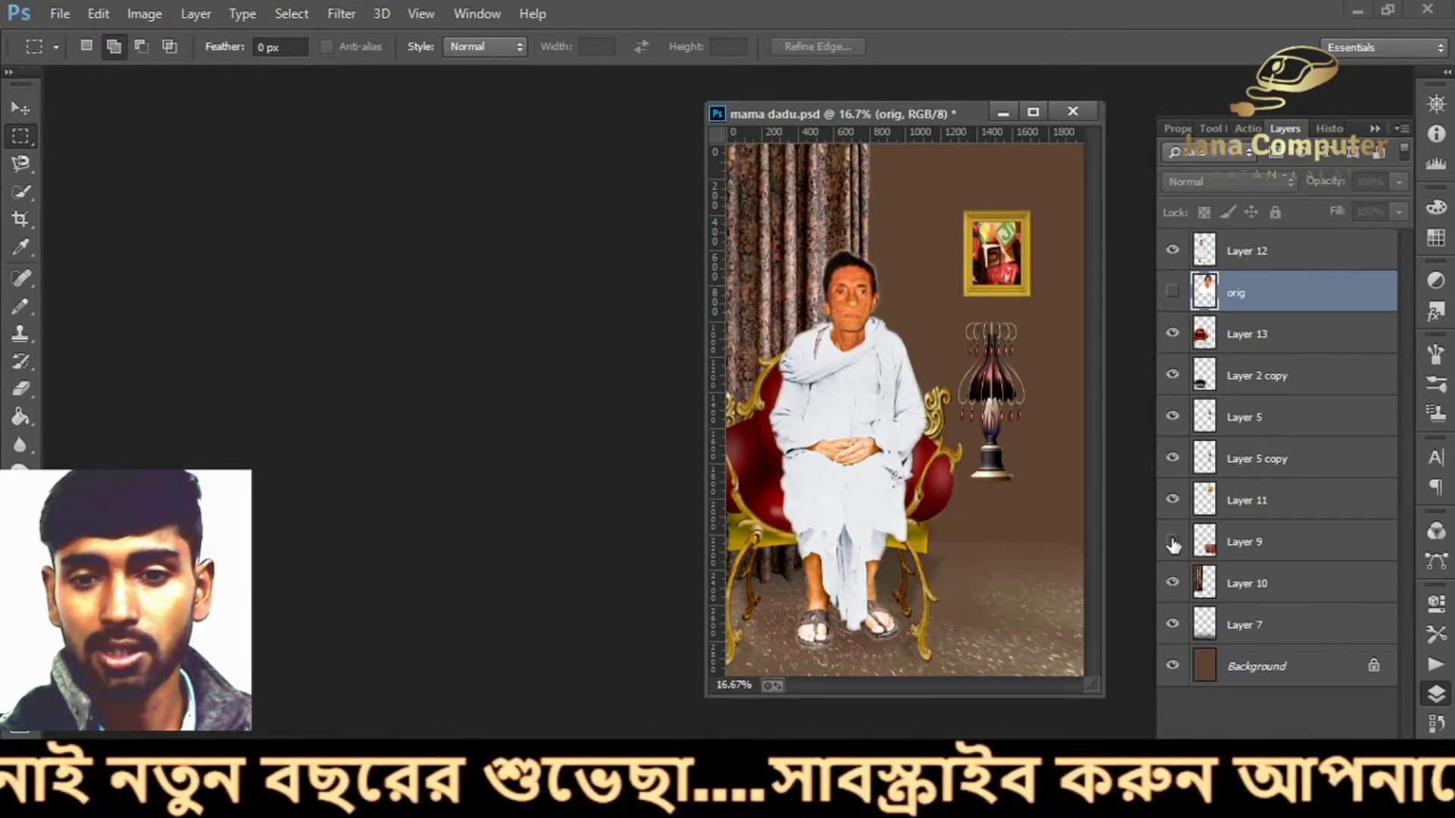
{"action": "left_click", "coordinate": [1173, 542]}
{"action": "left_click", "coordinate": [1172, 500]}
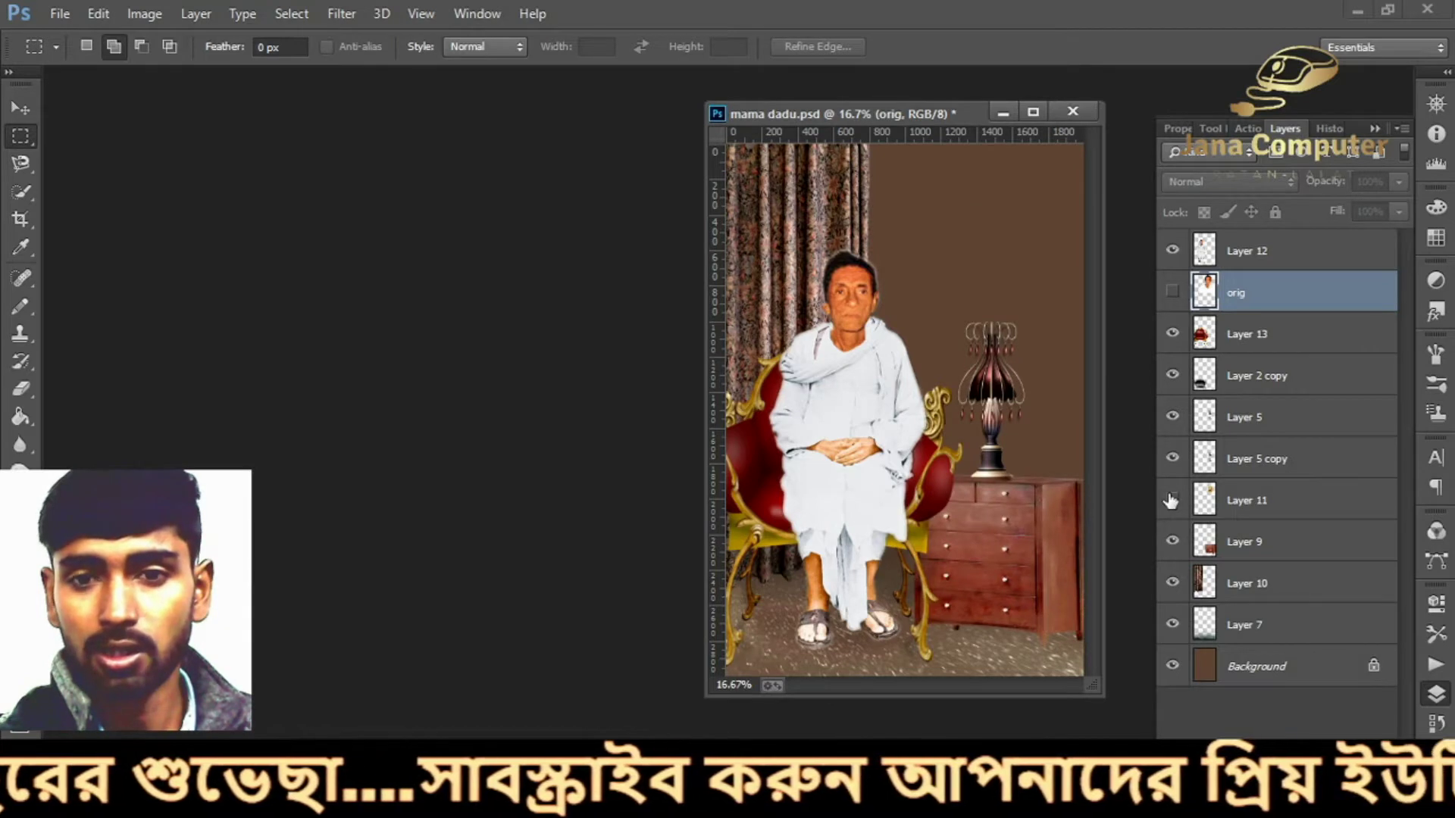
{"action": "left_click", "coordinate": [1171, 500]}
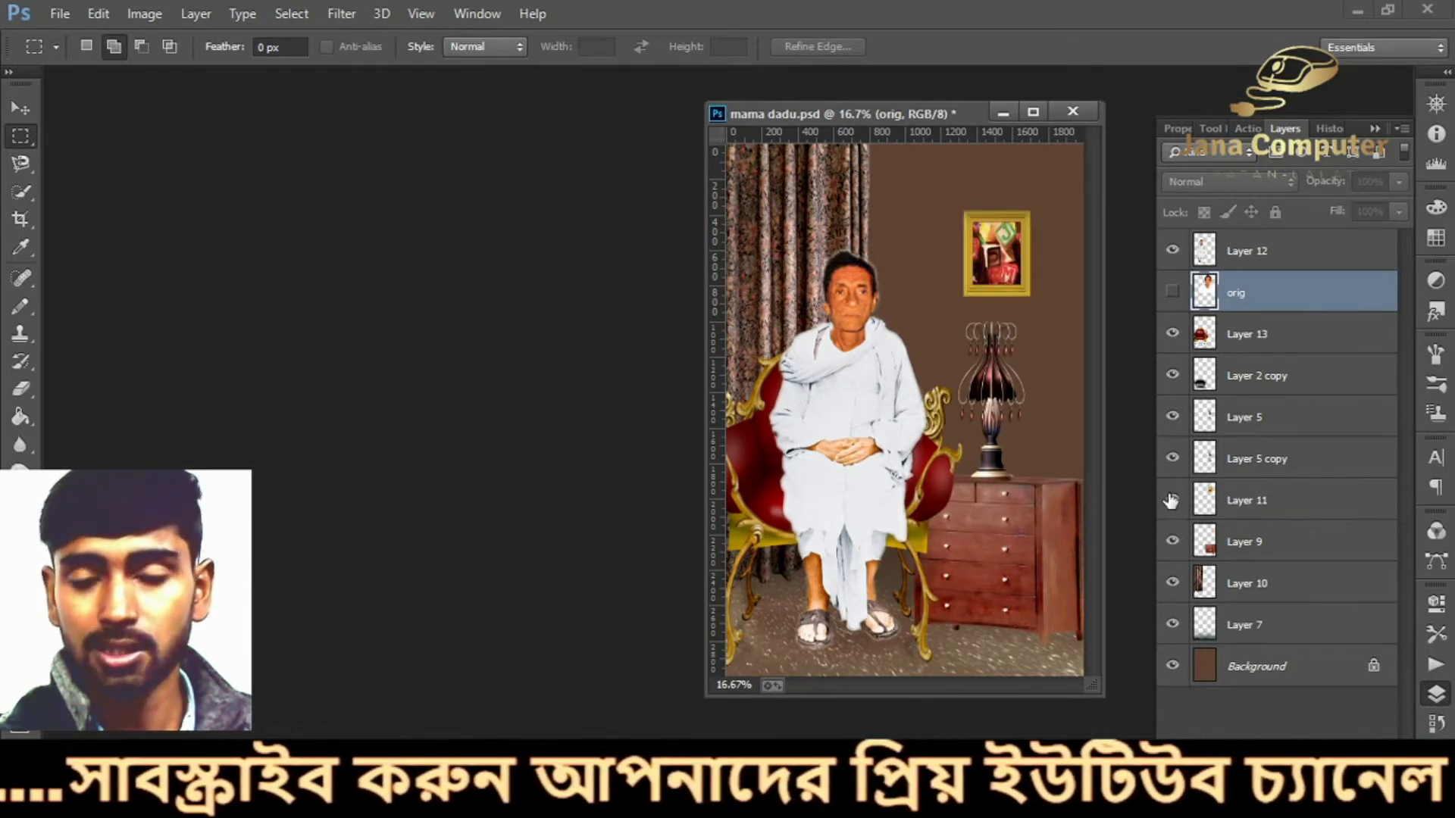
{"action": "left_click", "coordinate": [1172, 500]}
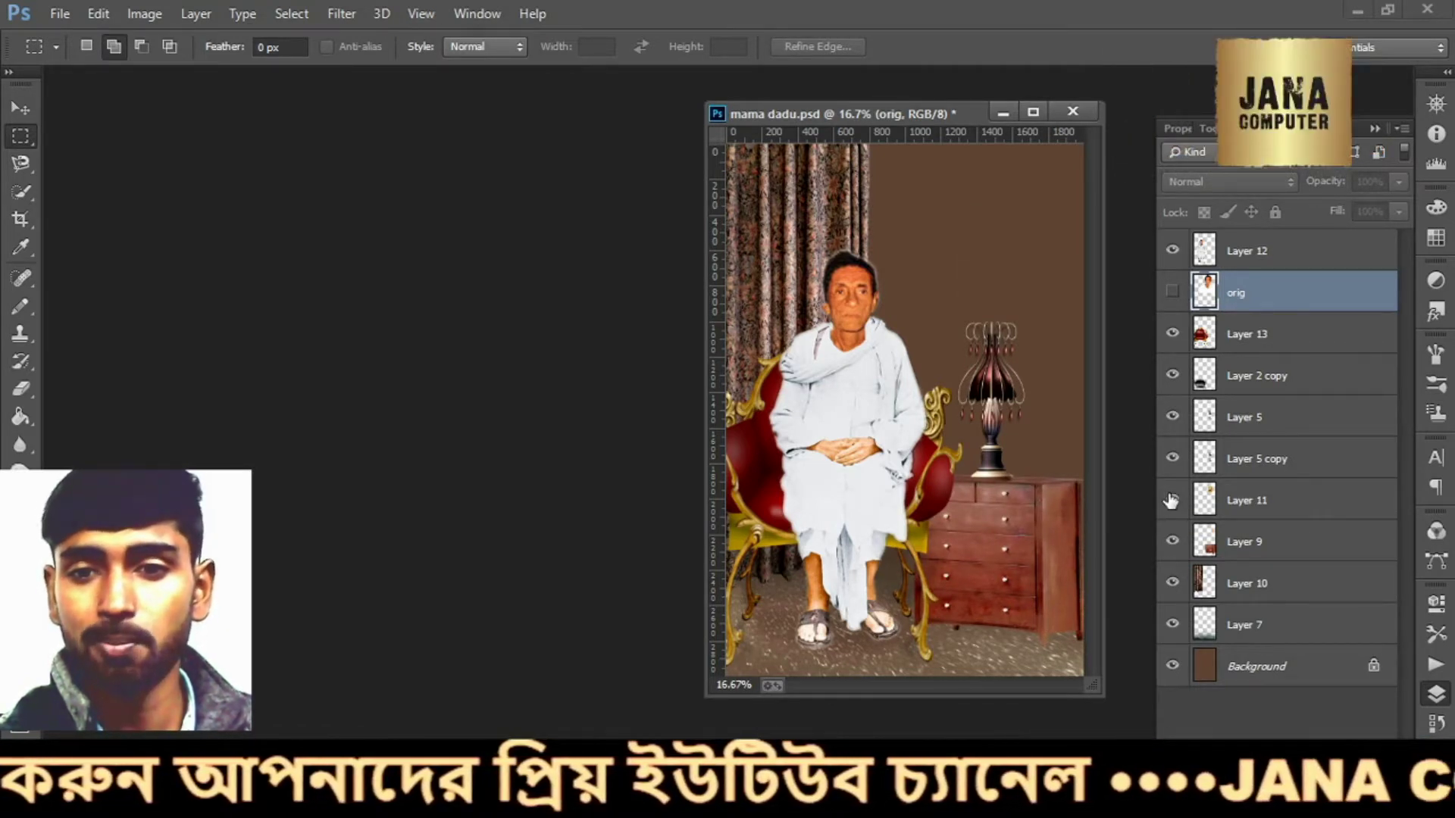
{"action": "left_click", "coordinate": [1173, 418]}
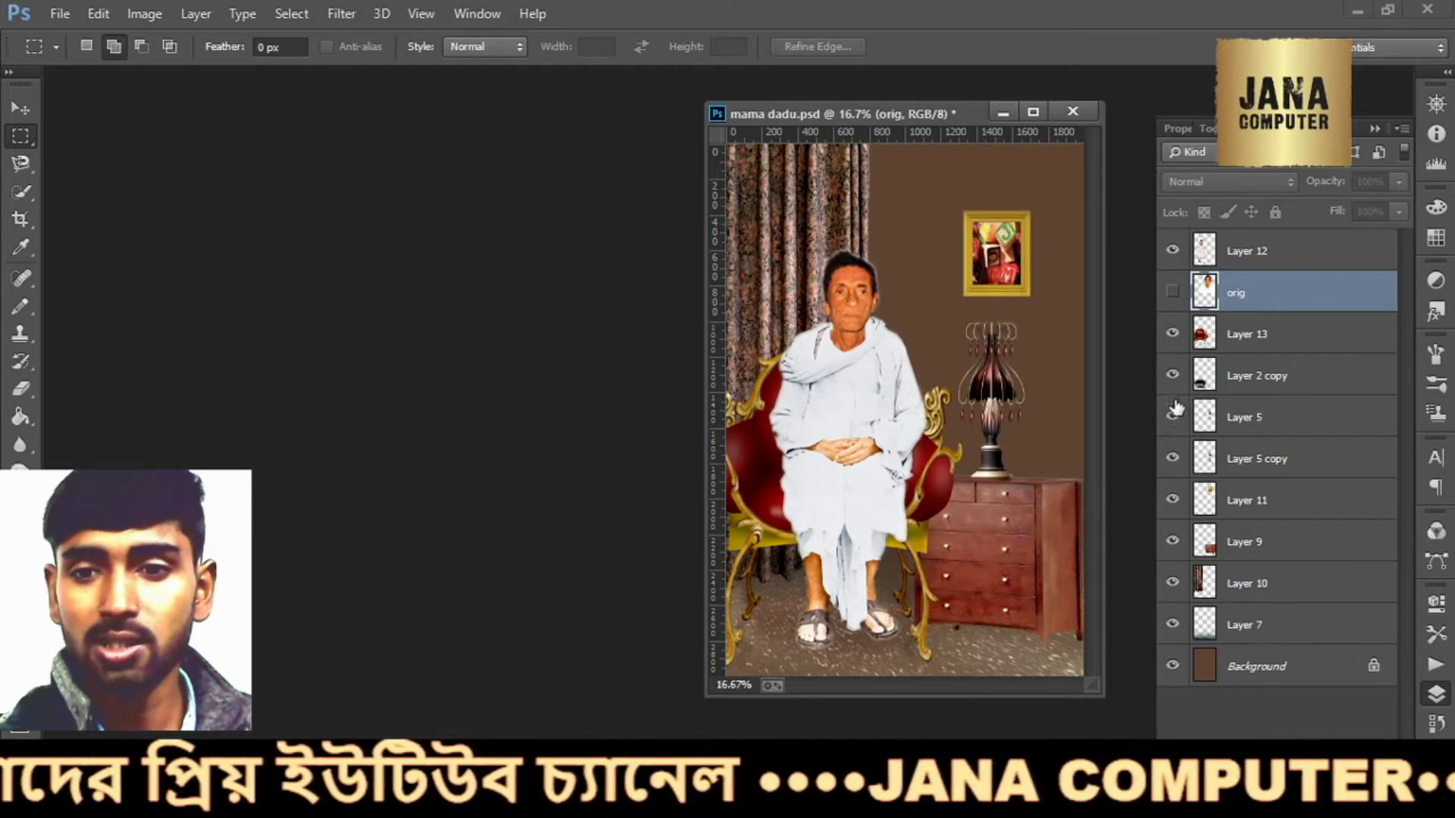
{"action": "left_click", "coordinate": [1173, 375]}
{"action": "left_click", "coordinate": [1172, 337]}
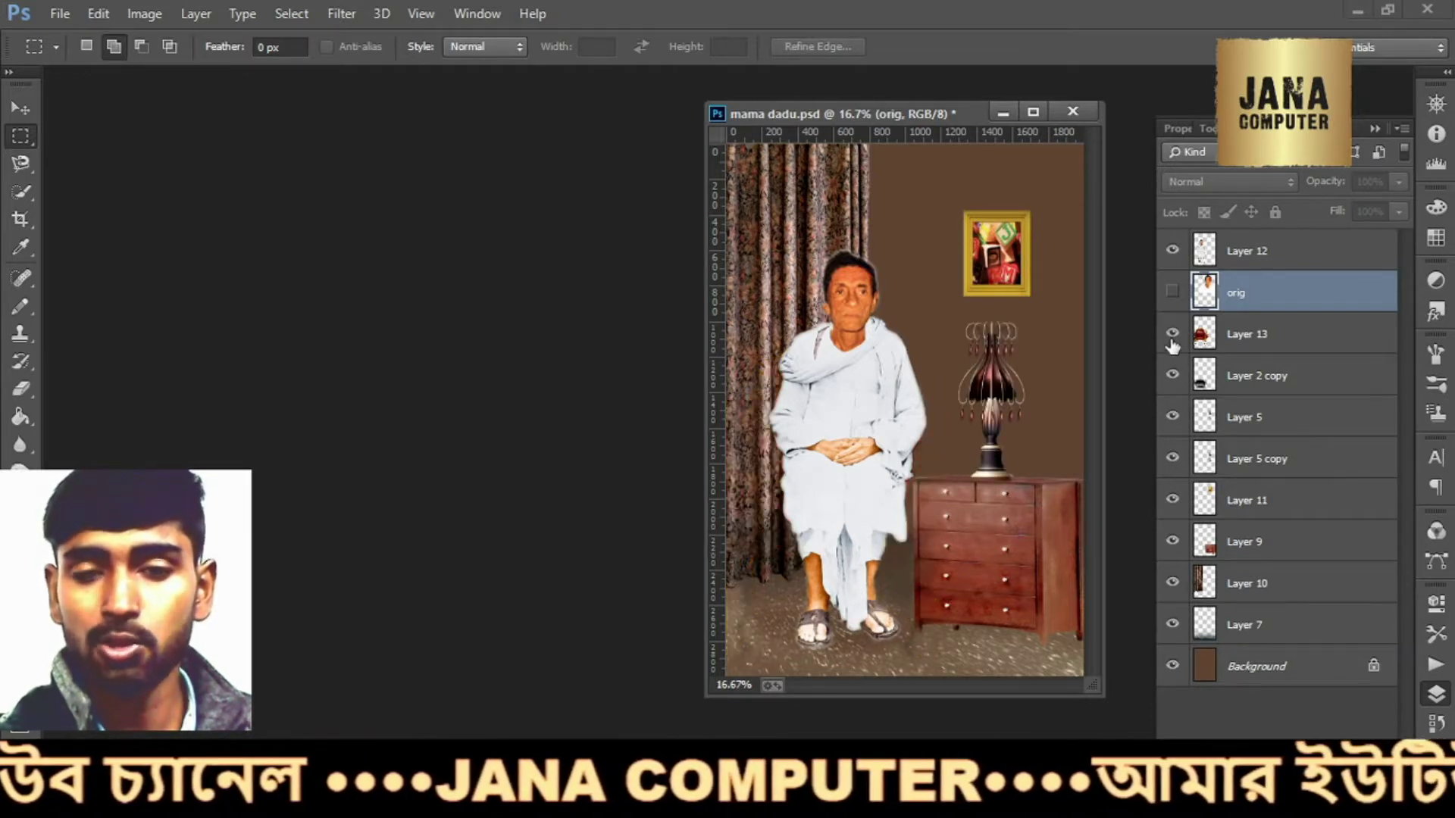
{"action": "left_click", "coordinate": [1172, 251]}
{"action": "left_click", "coordinate": [1172, 251]}
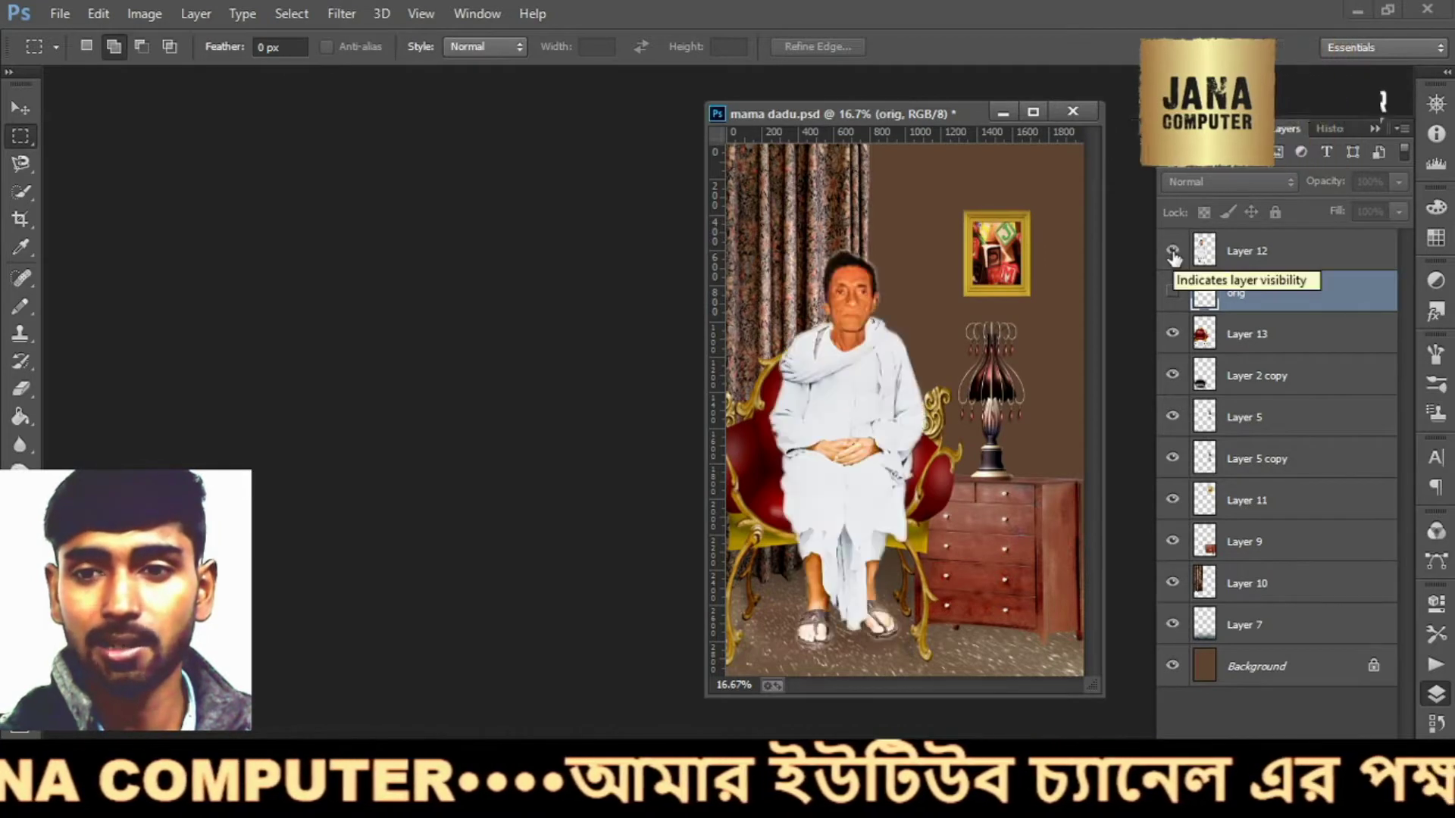
{"action": "left_click", "coordinate": [1172, 334]}
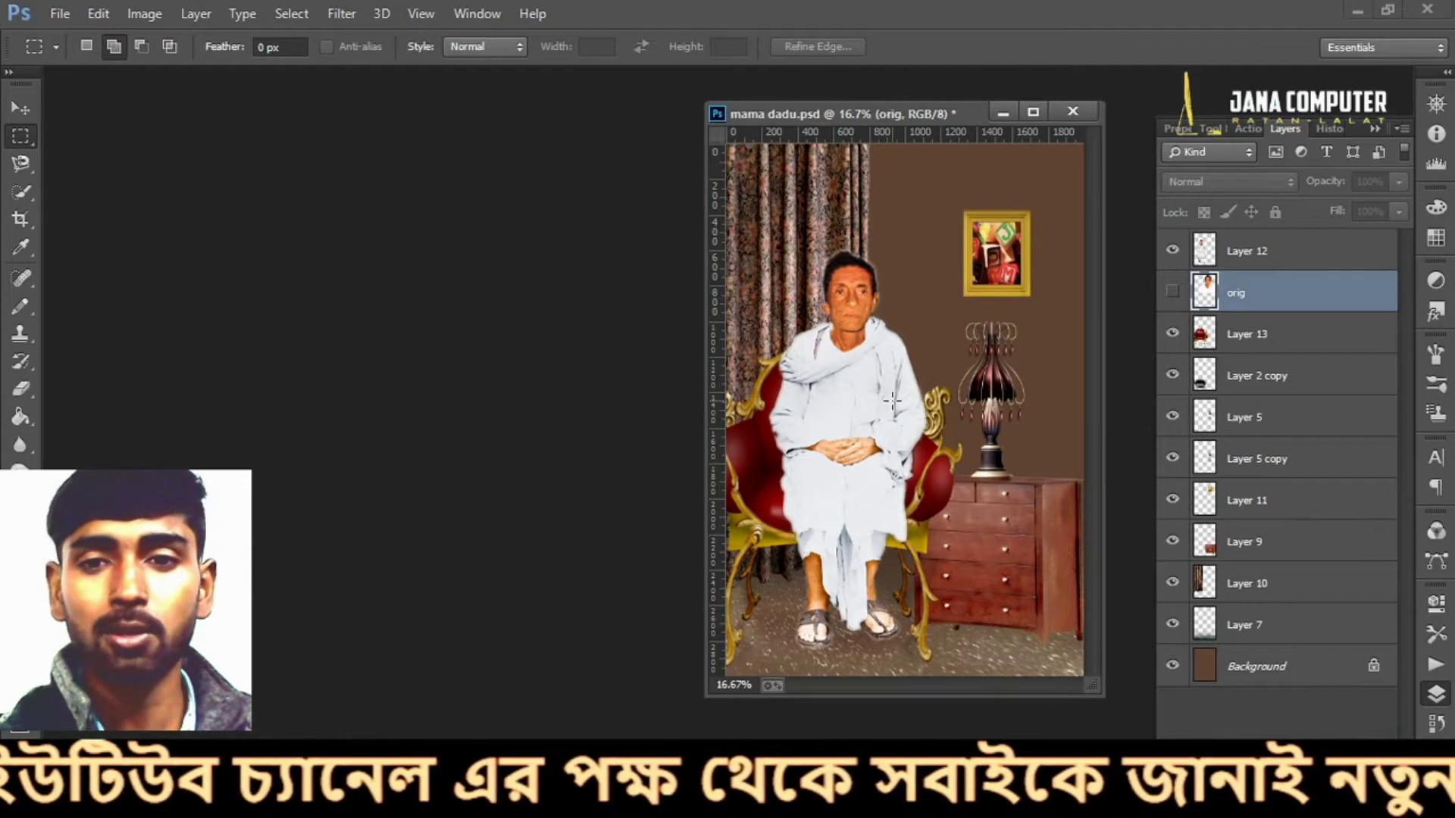
{"action": "left_click", "coordinate": [1172, 251]}
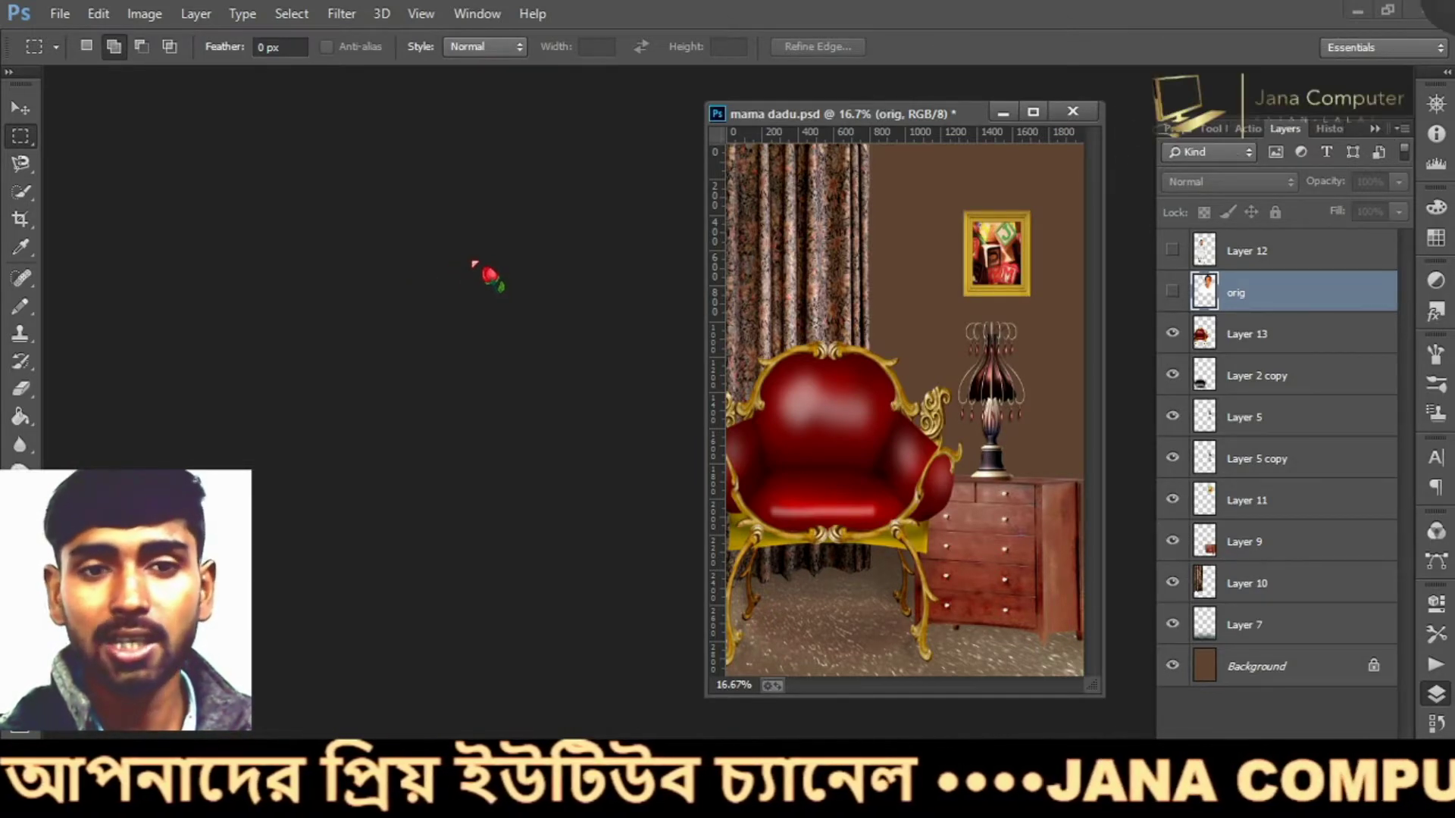
Double-click the empty workspace to bring the Open dialog back up
{"action": "double_click", "coordinate": [447, 266]}
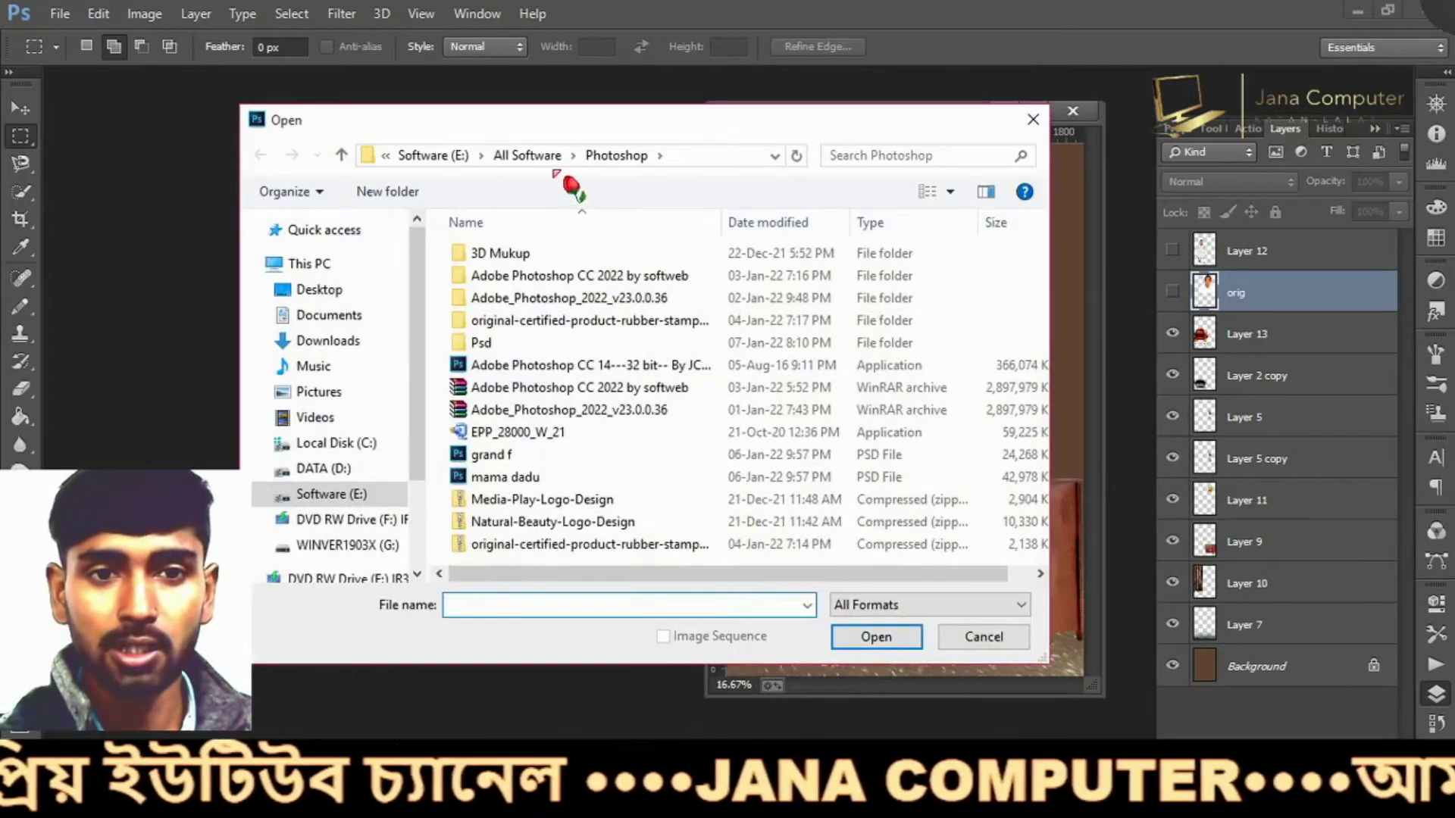
Open JANA_COMPUTER-LALAT templates (1) through (10) from the Psd folder
{"action": "double_click", "coordinate": [490, 345]}
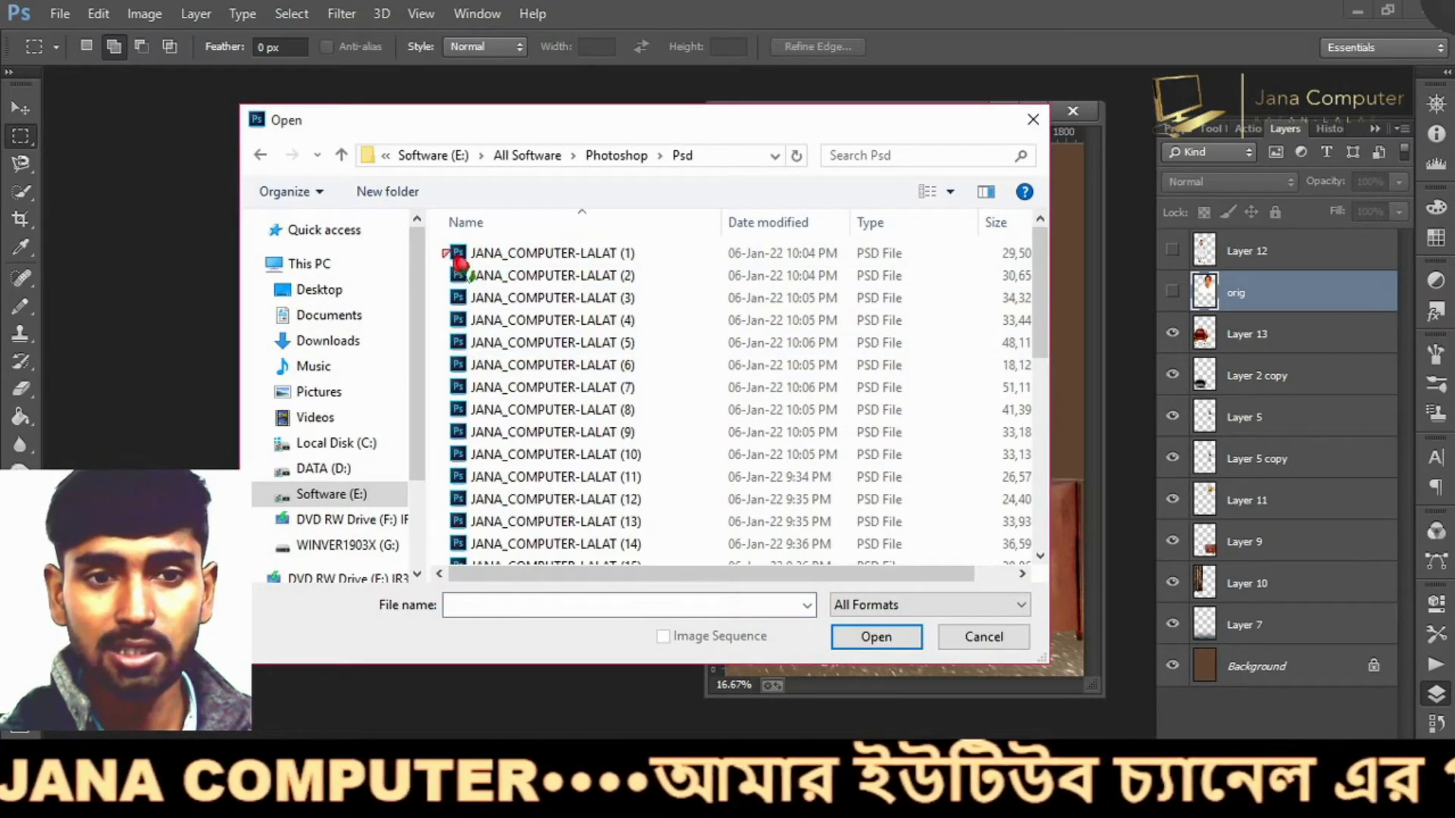
{"action": "left_click_drag", "start_coordinate": [444, 244], "coordinate": [544, 453]}
{"action": "left_click", "coordinate": [879, 638]}
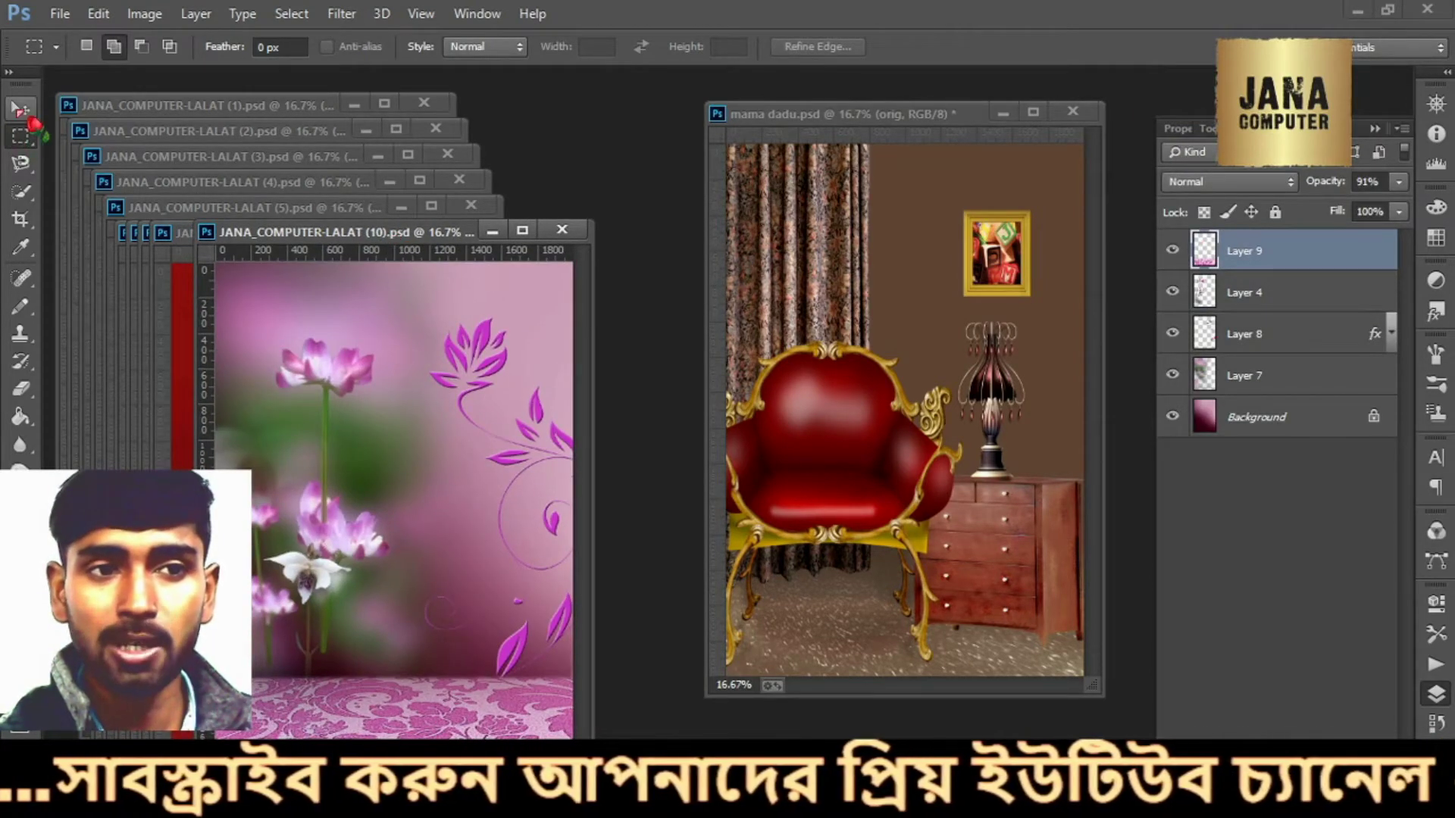
{"action": "left_click", "coordinate": [21, 108]}
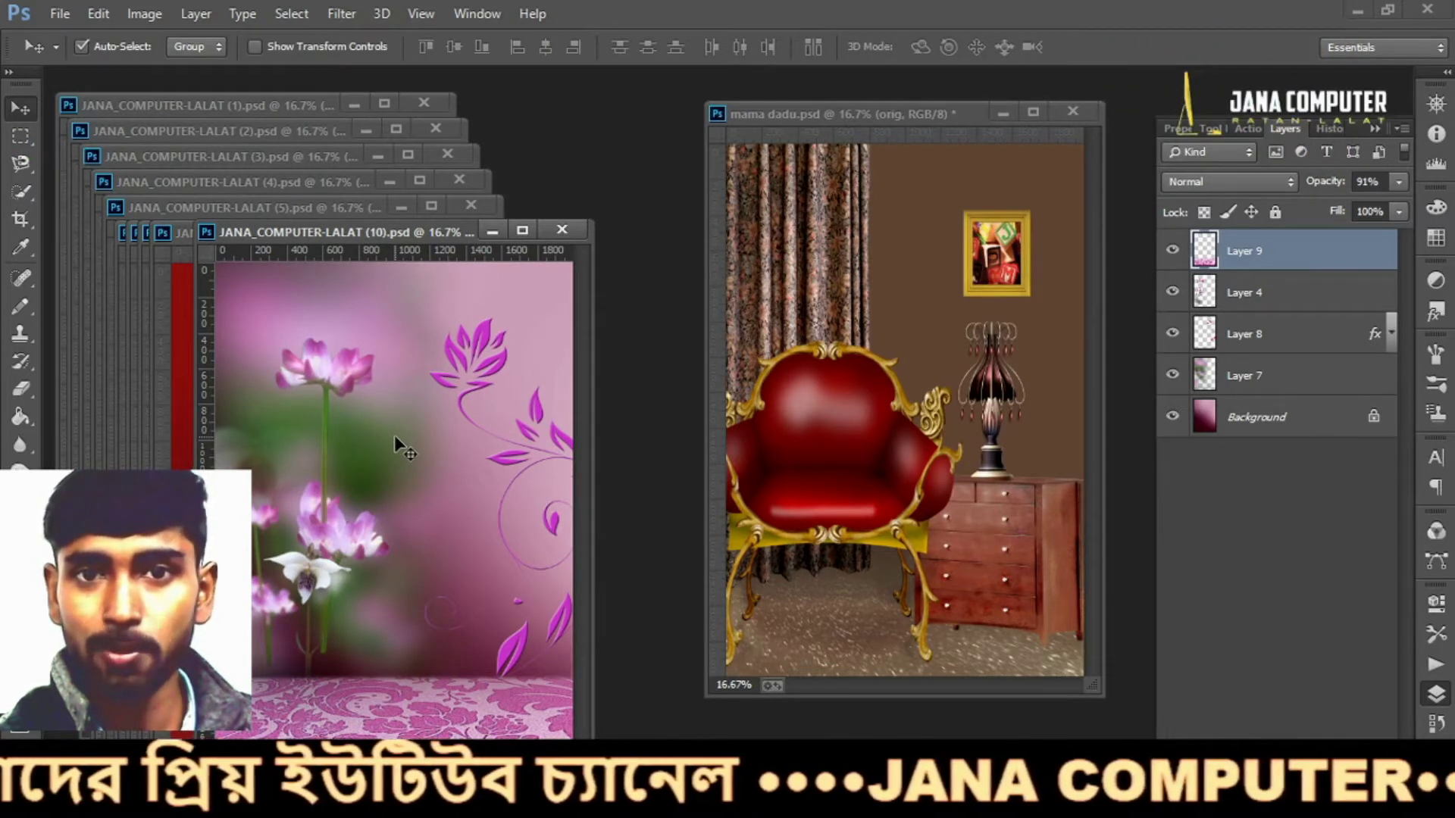
{"action": "left_click_drag", "start_coordinate": [394, 436], "coordinate": [856, 421]}
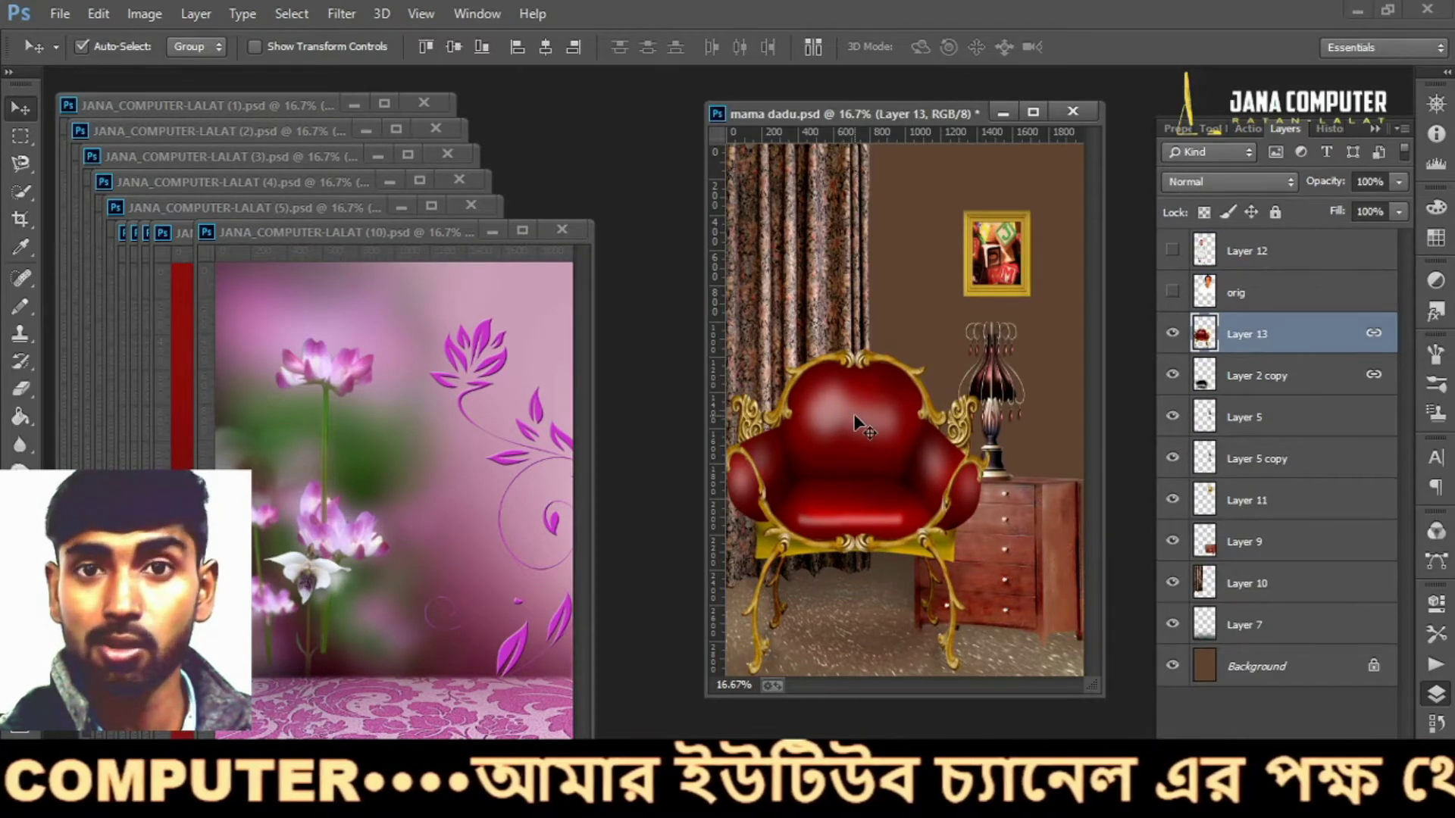
{"action": "left_click_drag", "start_coordinate": [381, 233], "coordinate": [459, 140]}
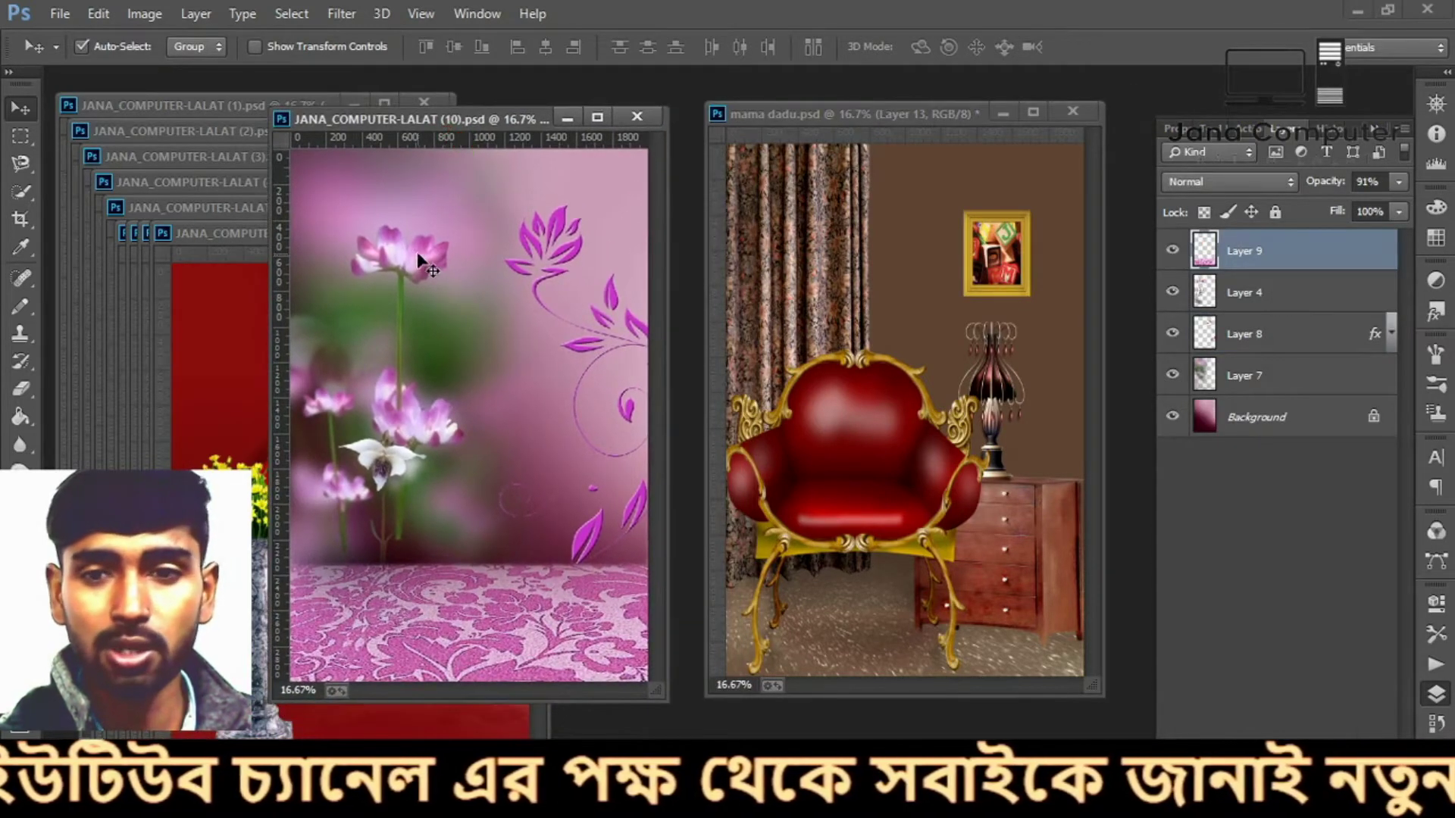
{"action": "left_click", "coordinate": [1172, 250]}
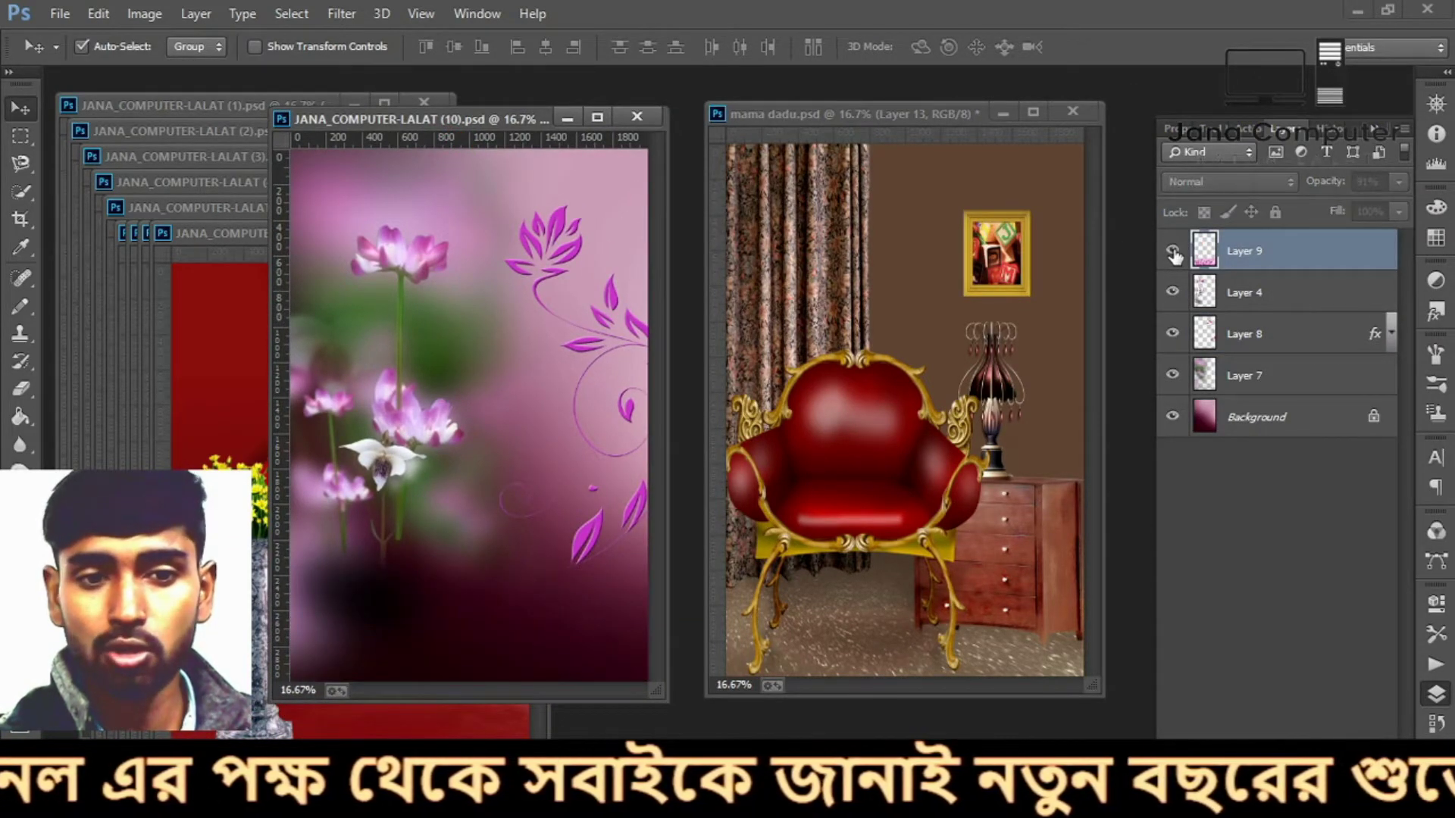
{"action": "left_click", "coordinate": [1172, 293]}
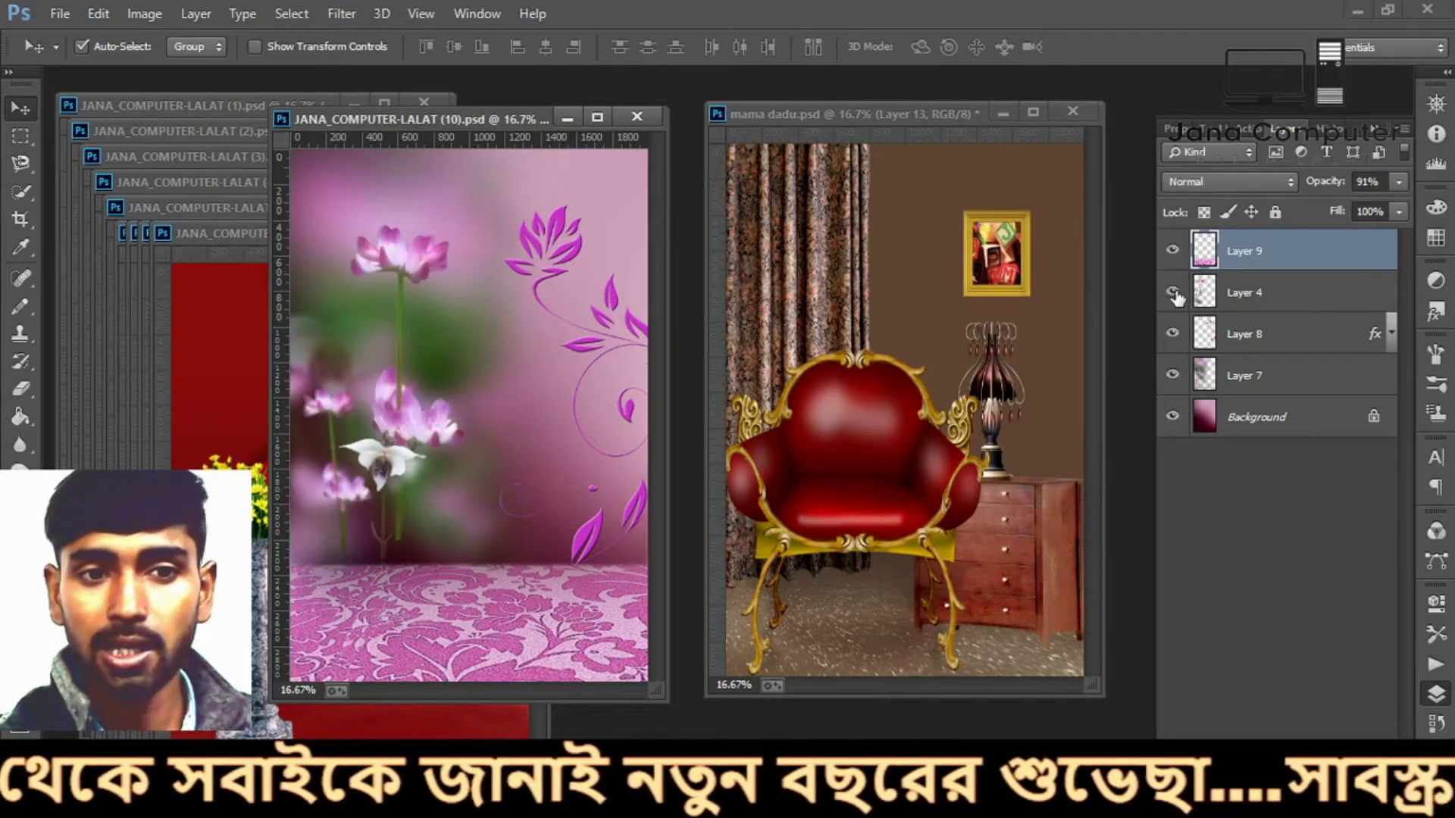
{"action": "left_click", "coordinate": [1172, 334]}
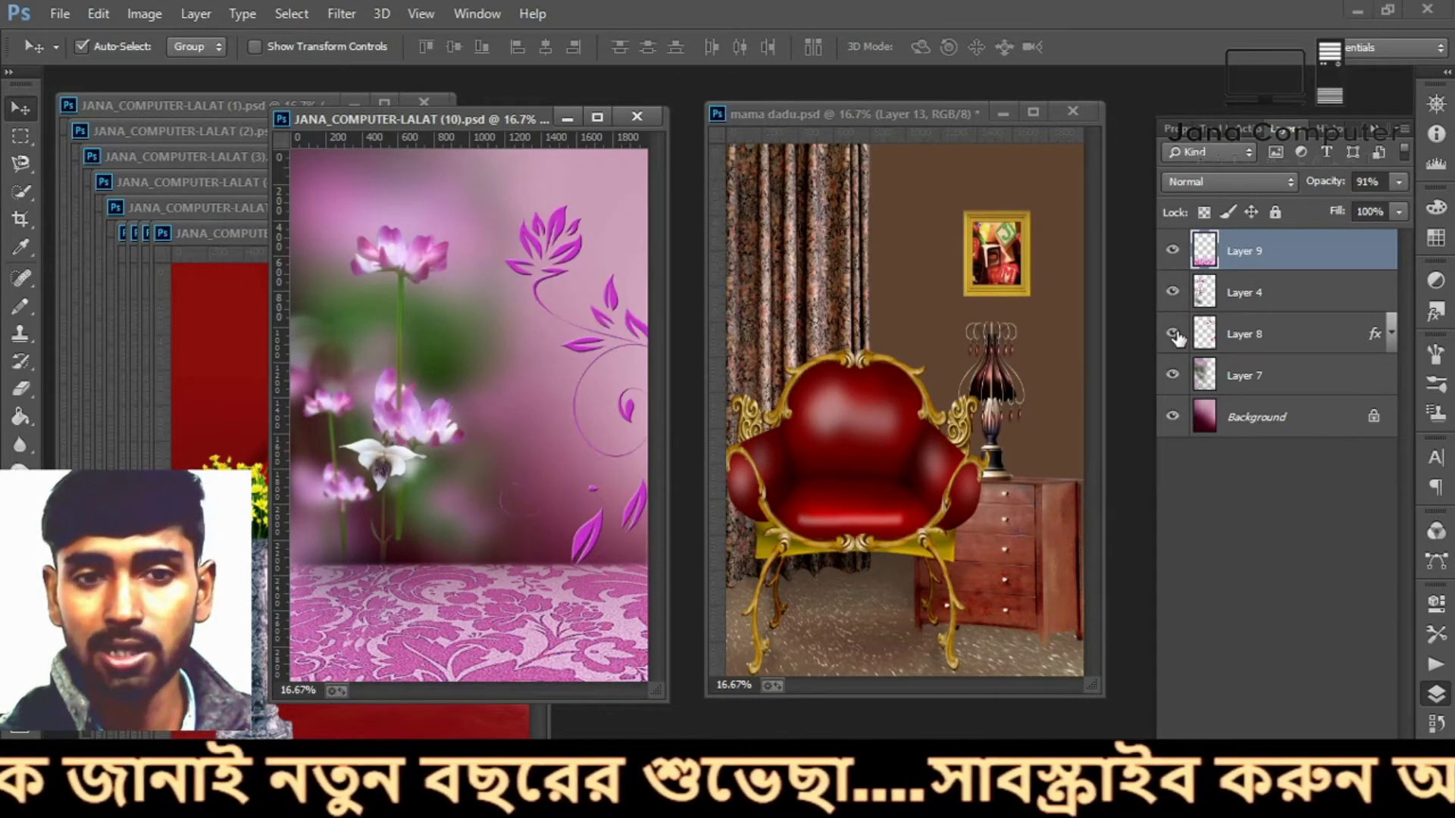
{"action": "left_click", "coordinate": [1172, 375]}
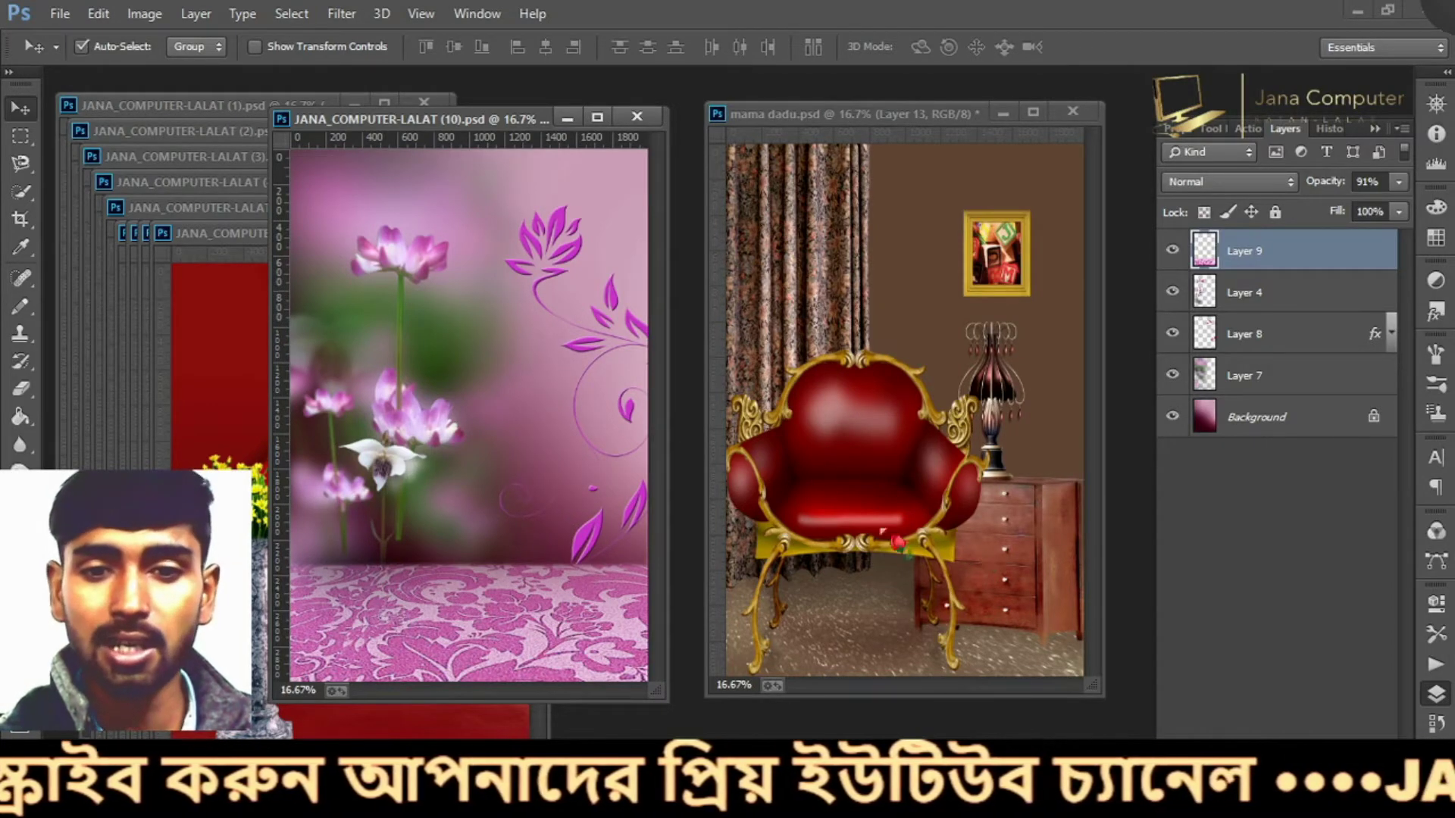
Copy the red chair and the seated man (Layer 12) into LALAT (10), seating him on the chair
{"action": "mouse_move", "coordinate": [872, 447]}
{"action": "left_mouse_down"}
{"action": "mouse_move", "coordinate": [470, 523]}
{"action": "mouse_move", "coordinate": [418, 482]}
{"action": "left_mouse_up"}
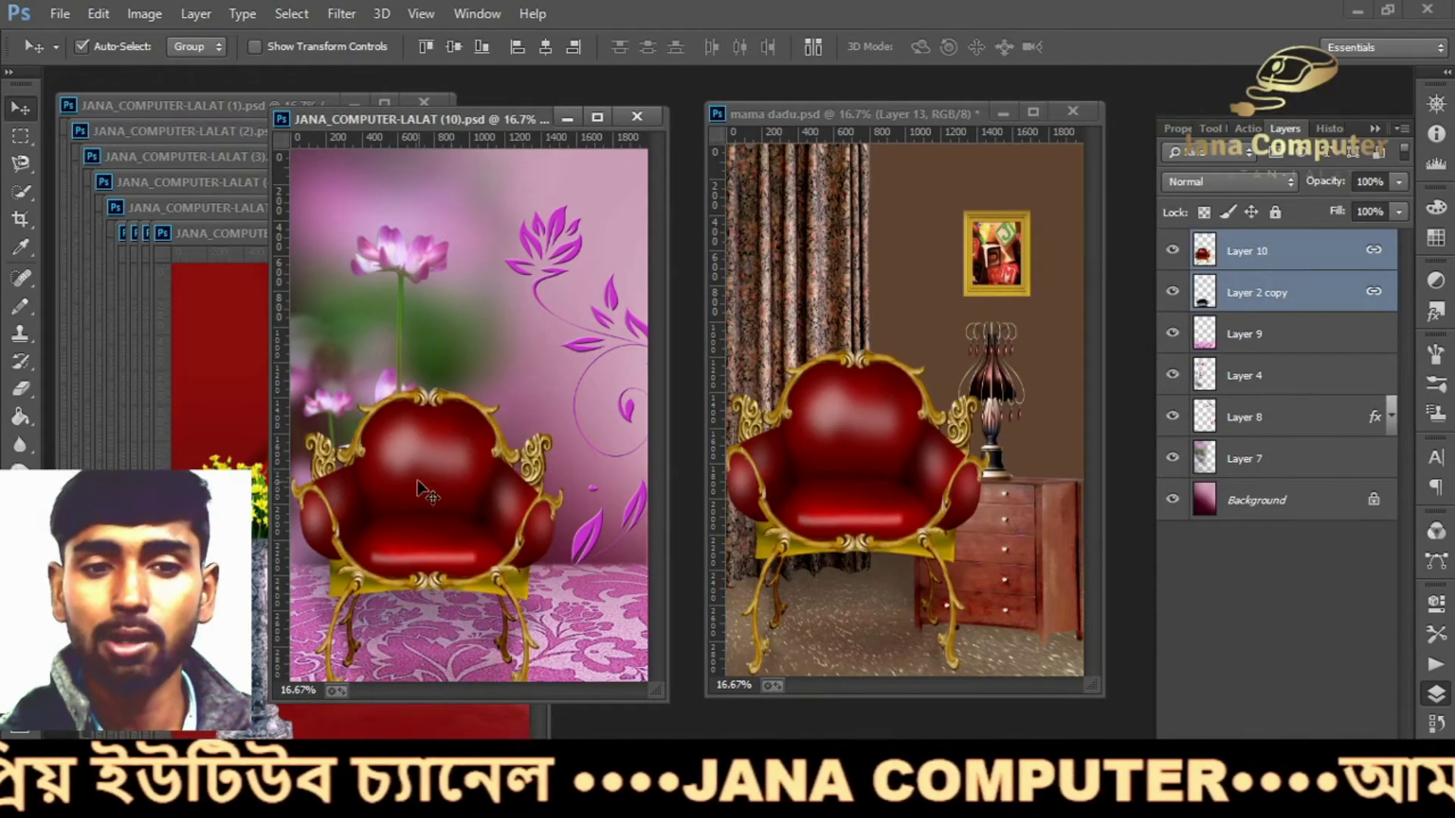
{"action": "left_click", "coordinate": [906, 119]}
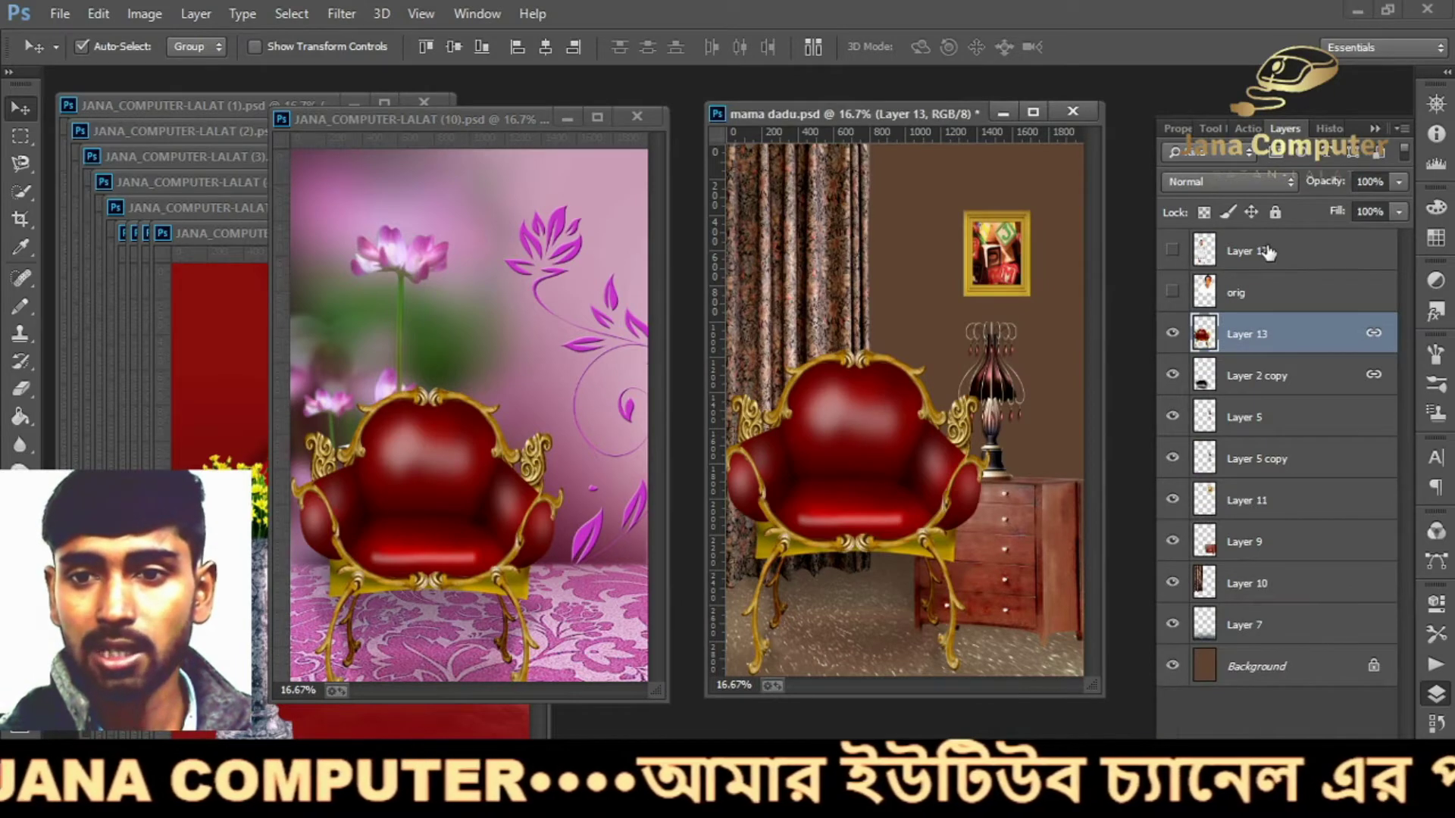
{"action": "left_click", "coordinate": [1267, 252]}
{"action": "left_click", "coordinate": [1172, 250]}
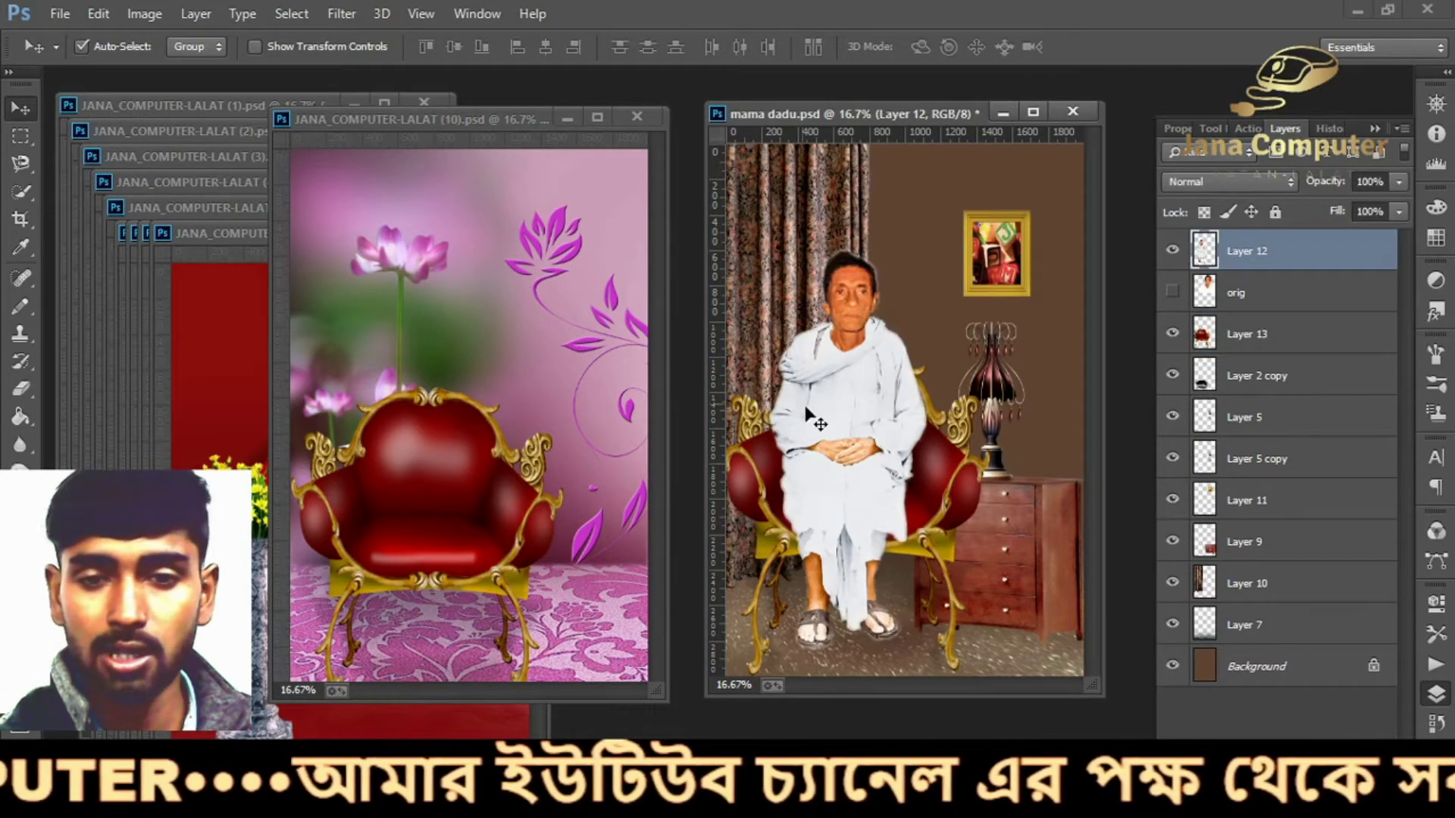
{"action": "left_click_drag", "start_coordinate": [806, 409], "coordinate": [403, 469]}
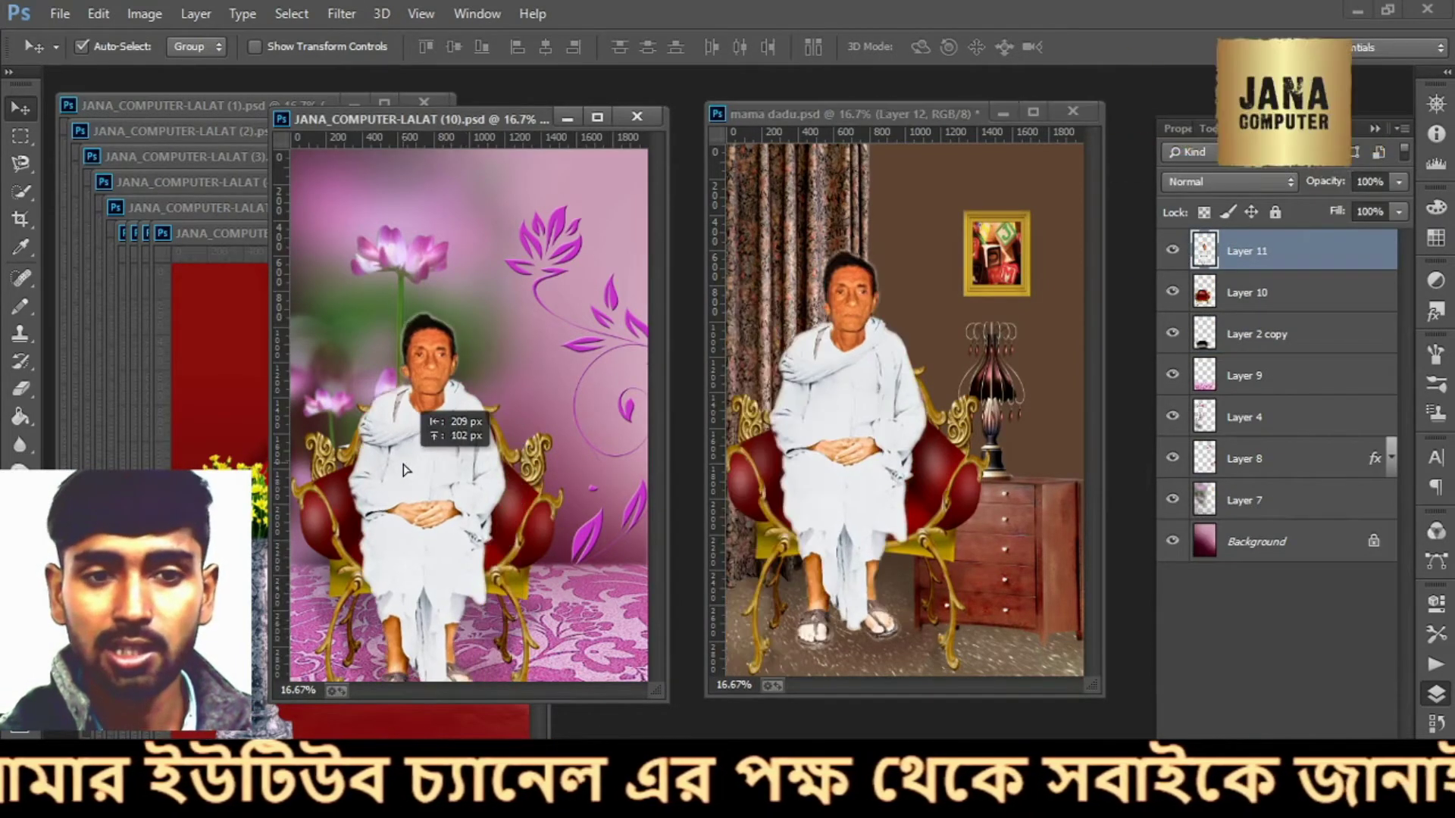
{"action": "left_click_drag", "start_coordinate": [404, 470], "coordinate": [406, 455]}
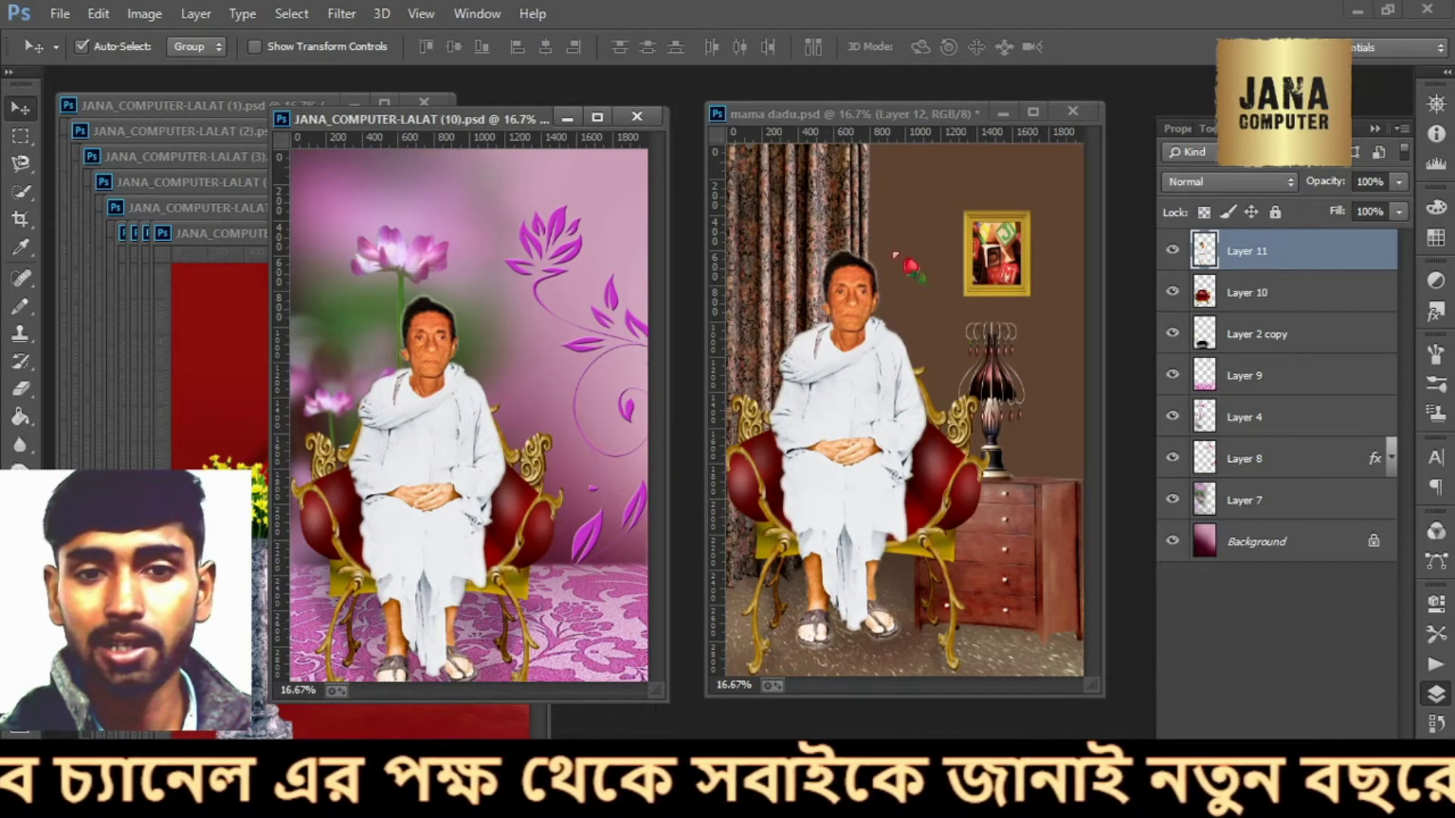
{"action": "left_click", "coordinate": [1072, 111]}
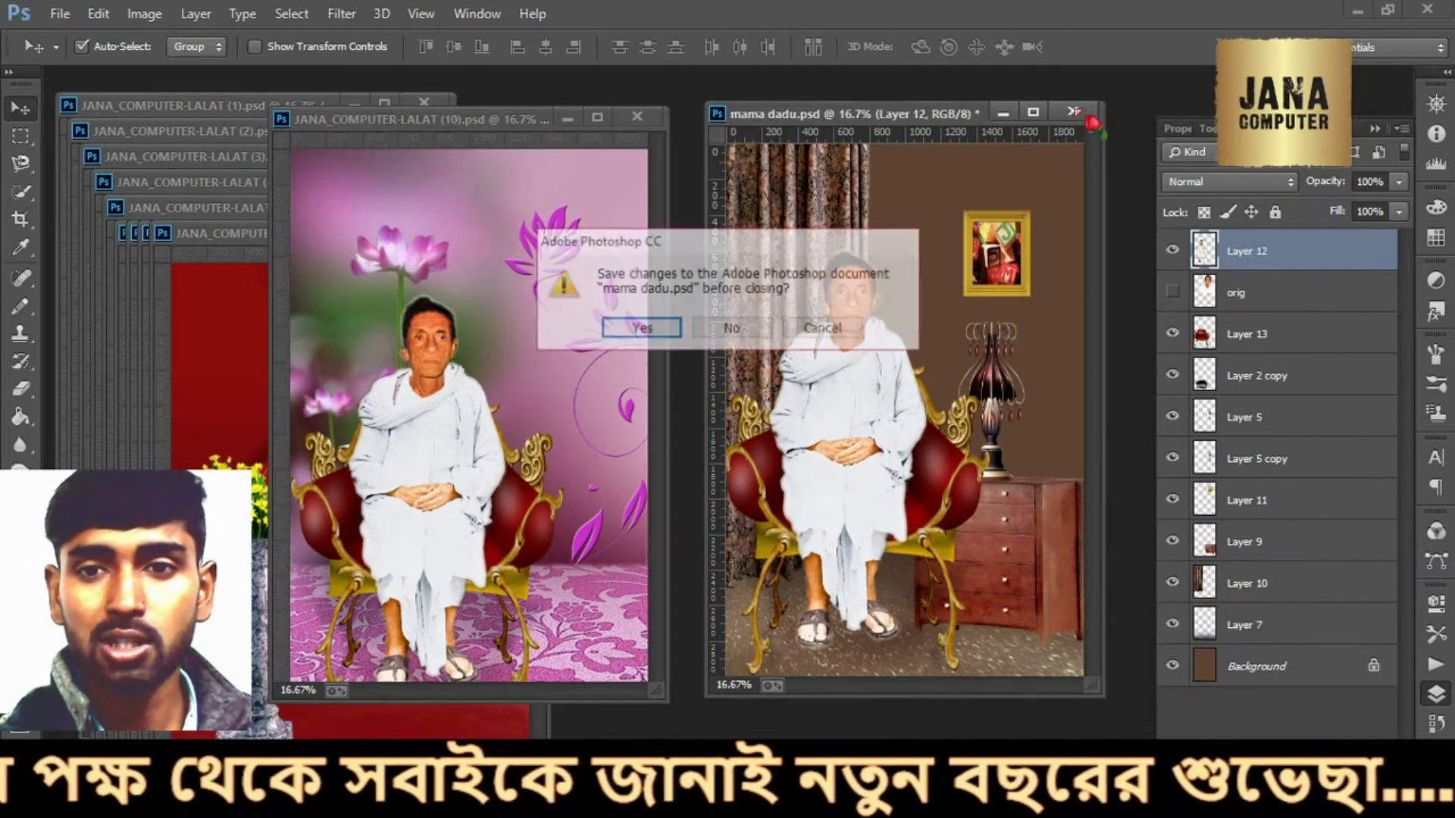
Close mama dadu without saving, rearrange the template windows and nudge the vase in LALAT (9)
{"action": "left_click", "coordinate": [740, 329]}
{"action": "left_click_drag", "start_coordinate": [523, 119], "coordinate": [995, 117]}
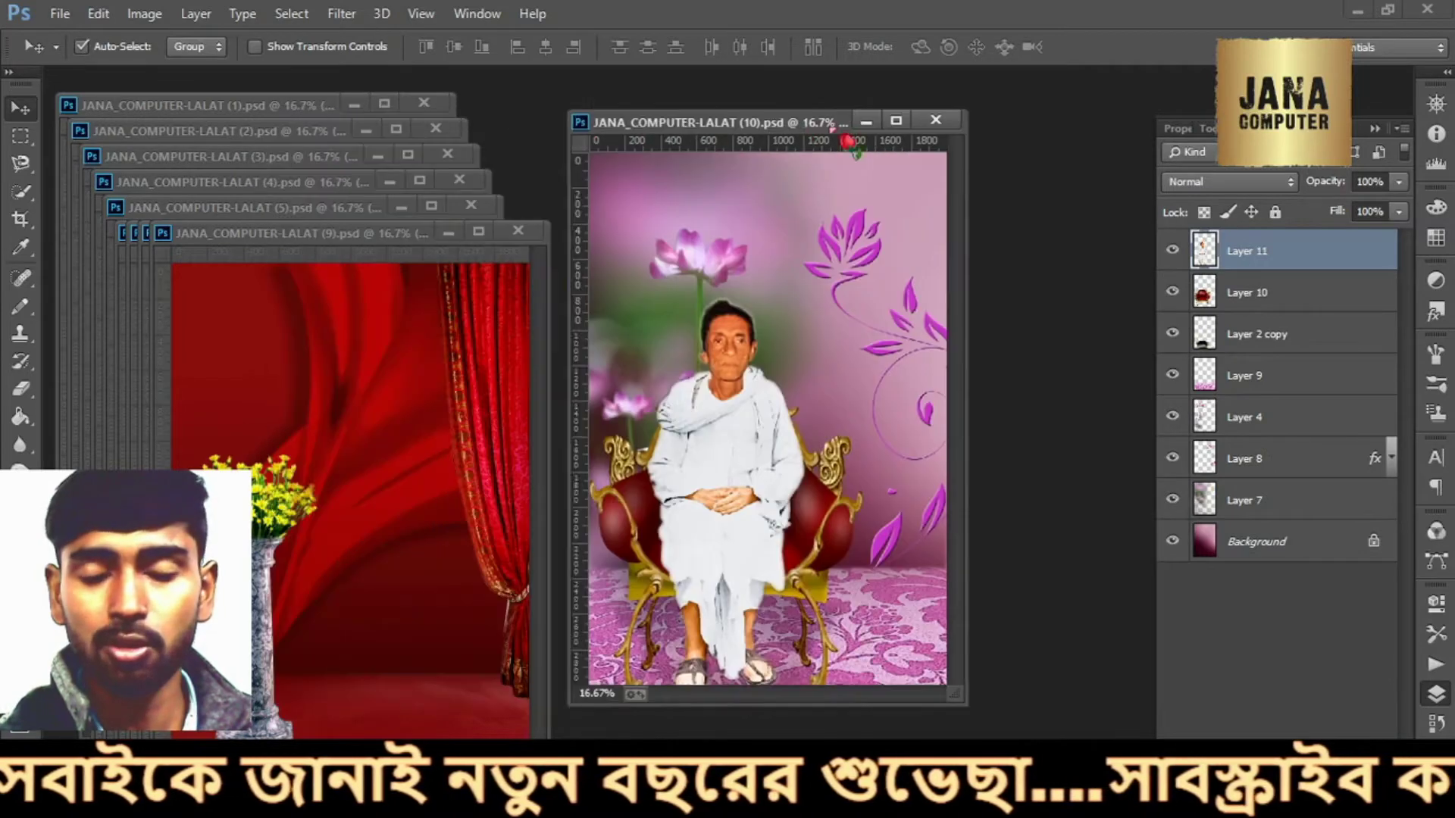
{"action": "left_click_drag", "start_coordinate": [399, 241], "coordinate": [551, 157]}
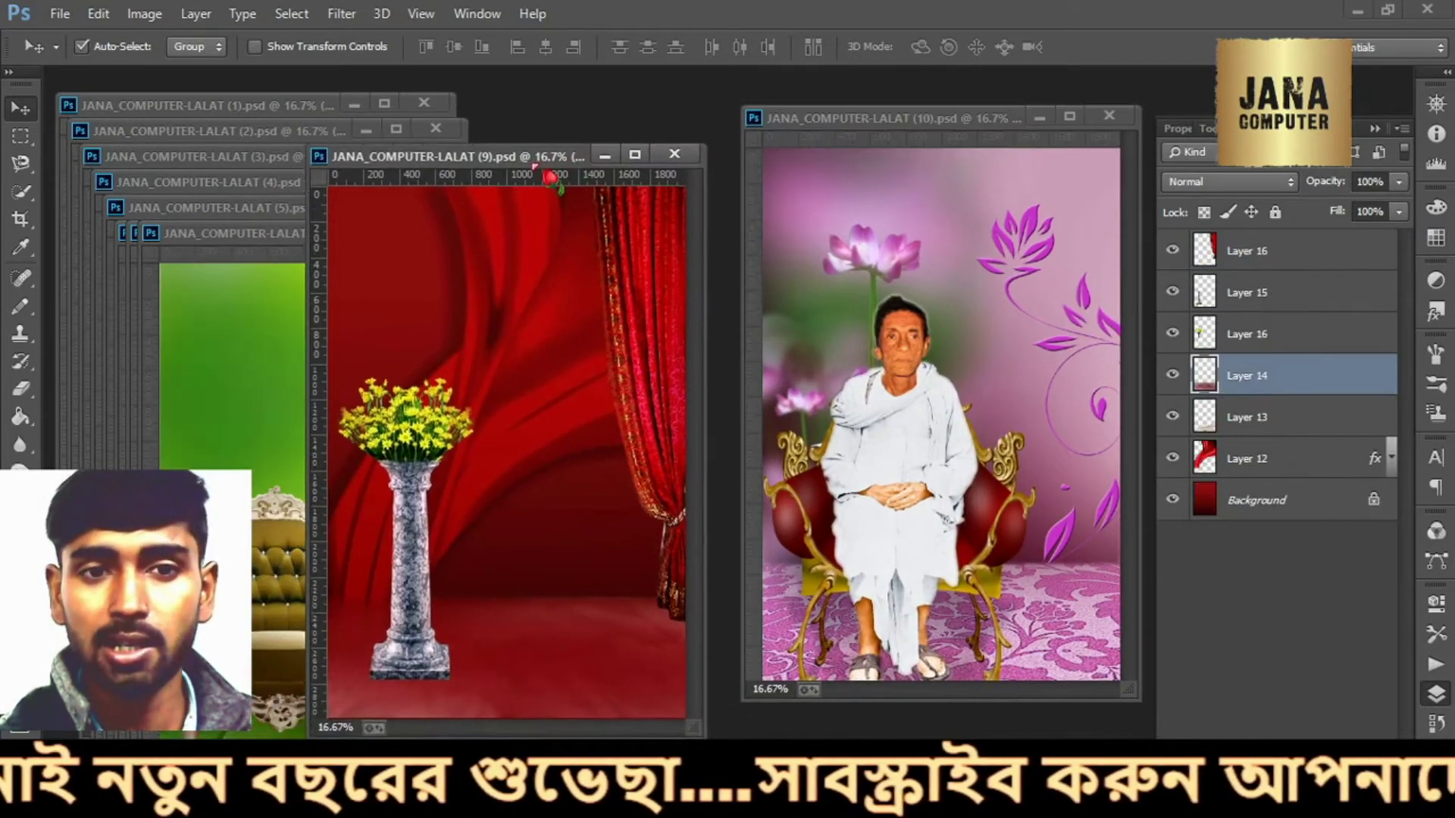
{"action": "left_click", "coordinate": [653, 317]}
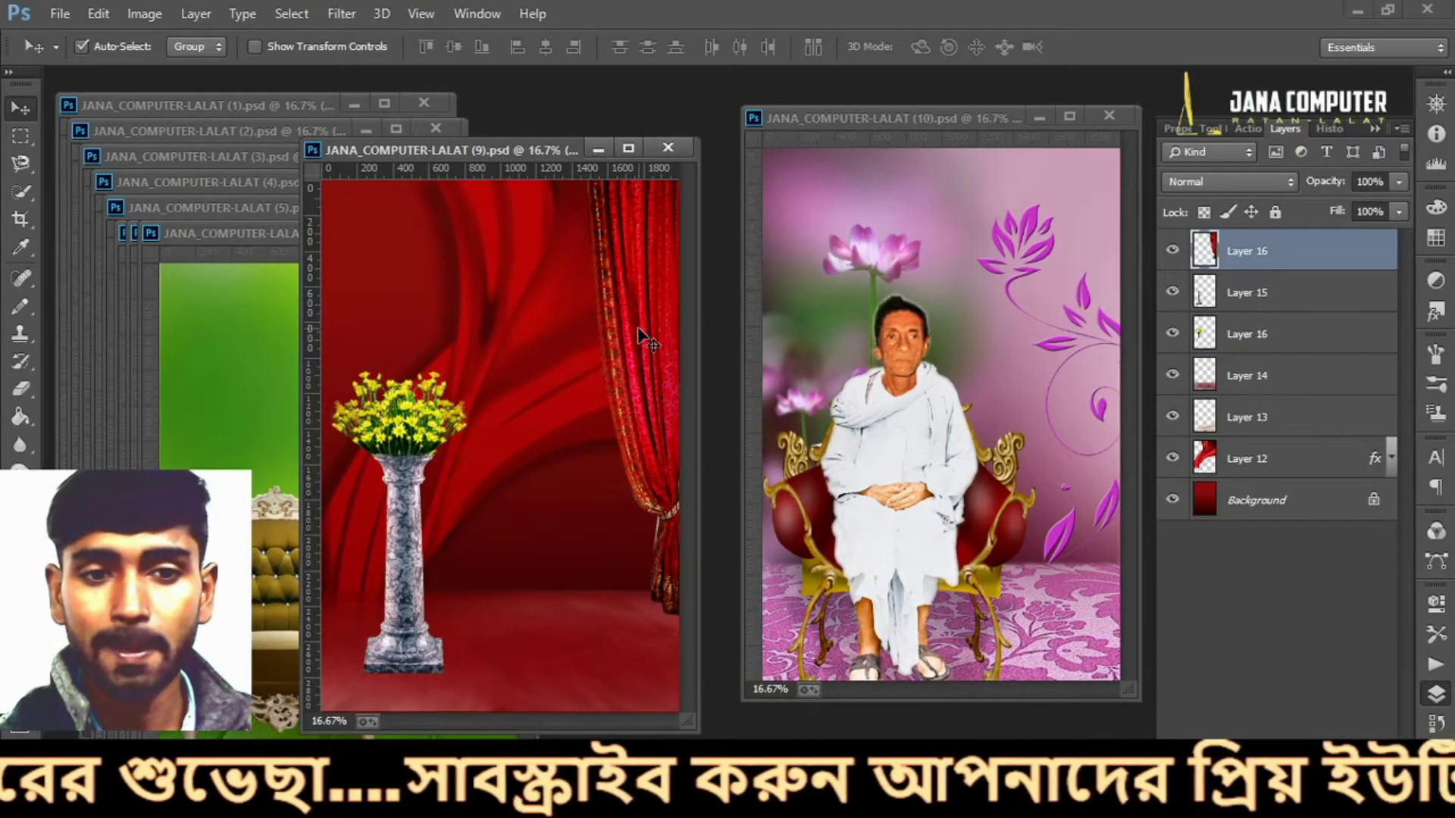
{"action": "left_click_drag", "start_coordinate": [401, 507], "coordinate": [397, 512]}
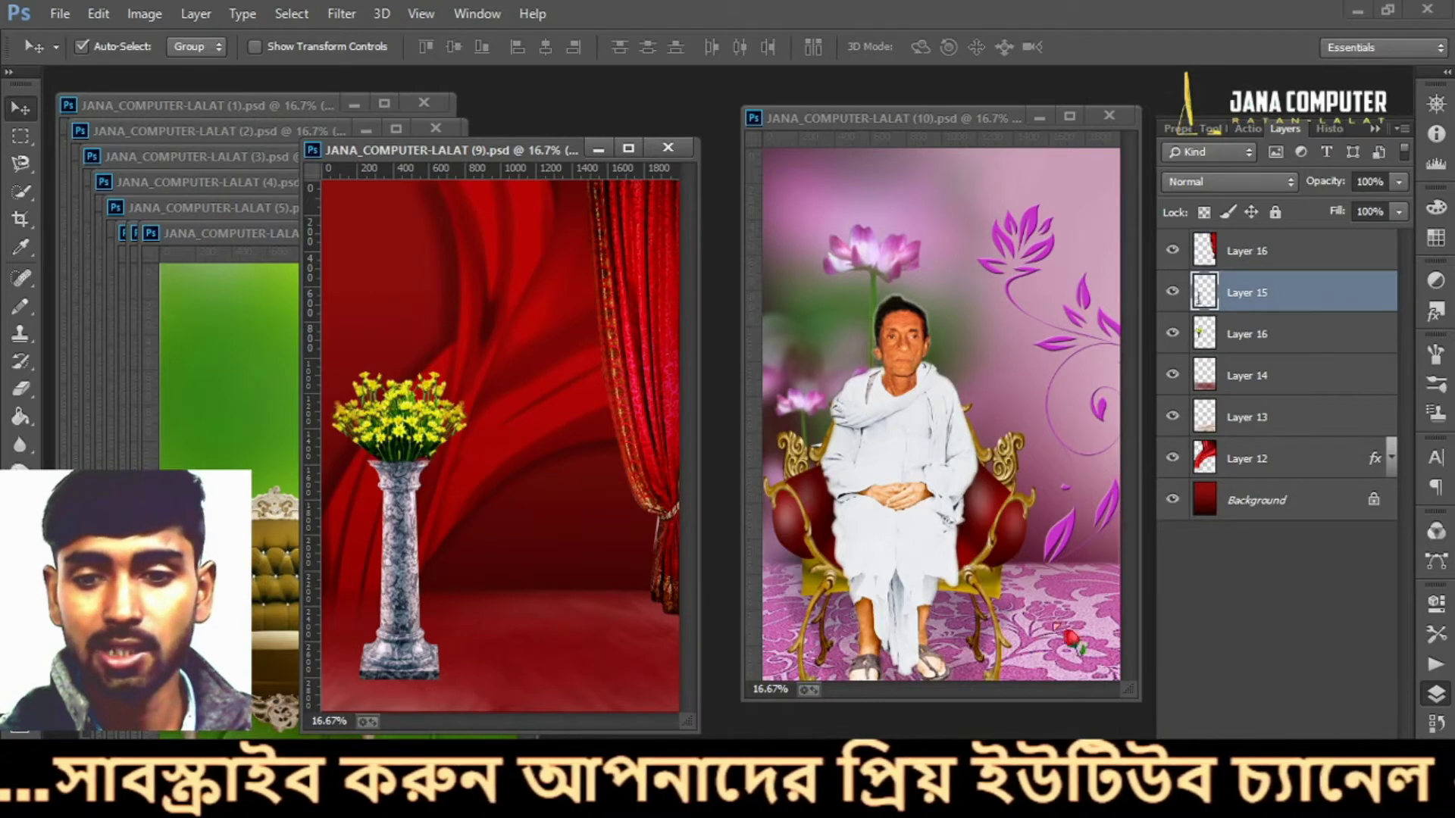
Copy the pink carpet from LALAT (10) into LALAT (9) and put the vase in front of it
{"action": "left_click", "coordinate": [1065, 592]}
{"action": "mouse_move", "coordinate": [1040, 587]}
{"action": "left_mouse_down"}
{"action": "mouse_move", "coordinate": [1058, 617]}
{"action": "mouse_move", "coordinate": [544, 627]}
{"action": "mouse_move", "coordinate": [592, 656]}
{"action": "left_mouse_up"}
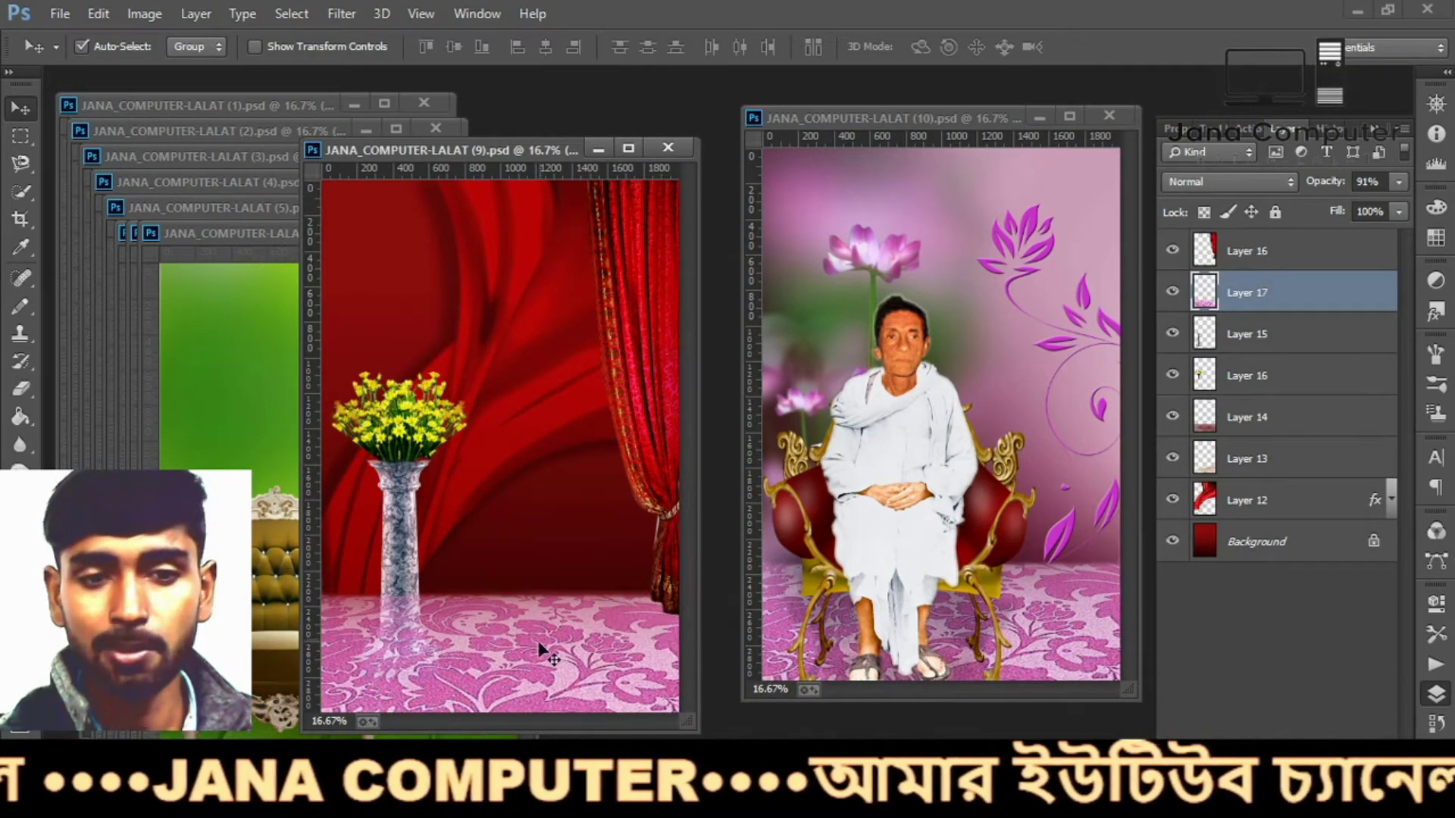
{"action": "left_click", "coordinate": [407, 592]}
{"action": "left_click_drag", "start_coordinate": [1272, 340], "coordinate": [1265, 281]}
{"action": "left_click_drag", "start_coordinate": [407, 560], "coordinate": [384, 542]}
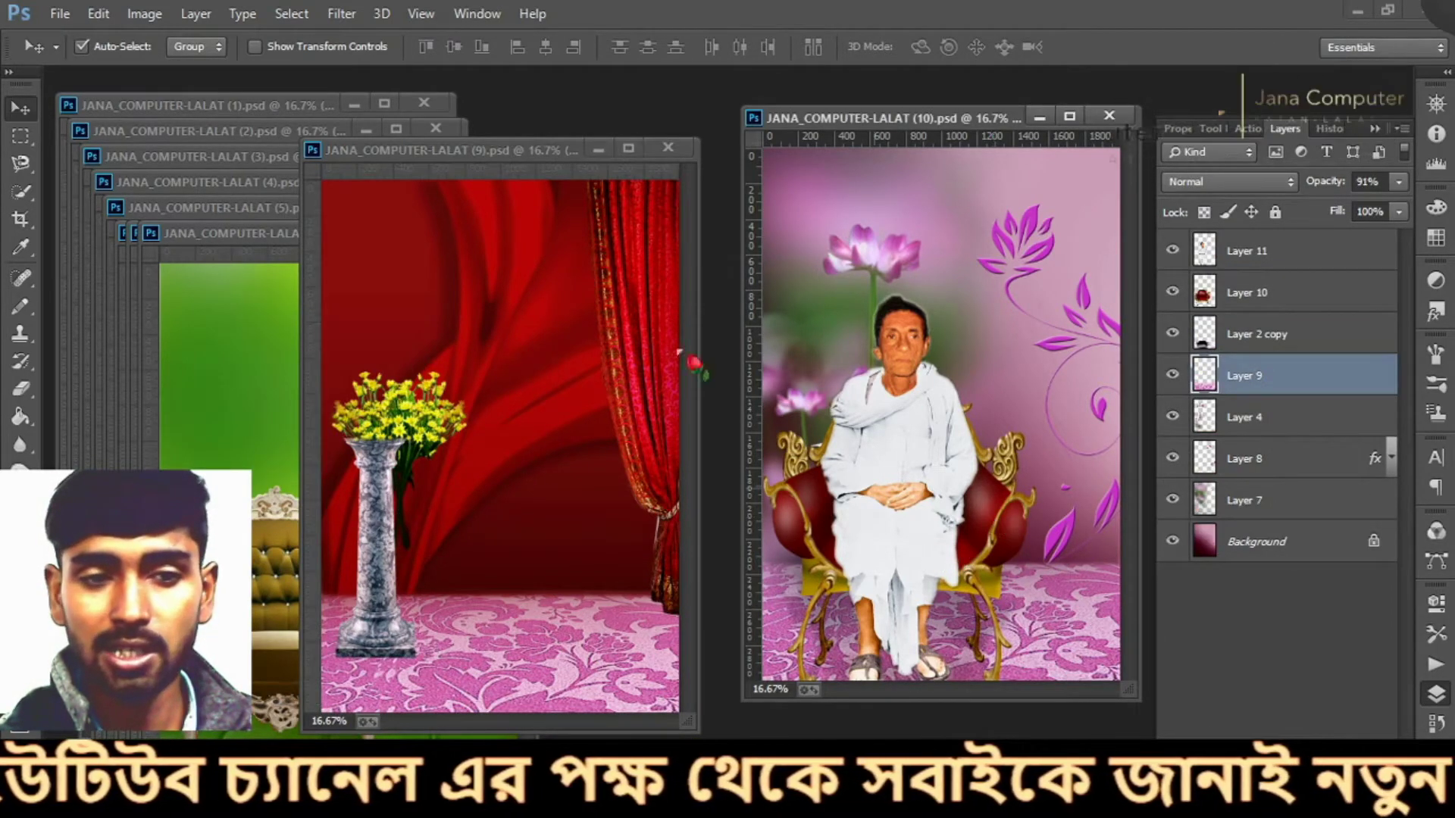
{"action": "left_click_drag", "start_coordinate": [435, 151], "coordinate": [641, 160]}
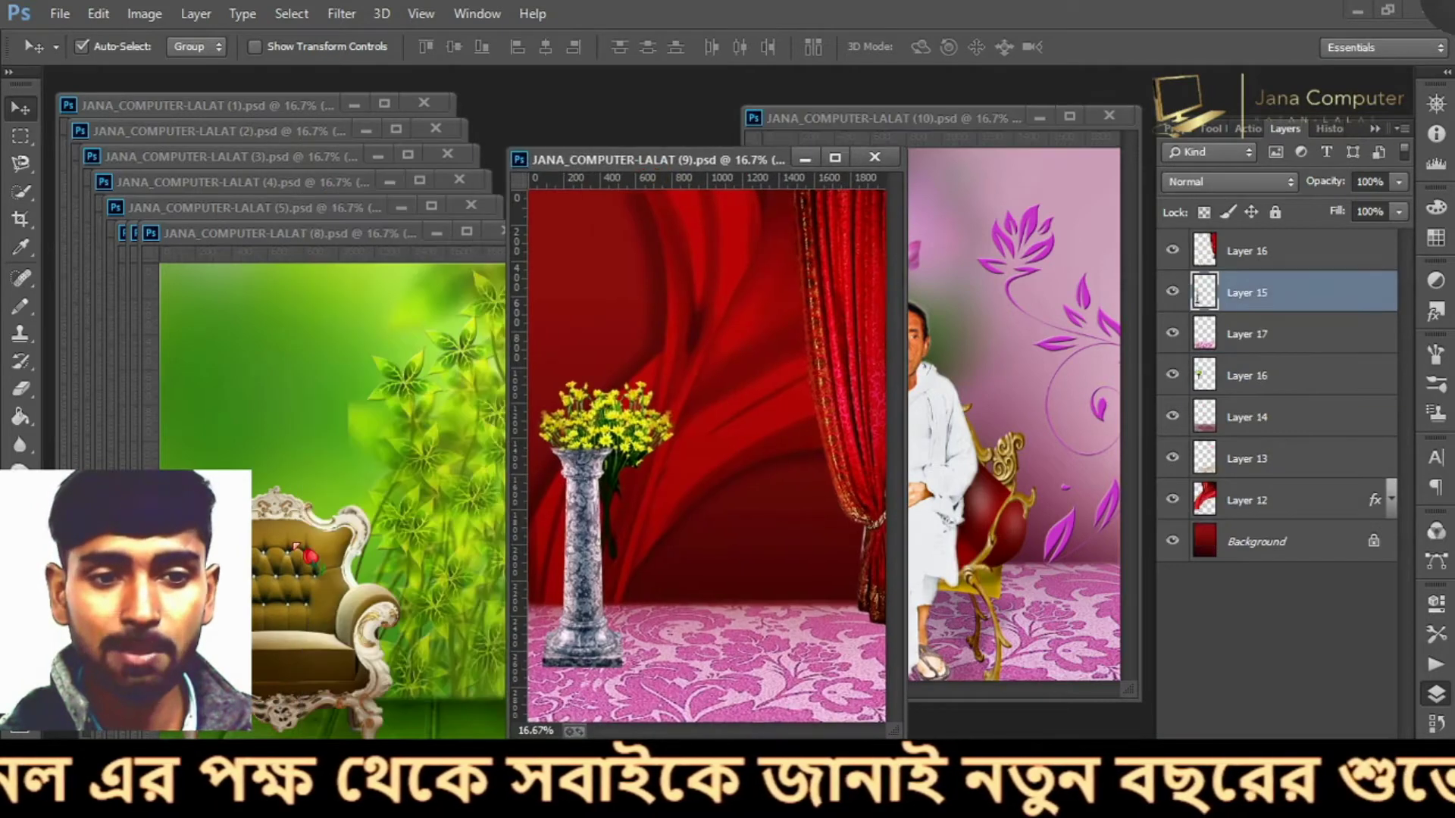
Copy the ornate armchair and seated man into LALAT (9), and the red curtain into LALAT (8)
{"action": "left_click", "coordinate": [314, 604]}
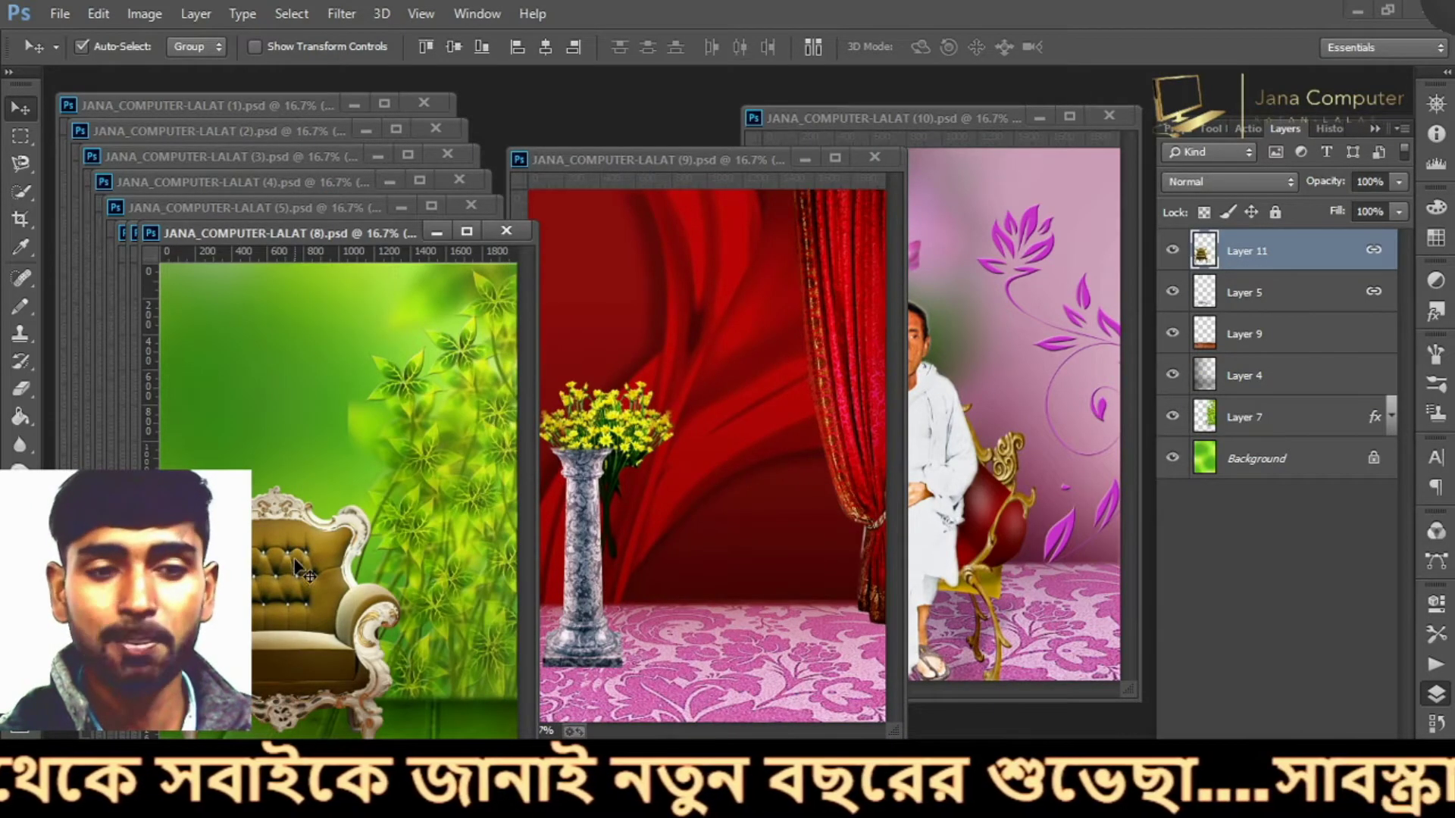
{"action": "mouse_move", "coordinate": [290, 557]}
{"action": "left_mouse_down"}
{"action": "mouse_move", "coordinate": [717, 546]}
{"action": "mouse_move", "coordinate": [716, 487]}
{"action": "left_mouse_up"}
{"action": "mouse_move", "coordinate": [871, 439]}
{"action": "left_mouse_down"}
{"action": "mouse_move", "coordinate": [701, 474]}
{"action": "mouse_move", "coordinate": [740, 455]}
{"action": "left_mouse_up"}
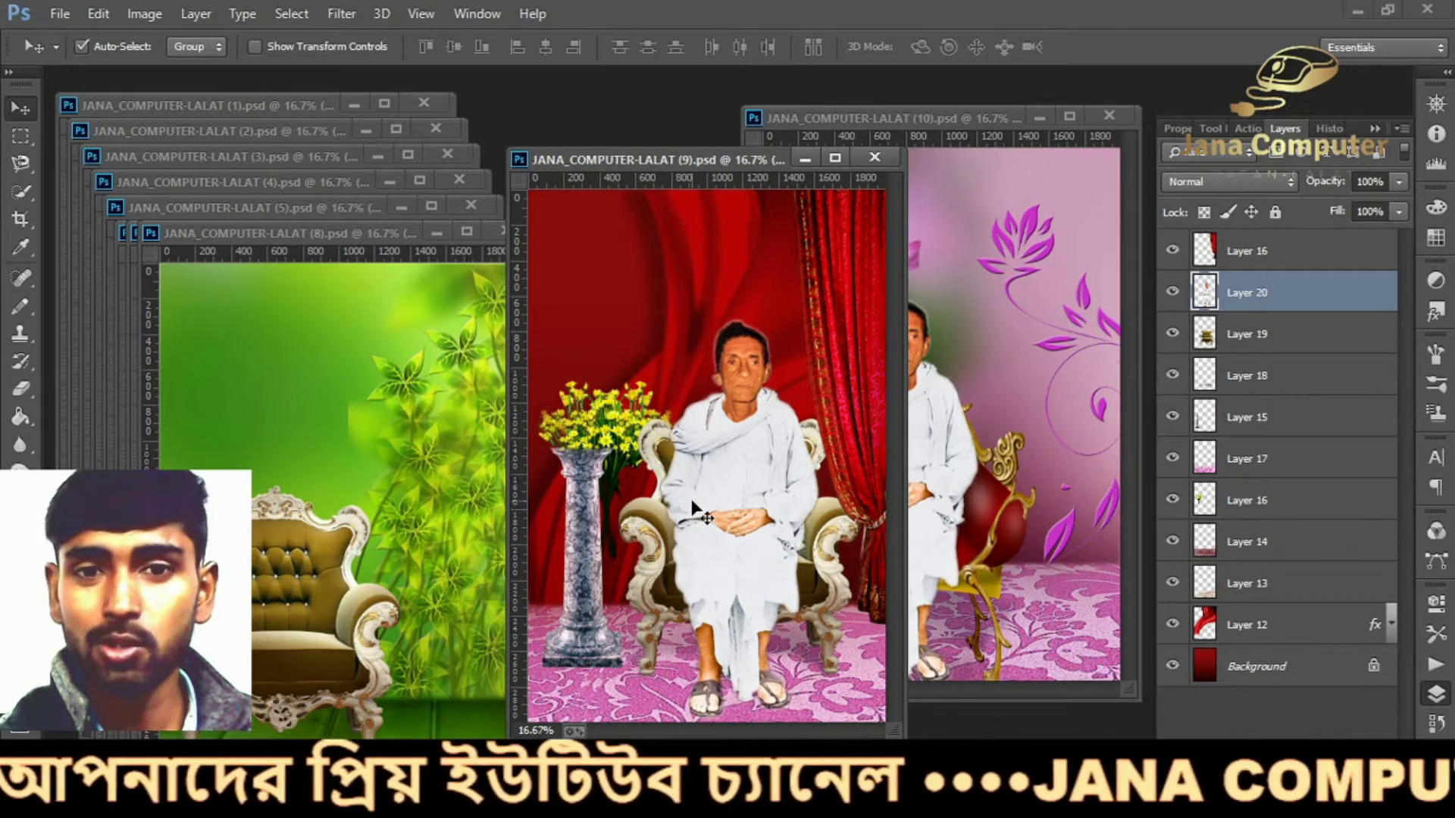
{"action": "left_click_drag", "start_coordinate": [330, 235], "coordinate": [342, 221]}
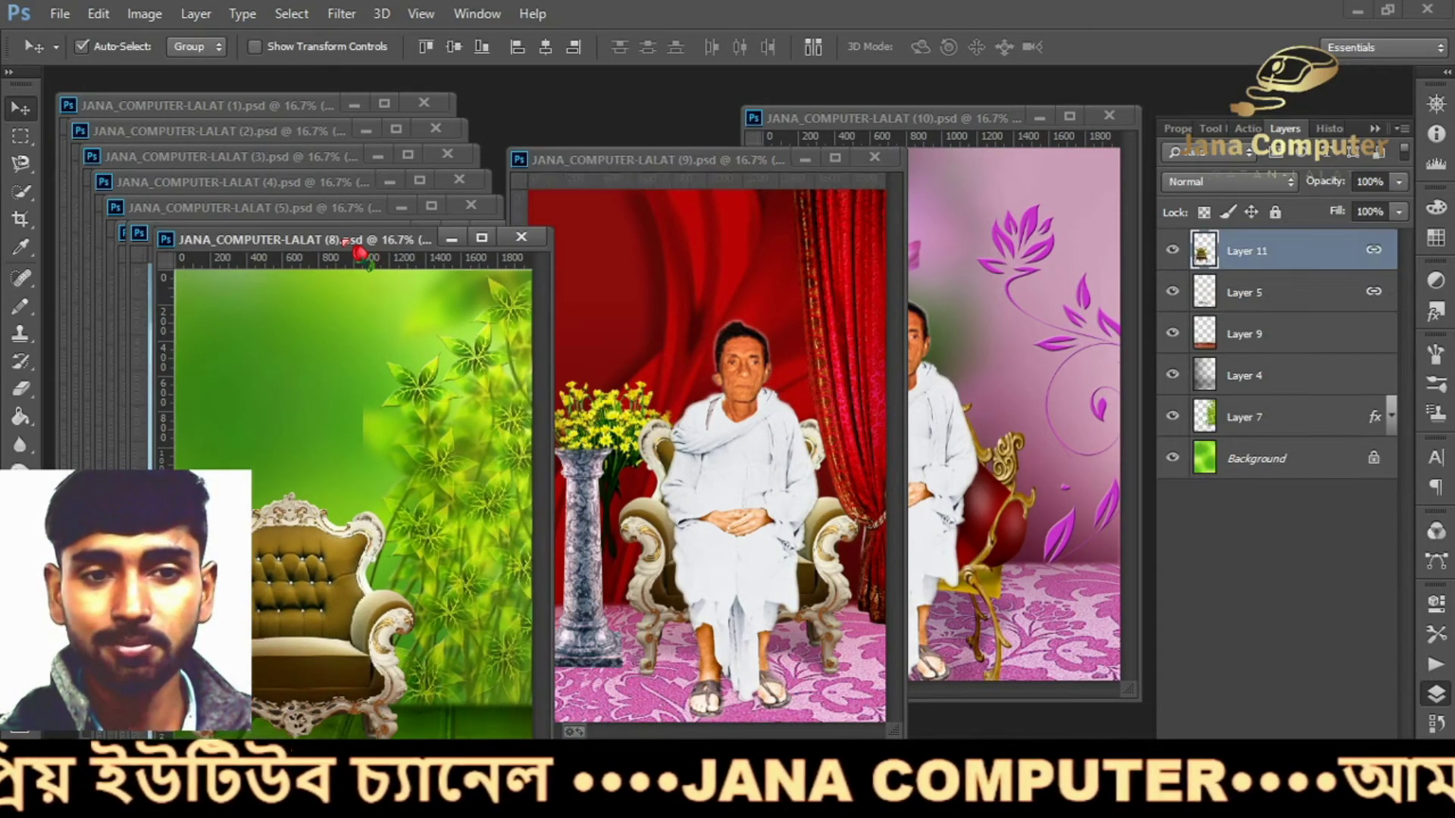
{"action": "mouse_move", "coordinate": [858, 314]}
{"action": "left_mouse_down"}
{"action": "mouse_move", "coordinate": [375, 438]}
{"action": "mouse_move", "coordinate": [473, 368]}
{"action": "left_mouse_up"}
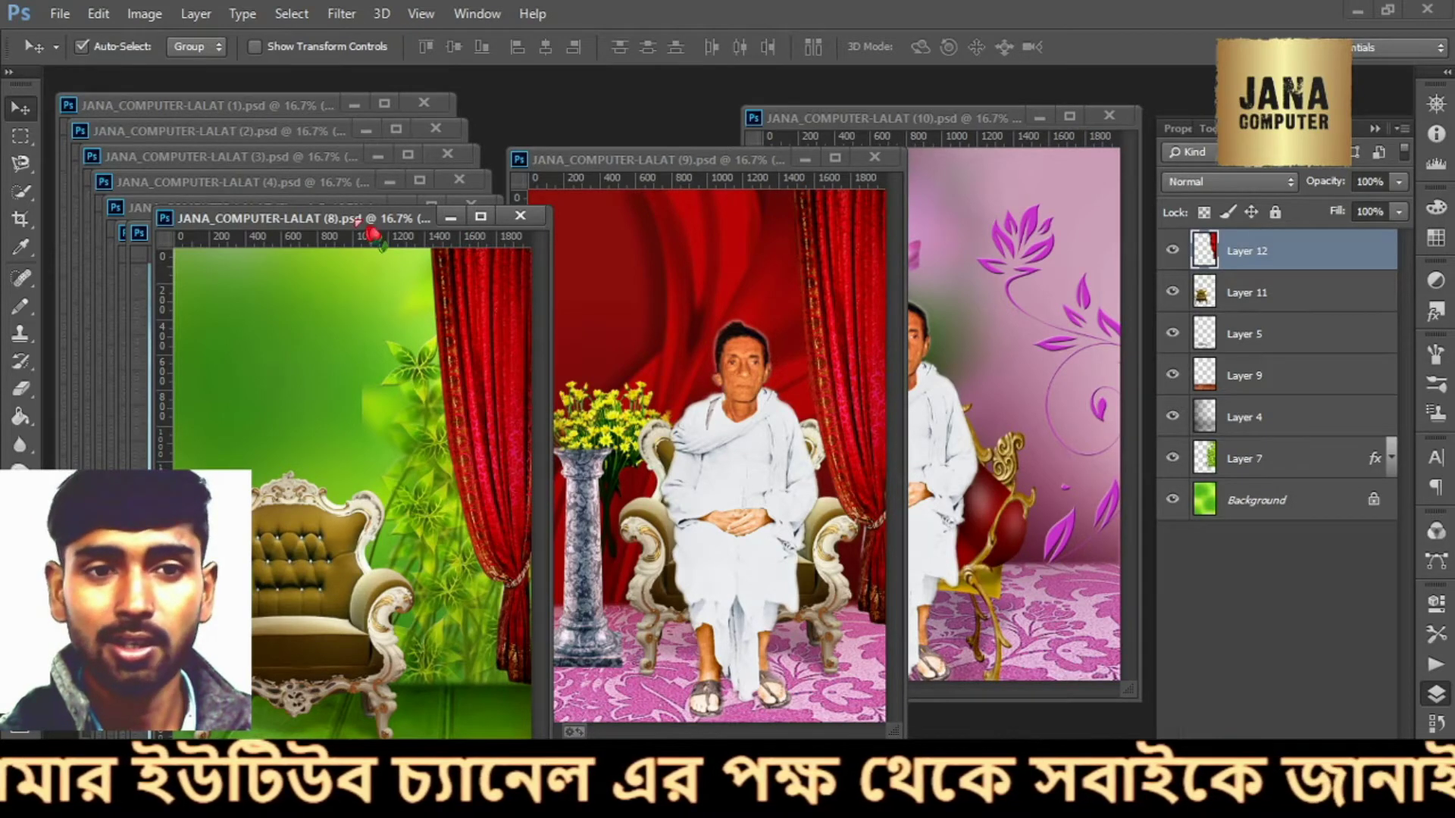
Close the green template unsaved and copy the marble pillar into the blue window template
{"action": "left_click", "coordinate": [520, 216]}
{"action": "left_click", "coordinate": [737, 326]}
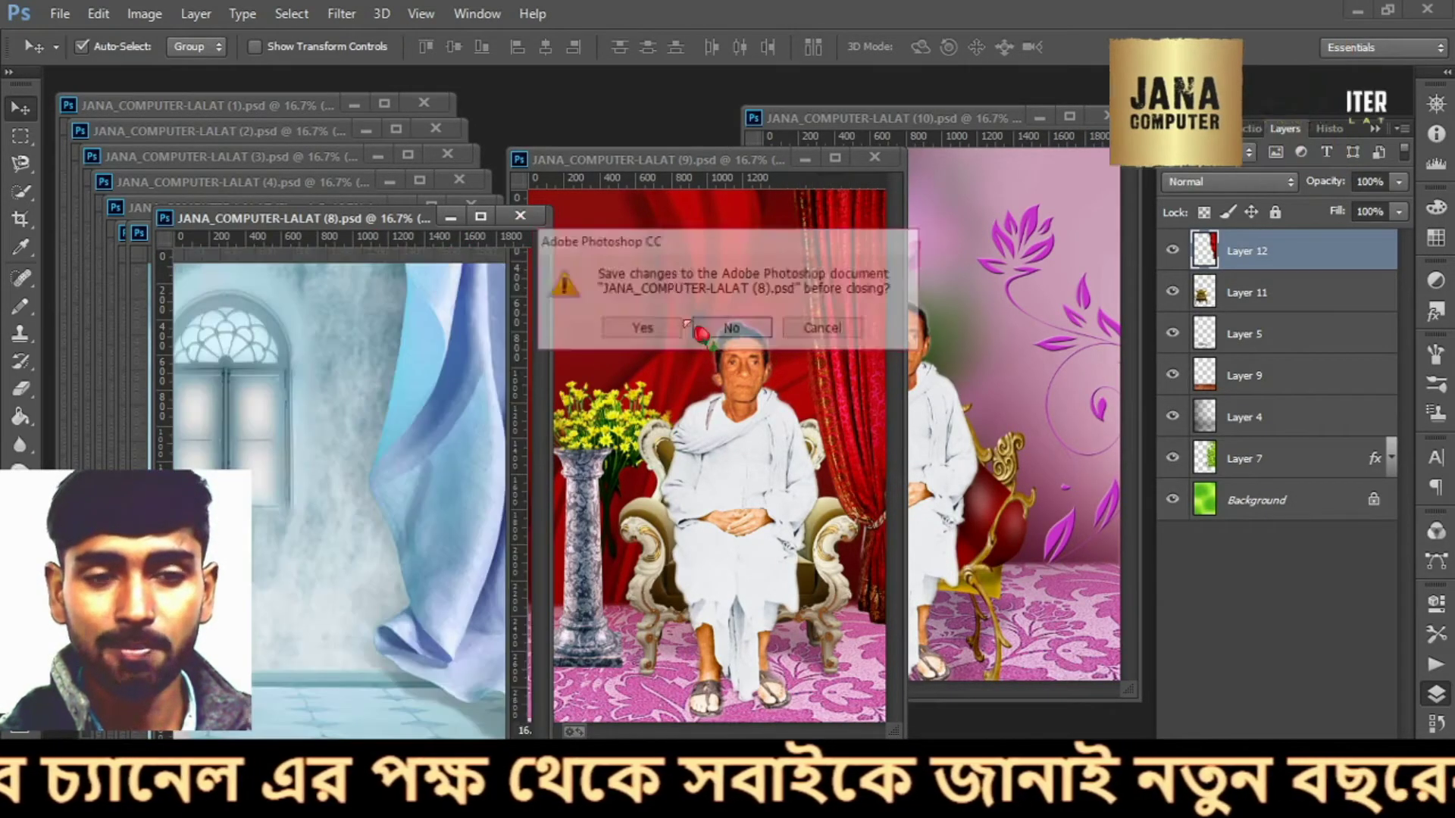
{"action": "left_click_drag", "start_coordinate": [327, 237], "coordinate": [712, 462]}
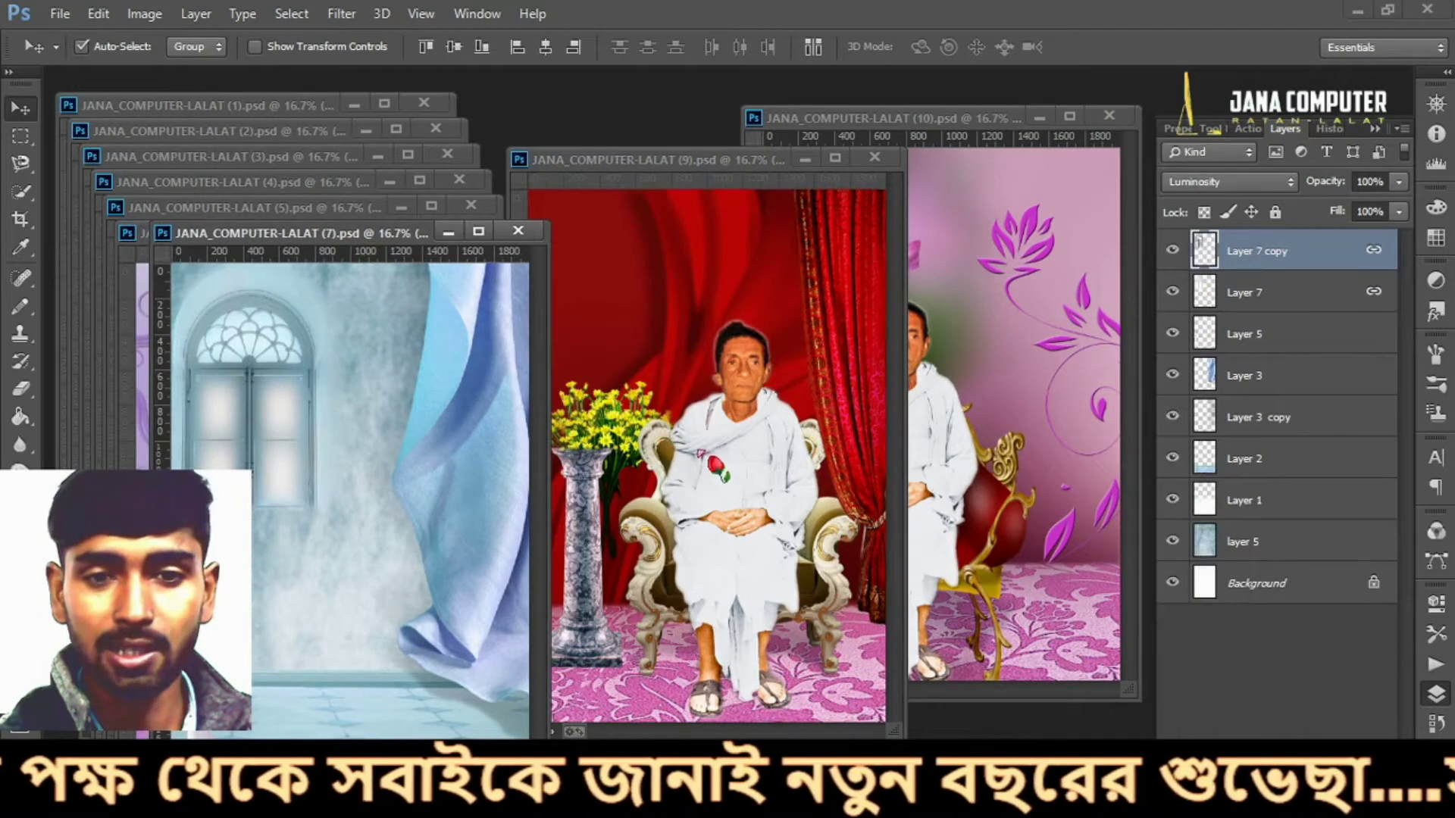
{"action": "left_click_drag", "start_coordinate": [581, 512], "coordinate": [369, 534]}
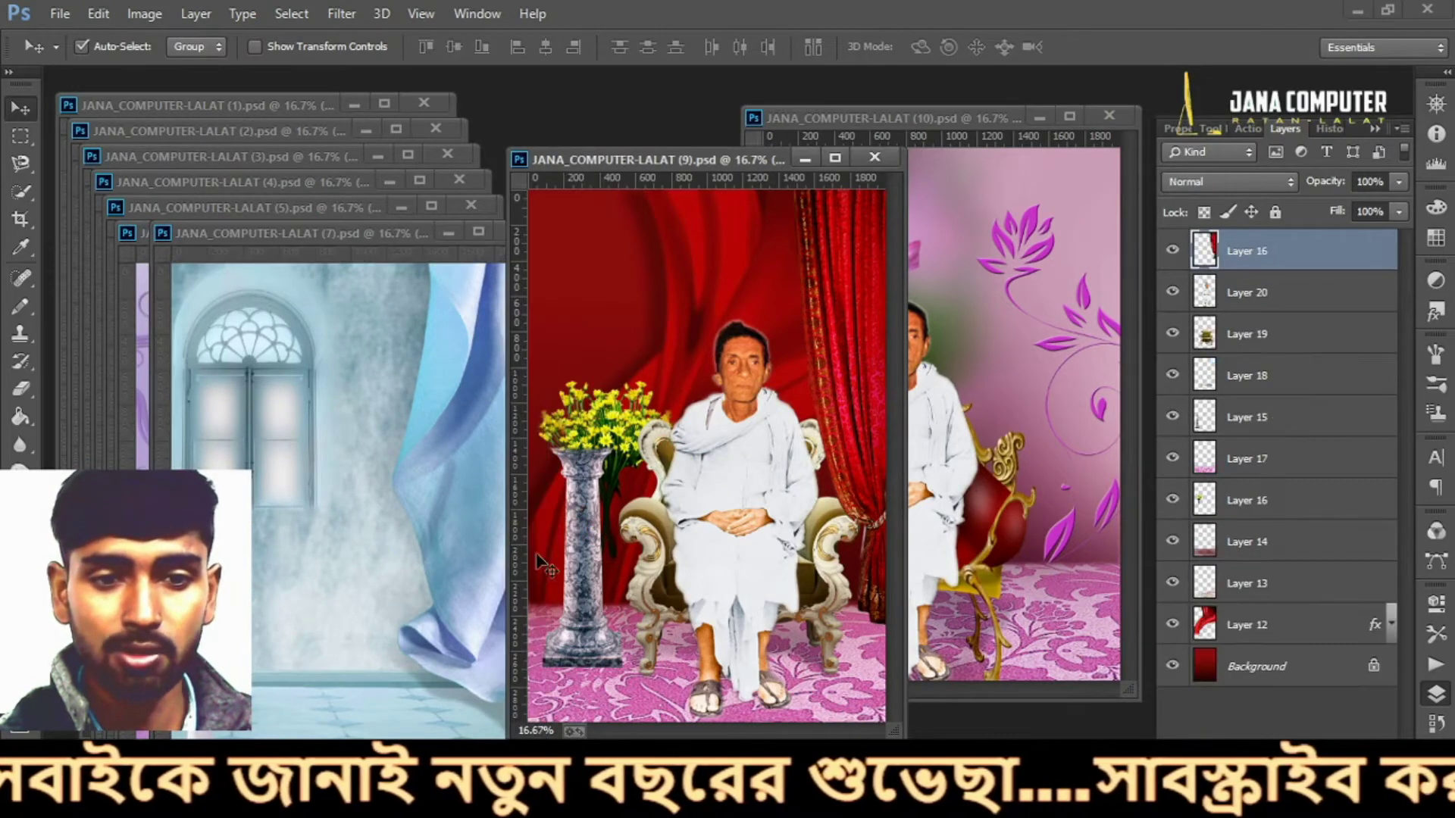
{"action": "mouse_move", "coordinate": [485, 564]}
{"action": "left_mouse_down"}
{"action": "mouse_move", "coordinate": [400, 566]}
{"action": "mouse_move", "coordinate": [357, 628]}
{"action": "left_mouse_up"}
{"action": "left_click_drag", "start_coordinate": [606, 424], "coordinate": [581, 402]}
Add the yellow bouquet, move it and the pillar right, and reorder their layers
{"action": "mouse_move", "coordinate": [298, 500]}
{"action": "left_mouse_down"}
{"action": "mouse_move", "coordinate": [322, 478]}
{"action": "mouse_move", "coordinate": [350, 494]}
{"action": "left_mouse_up"}
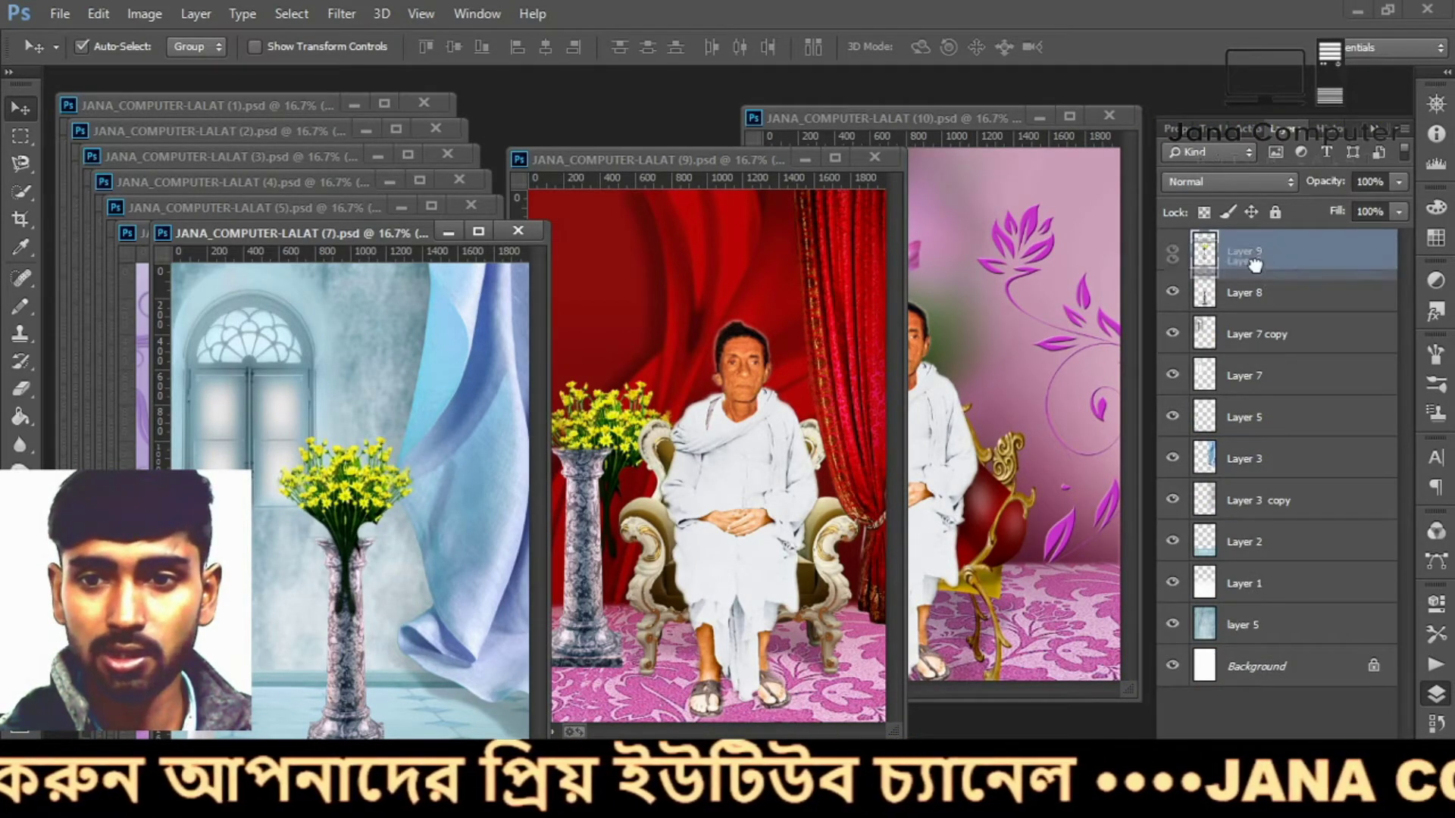
{"action": "left_click_drag", "start_coordinate": [1255, 265], "coordinate": [1258, 313]}
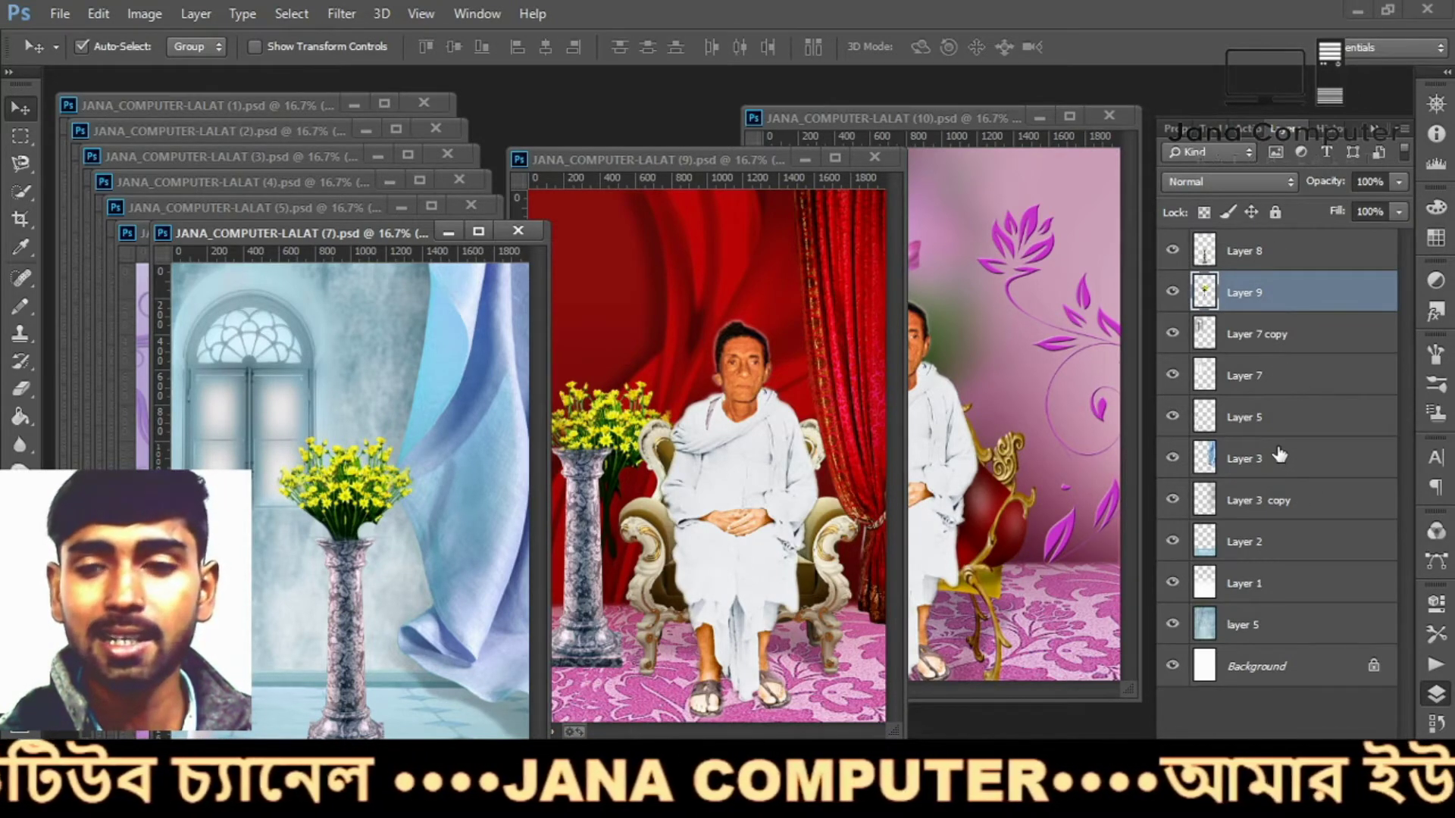
{"action": "left_click_drag", "start_coordinate": [362, 583], "coordinate": [476, 595]}
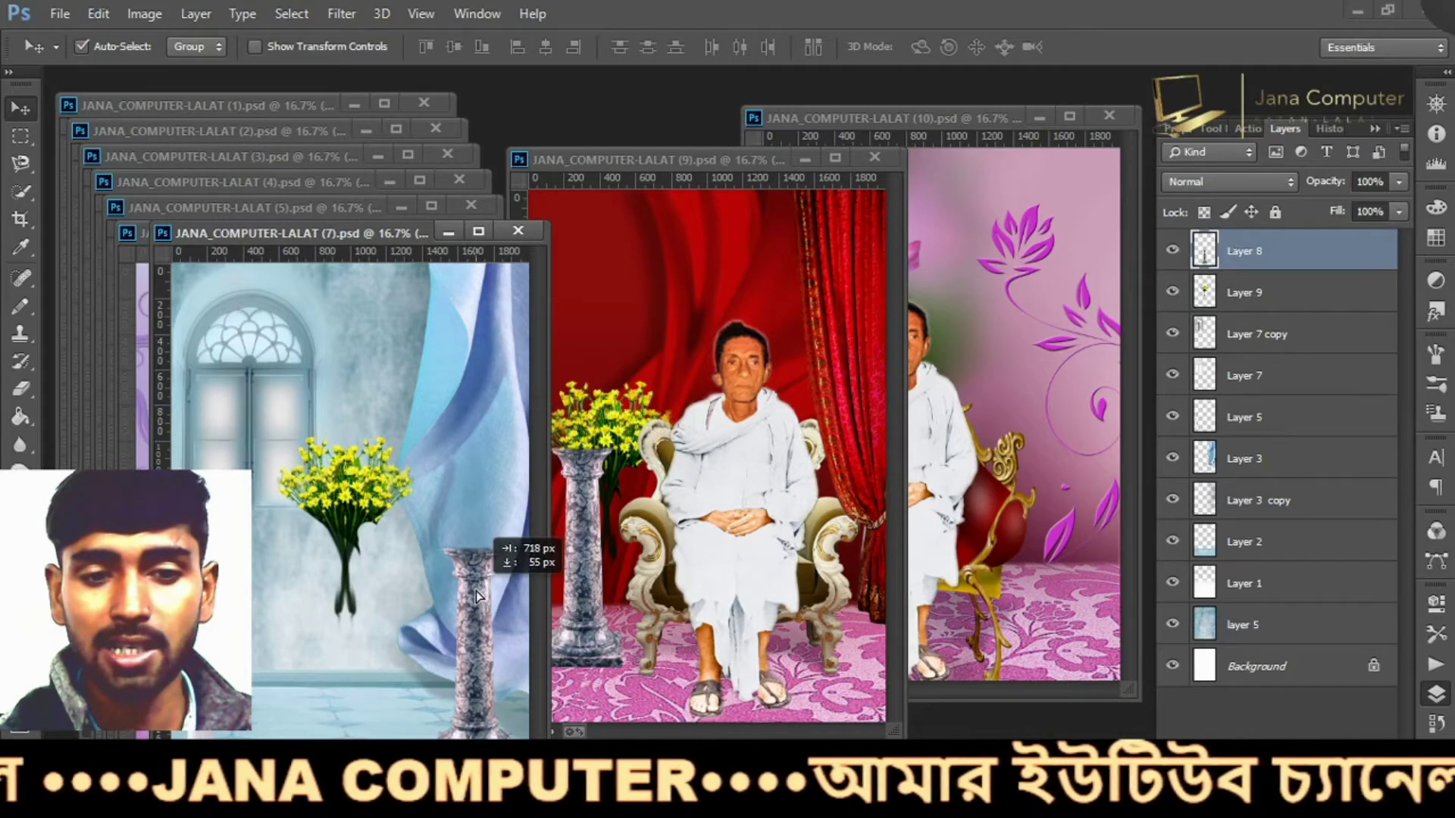
{"action": "left_click_drag", "start_coordinate": [356, 544], "coordinate": [471, 524]}
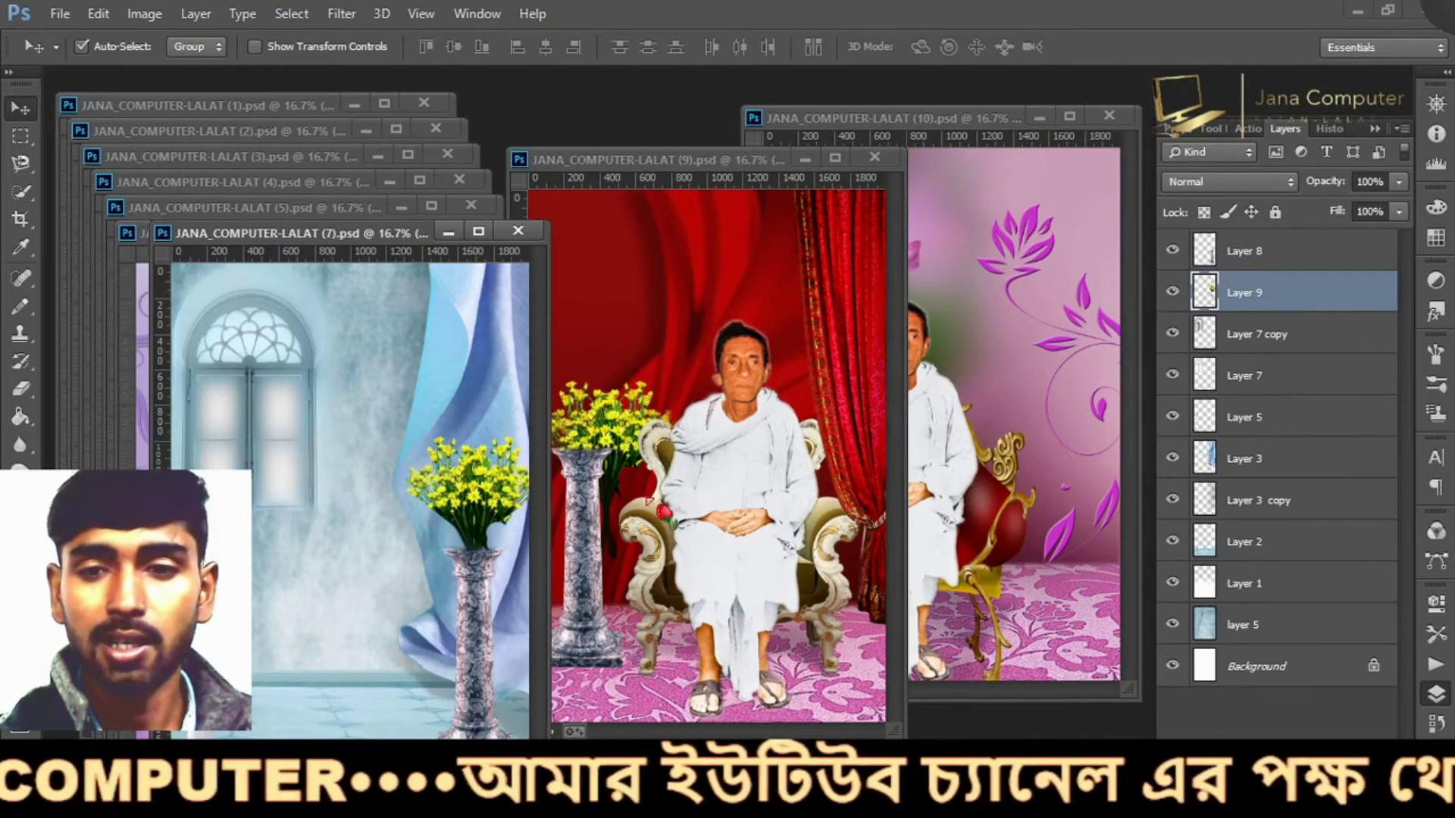
{"action": "left_click_drag", "start_coordinate": [1254, 296], "coordinate": [1251, 253]}
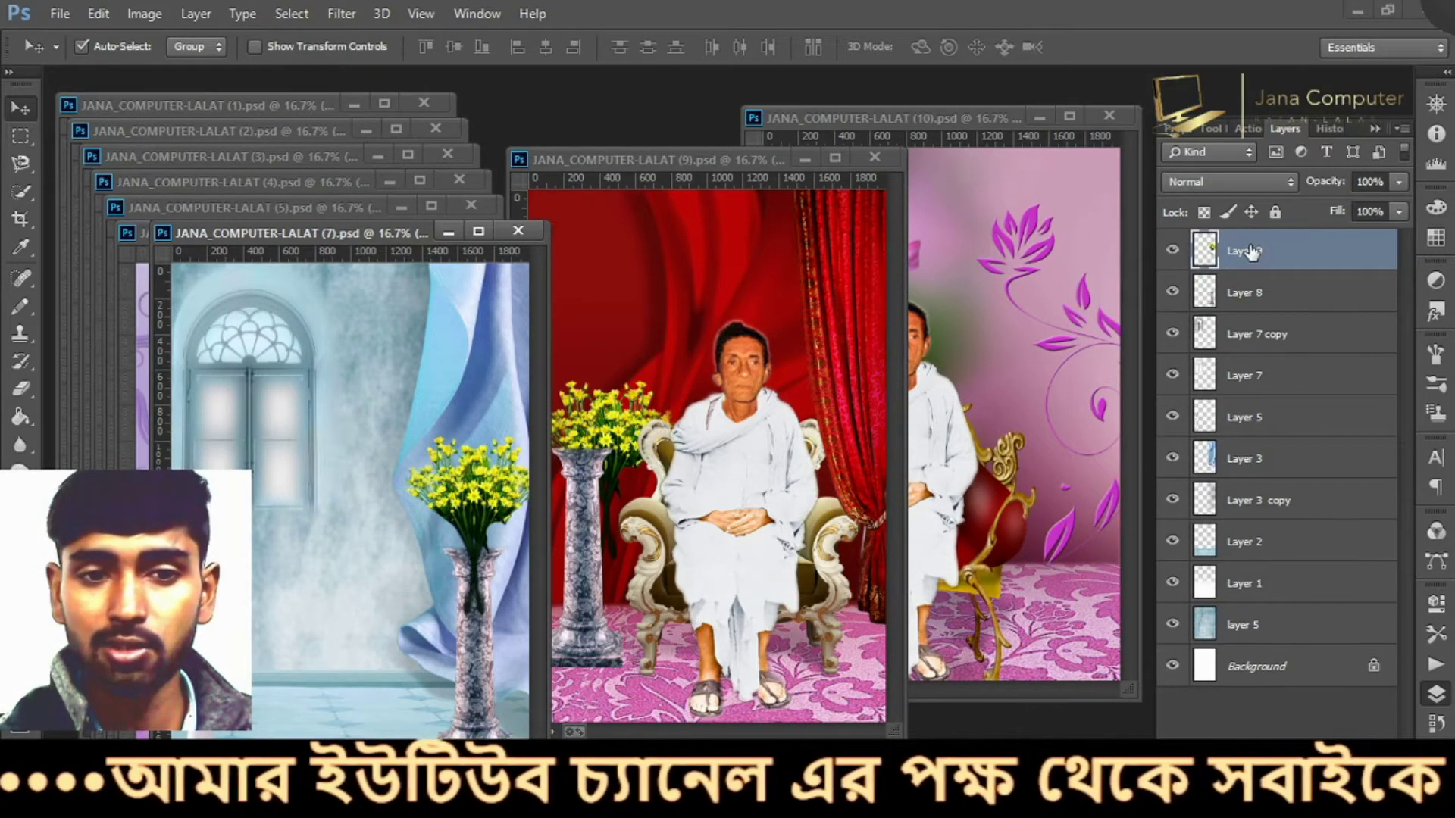
{"action": "left_click_drag", "start_coordinate": [1297, 258], "coordinate": [1302, 306]}
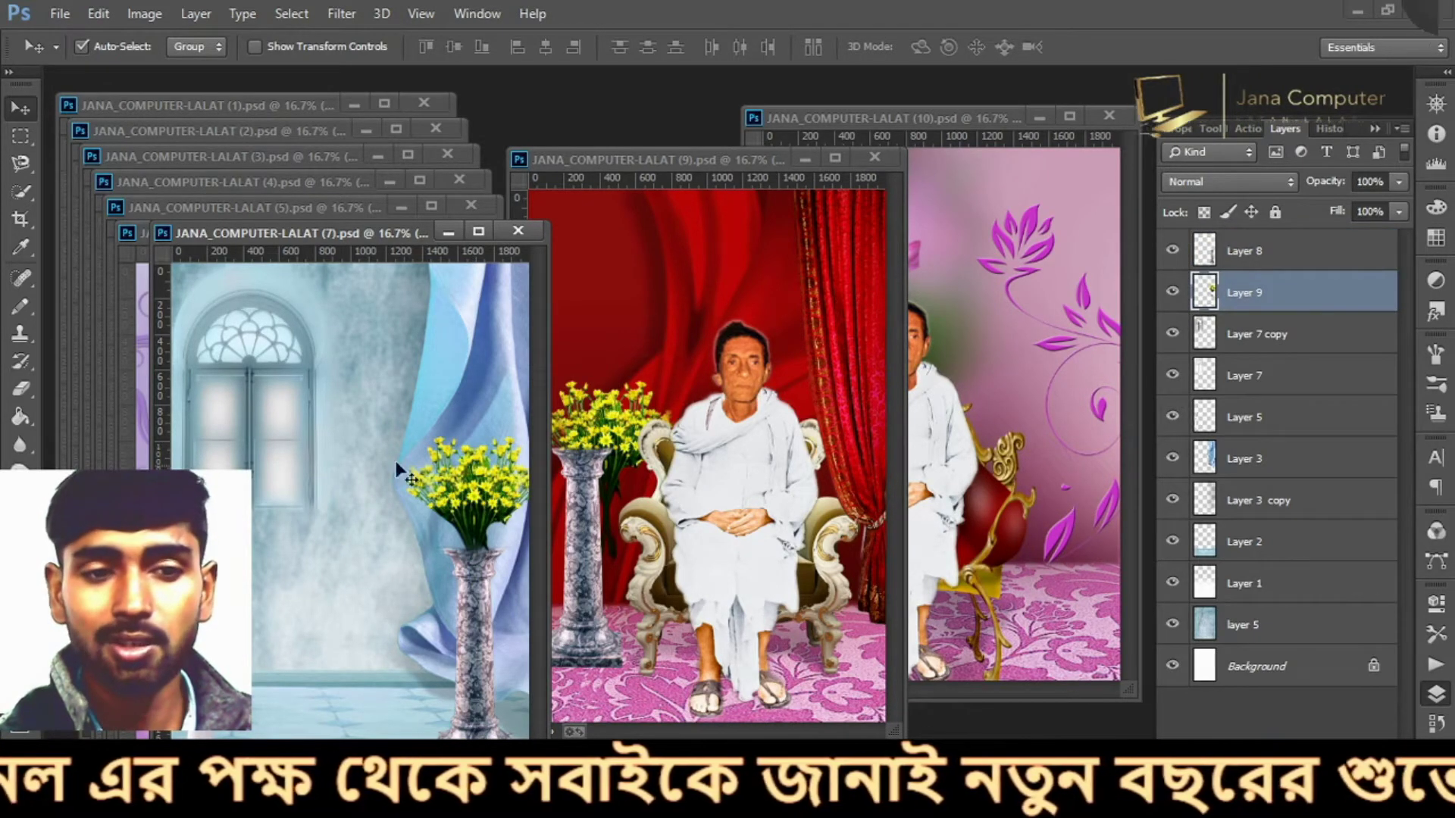
{"action": "left_click", "coordinate": [975, 343]}
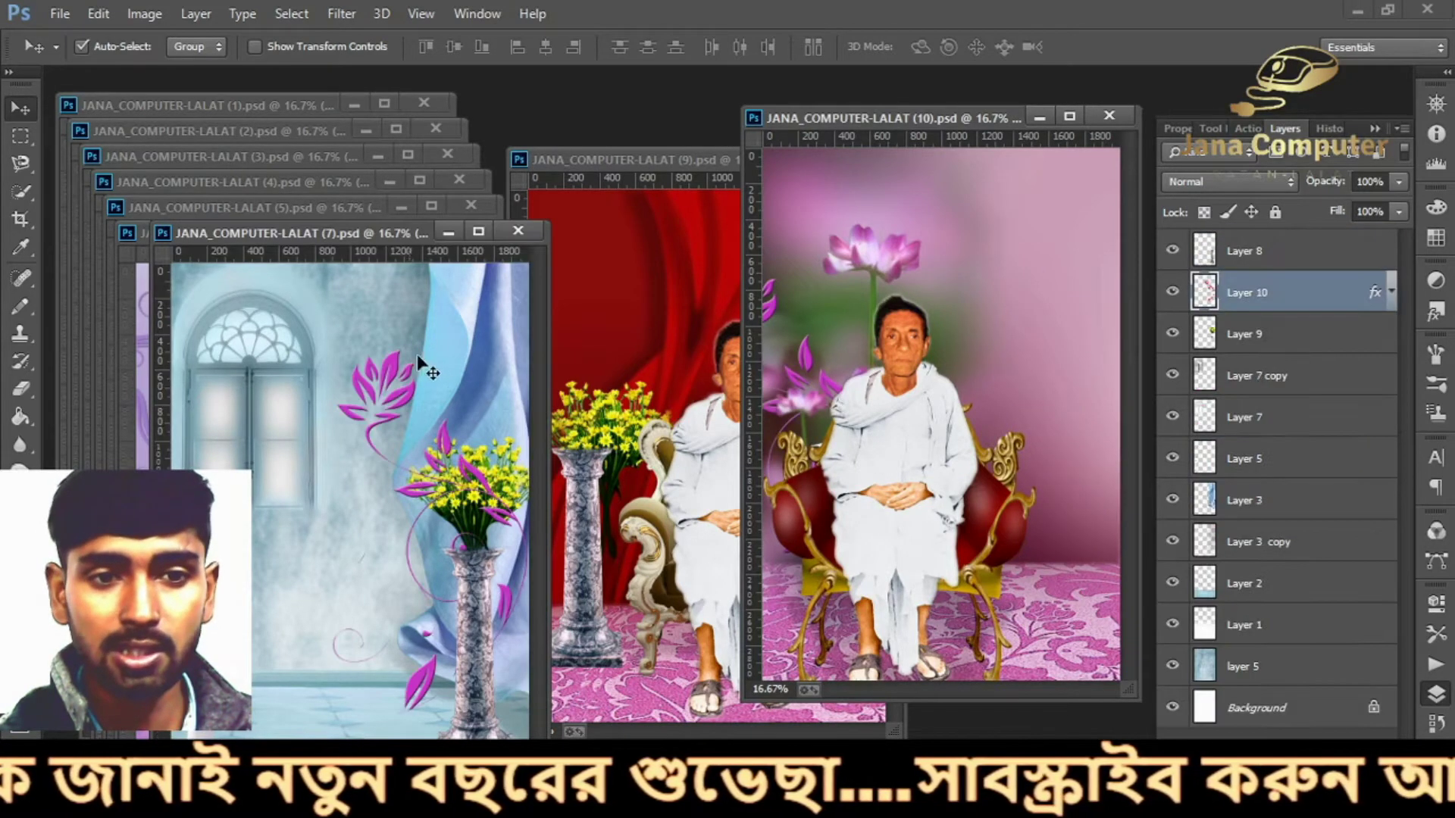
Position the pink flower ornament in the blue template and copy the flower vase into the purple template
{"action": "mouse_move", "coordinate": [381, 366]}
{"action": "left_mouse_down"}
{"action": "mouse_move", "coordinate": [252, 361]}
{"action": "mouse_move", "coordinate": [320, 399]}
{"action": "left_mouse_up"}
{"action": "left_click_drag", "start_coordinate": [377, 235], "coordinate": [725, 250]}
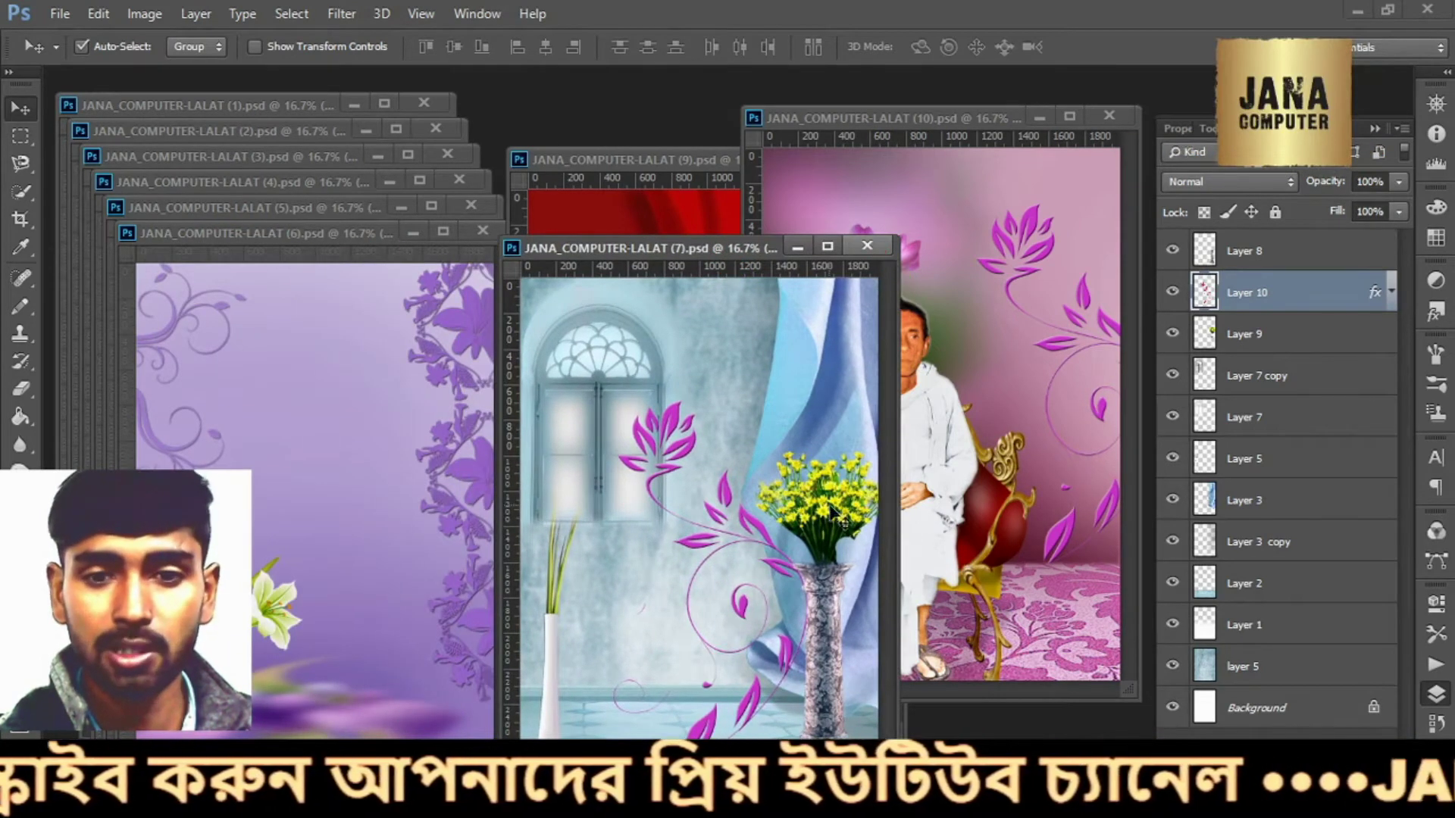
{"action": "left_click_drag", "start_coordinate": [837, 517], "coordinate": [439, 576]}
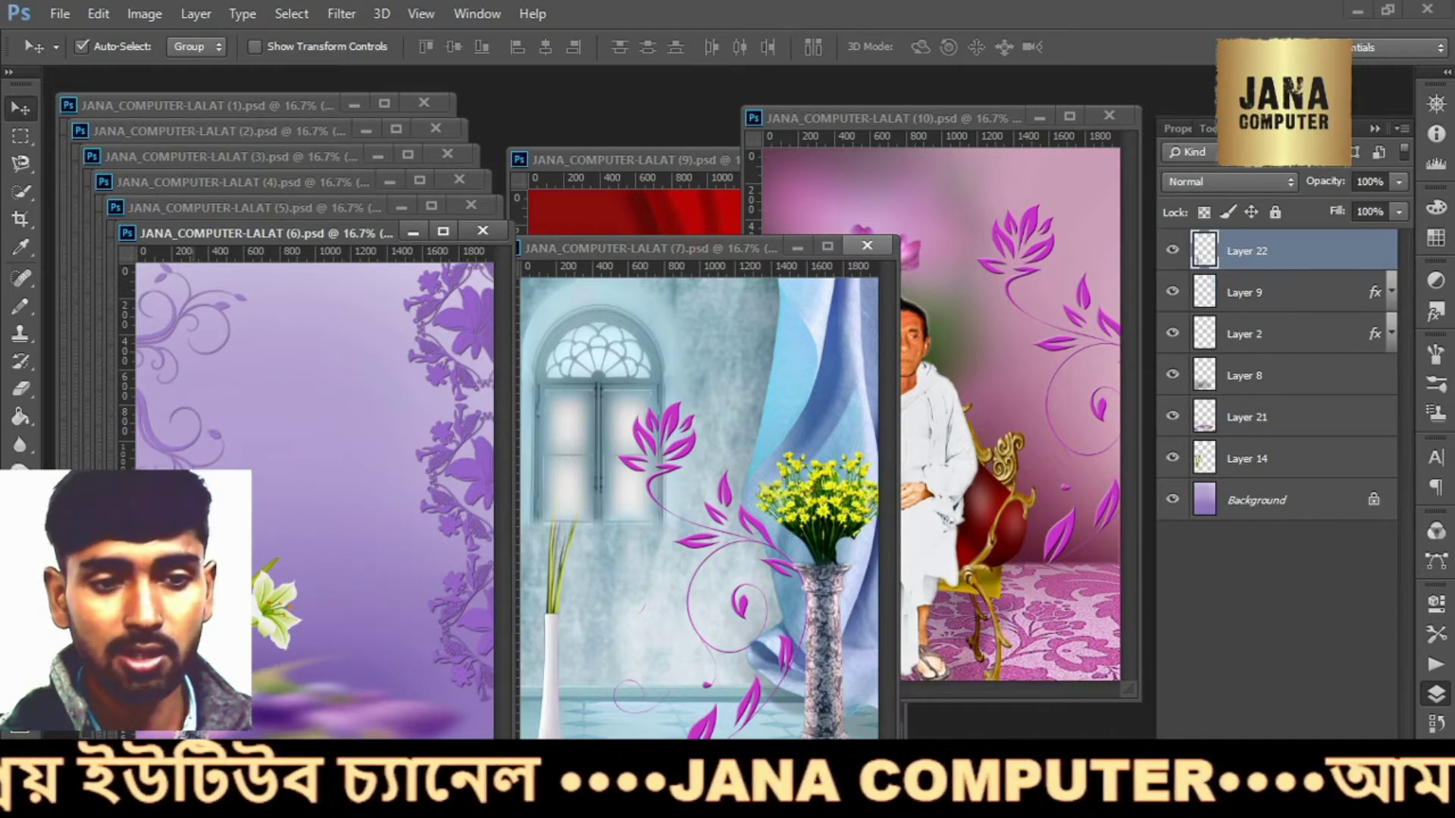
Scale the lily to about 66% with Free Transform, then close the purple template without saving
{"action": "left_click", "coordinate": [271, 577]}
{"action": "key", "text": "ctrl+t"}
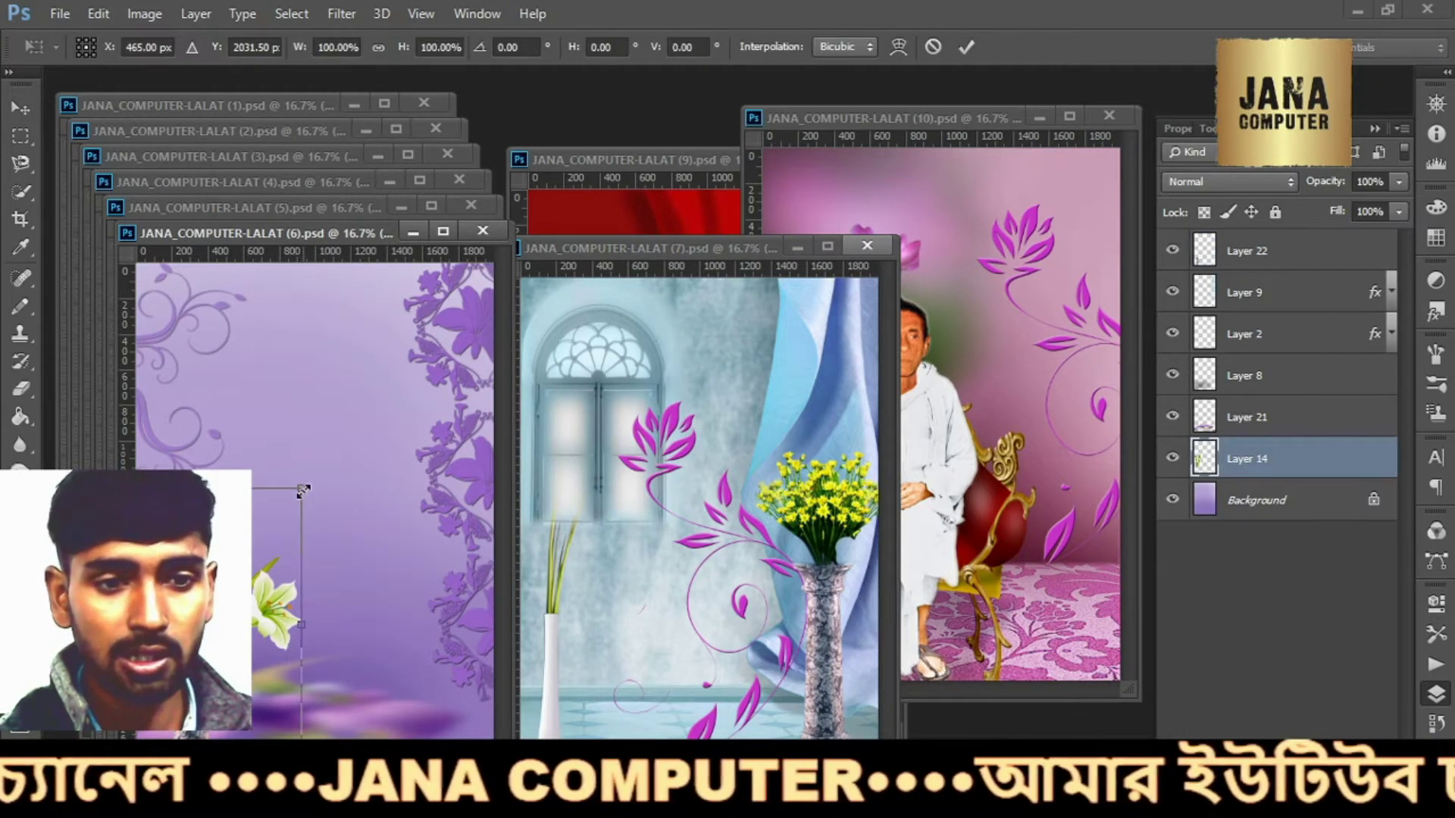
{"action": "left_click_drag", "start_coordinate": [303, 493], "coordinate": [273, 517]}
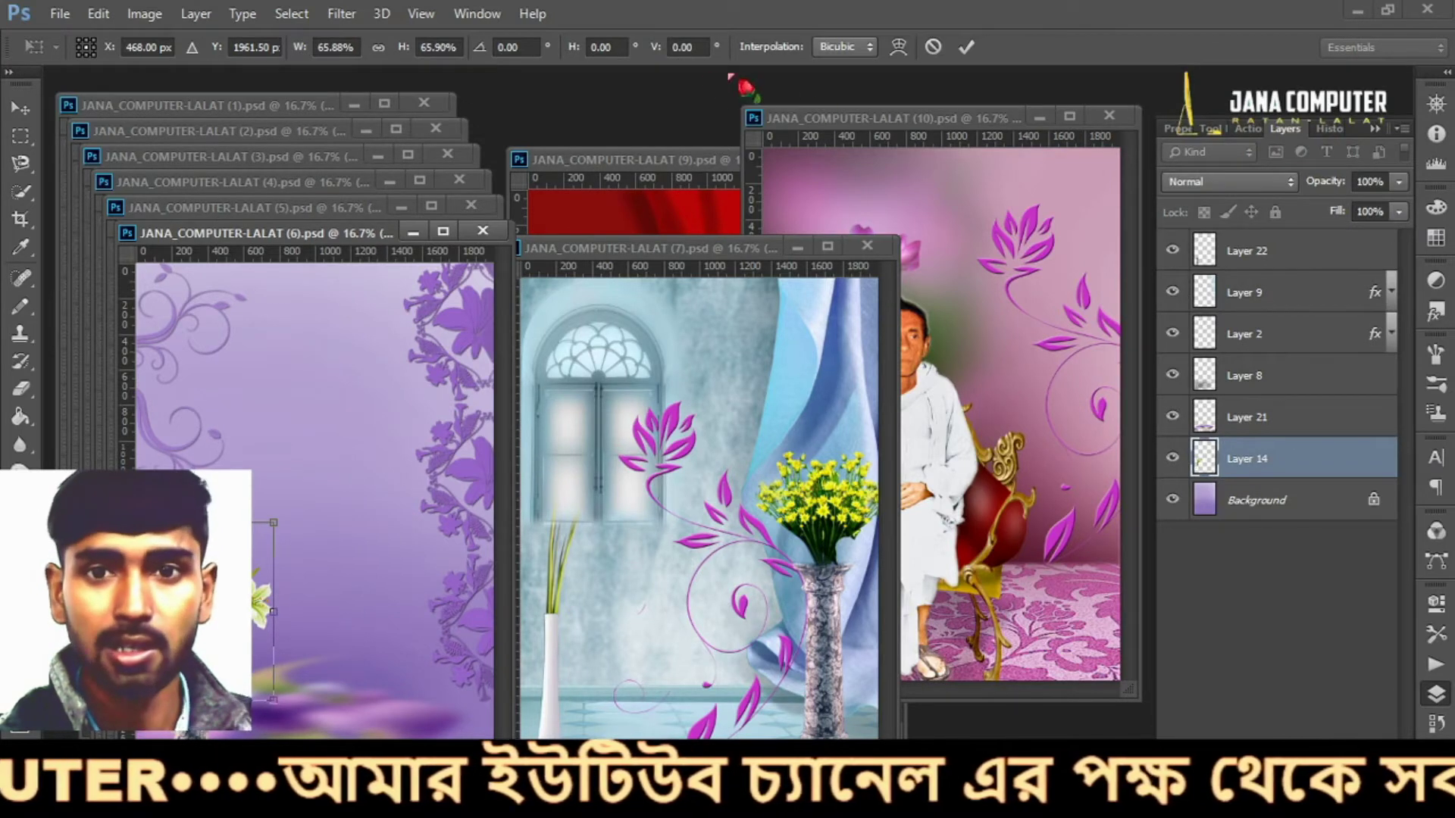
{"action": "left_click", "coordinate": [966, 47]}
{"action": "left_click_drag", "start_coordinate": [401, 233], "coordinate": [559, 253]}
{"action": "left_click", "coordinate": [661, 244]}
{"action": "left_click", "coordinate": [731, 327]}
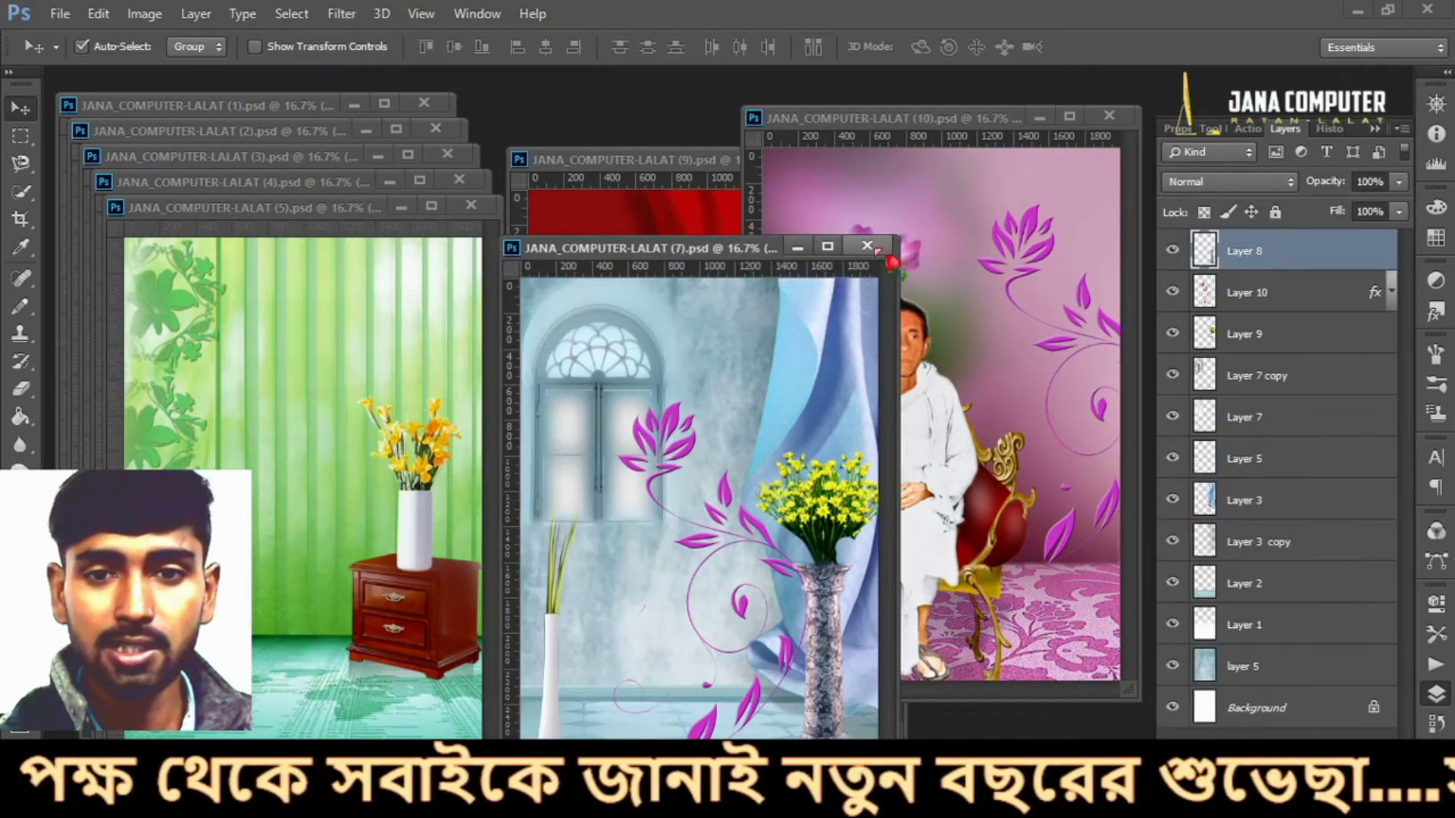
Close the blue window template unsaved; in LALAT (5) move the armchair left and hide the table and vases
{"action": "left_click", "coordinate": [867, 245]}
{"action": "left_click", "coordinate": [731, 327]}
{"action": "left_click", "coordinate": [272, 407]}
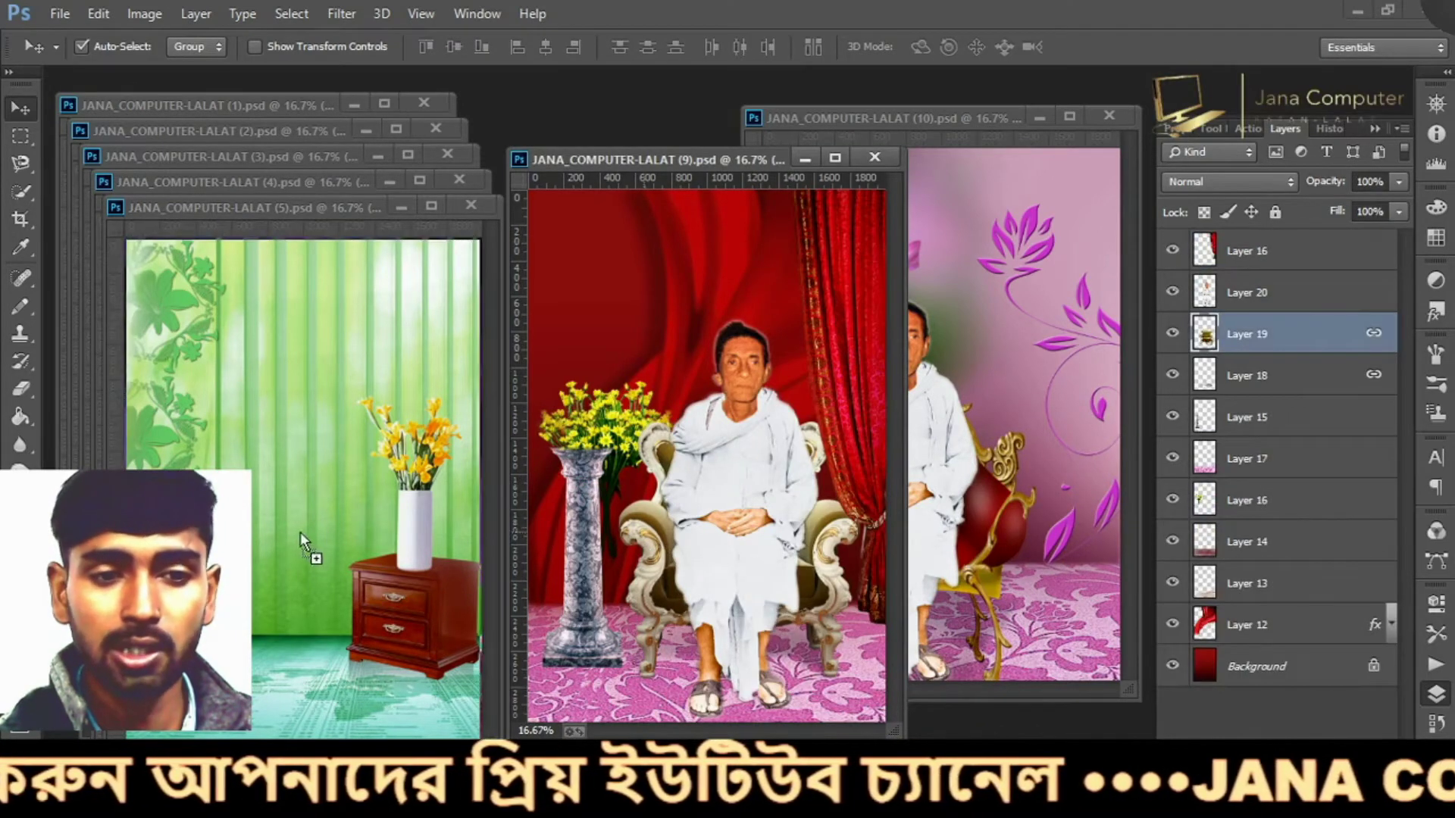
{"action": "left_click_drag", "start_coordinate": [375, 520], "coordinate": [295, 531]}
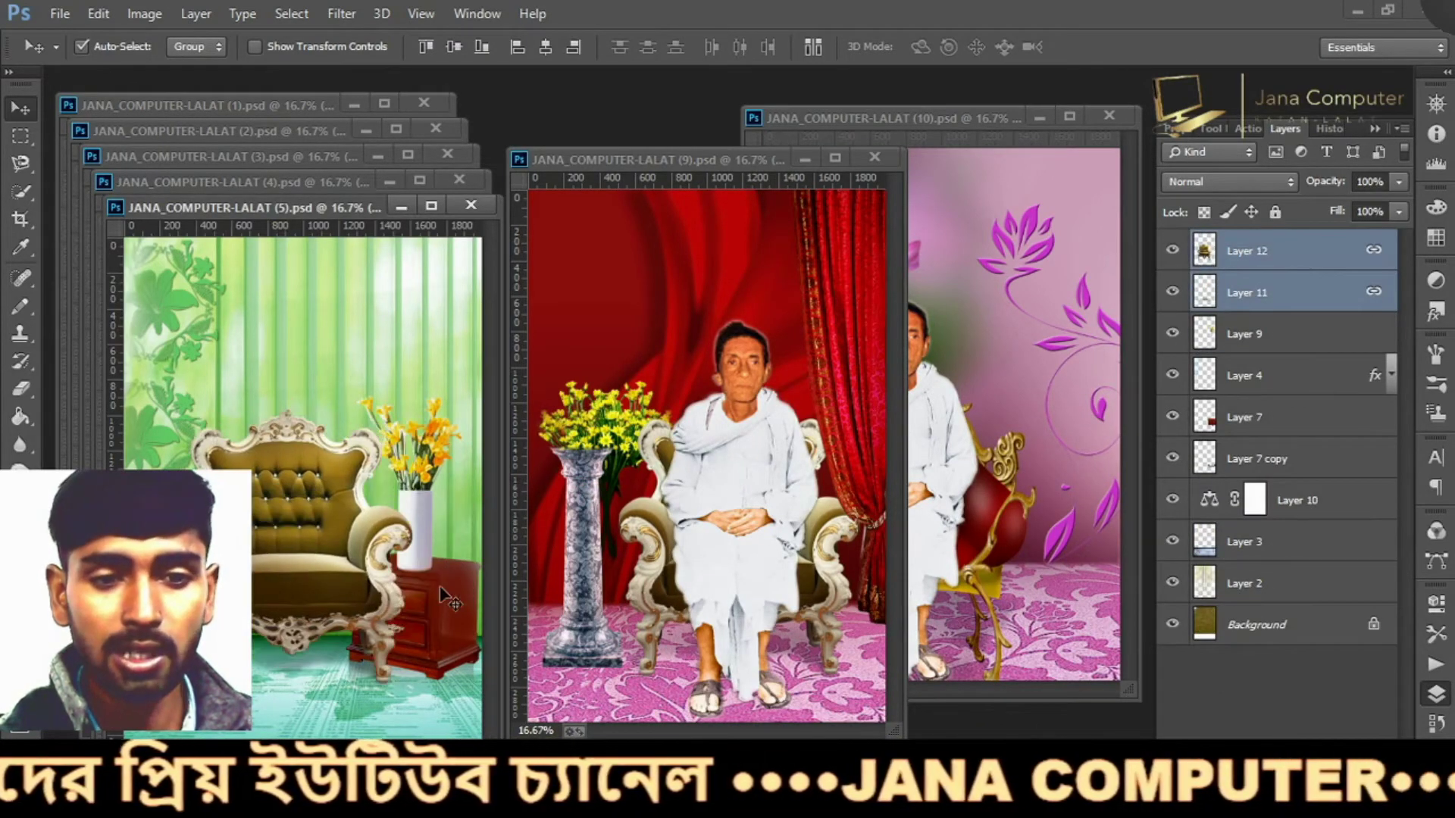
{"action": "left_click", "coordinate": [435, 592]}
{"action": "left_click", "coordinate": [1172, 417]}
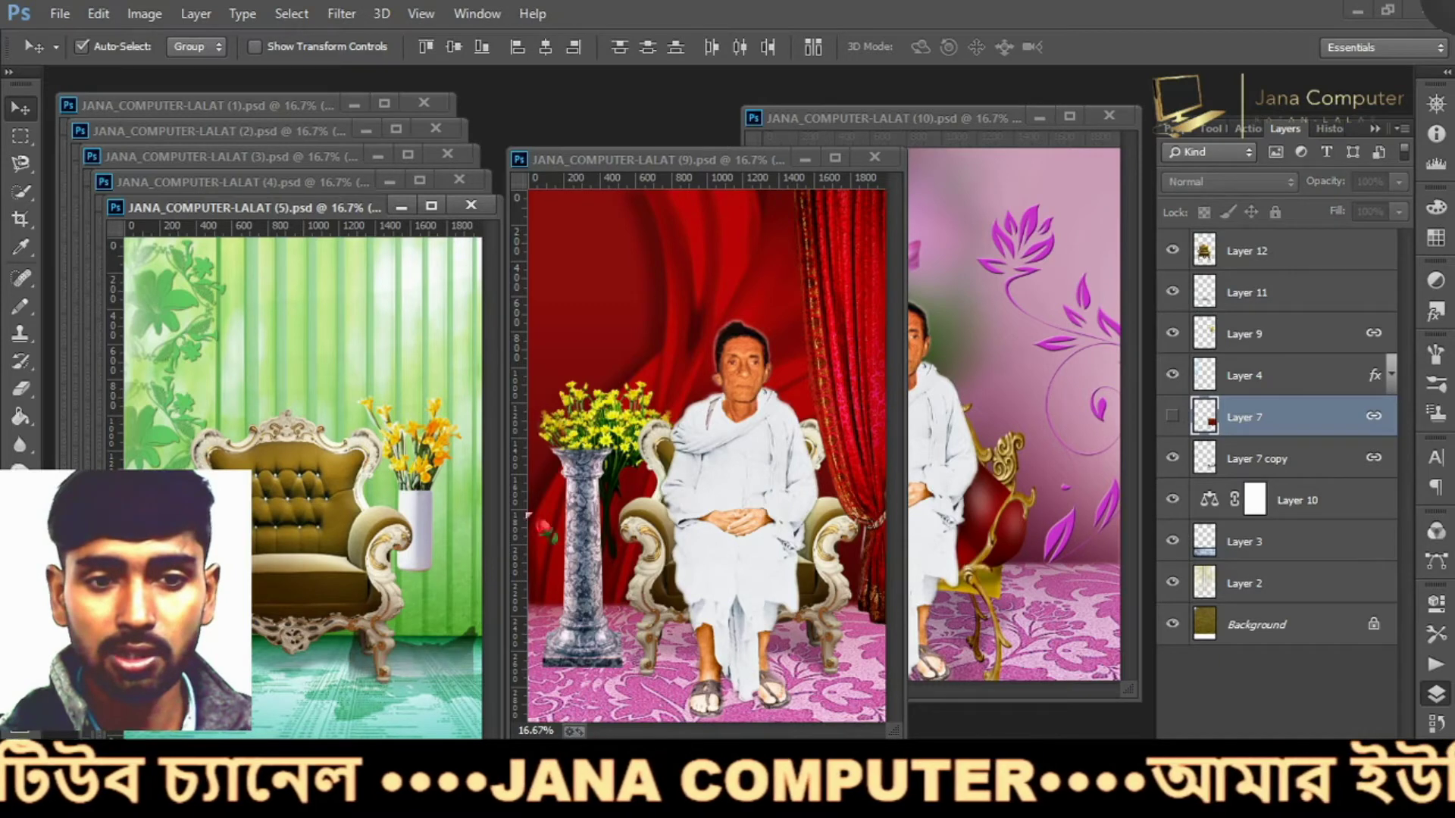
{"action": "left_click_drag", "start_coordinate": [417, 530], "coordinate": [434, 593]}
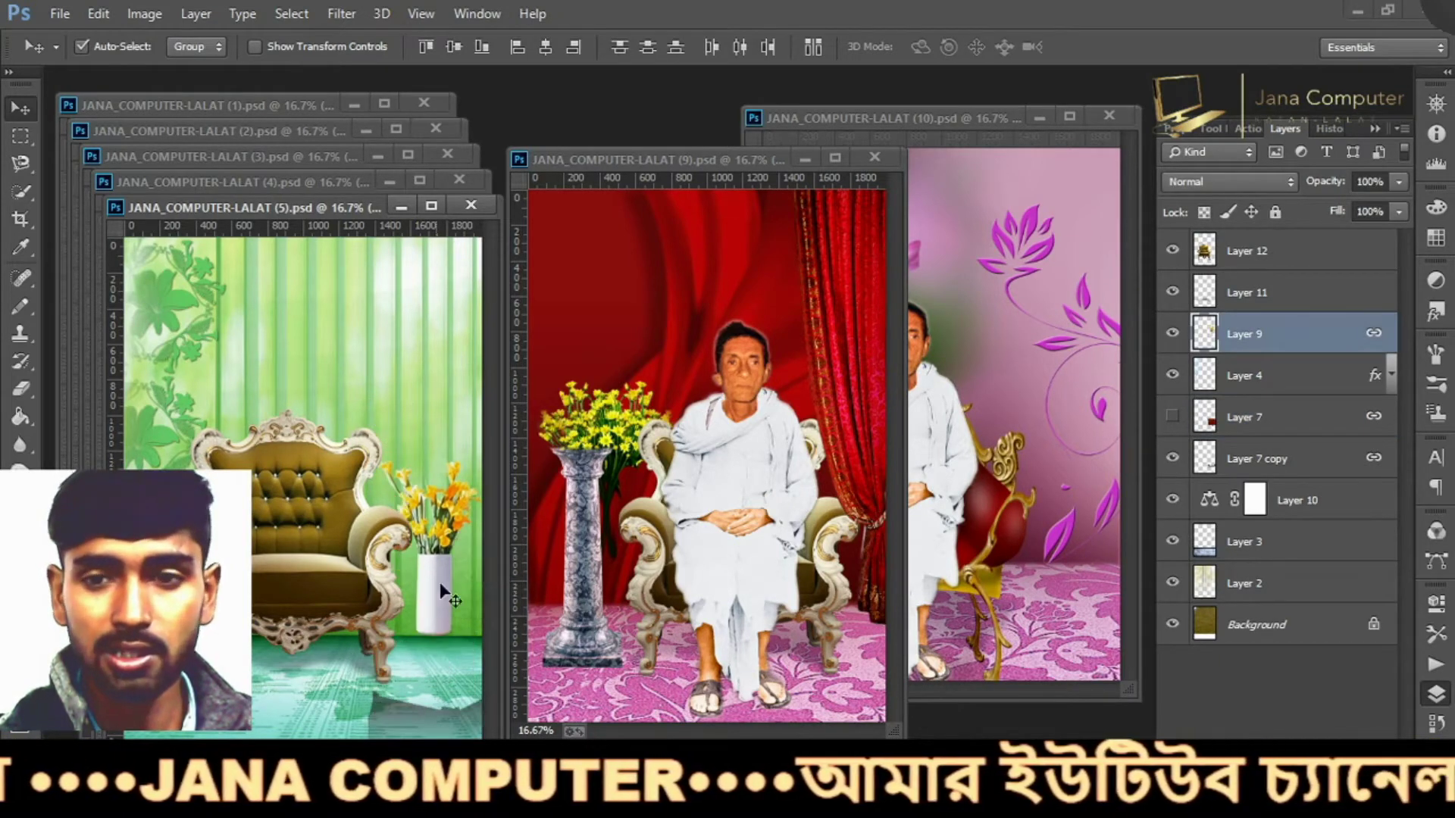
{"action": "left_click", "coordinate": [1172, 333]}
{"action": "left_click", "coordinate": [1257, 458]}
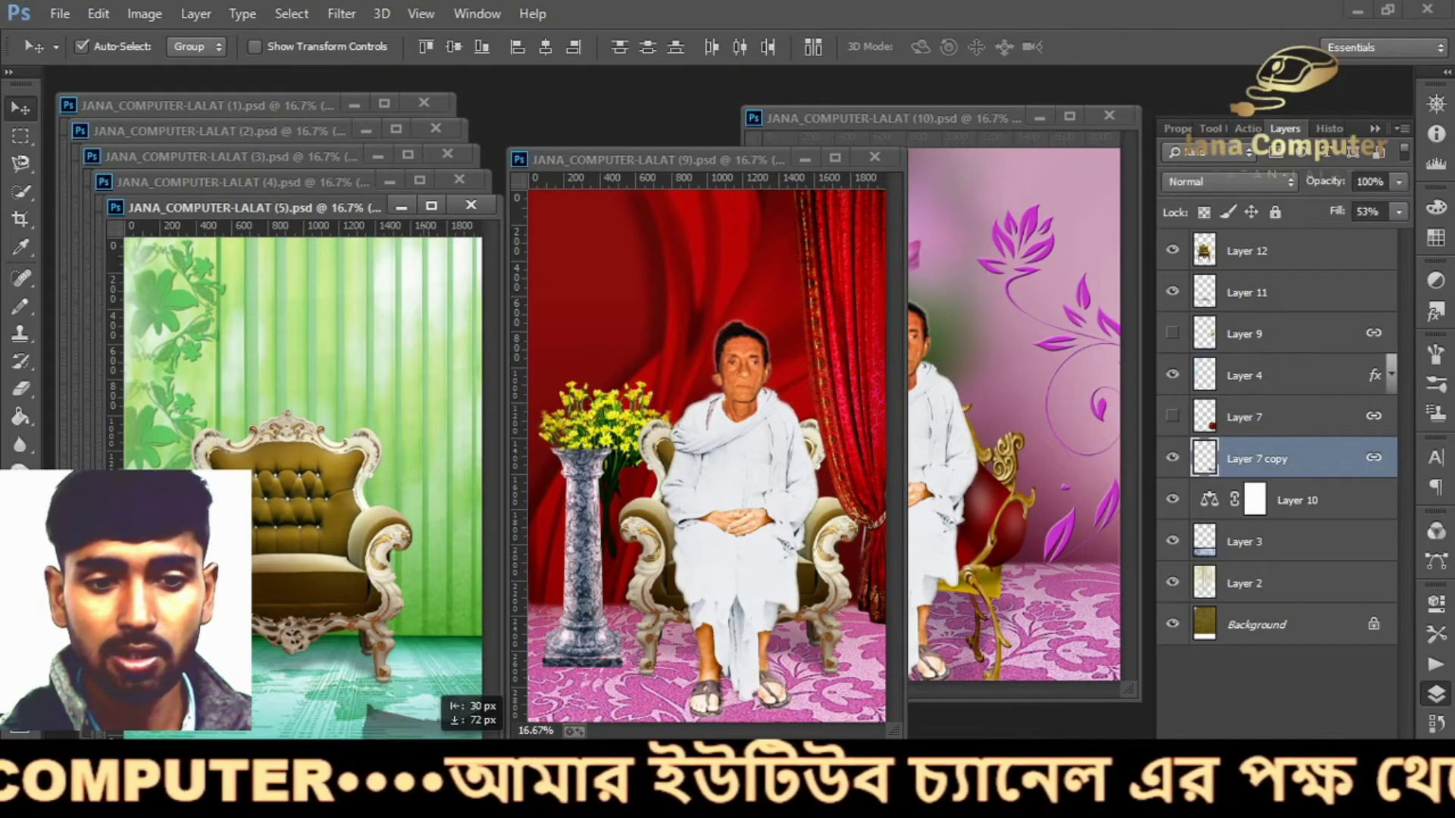
{"action": "left_click", "coordinate": [1172, 458]}
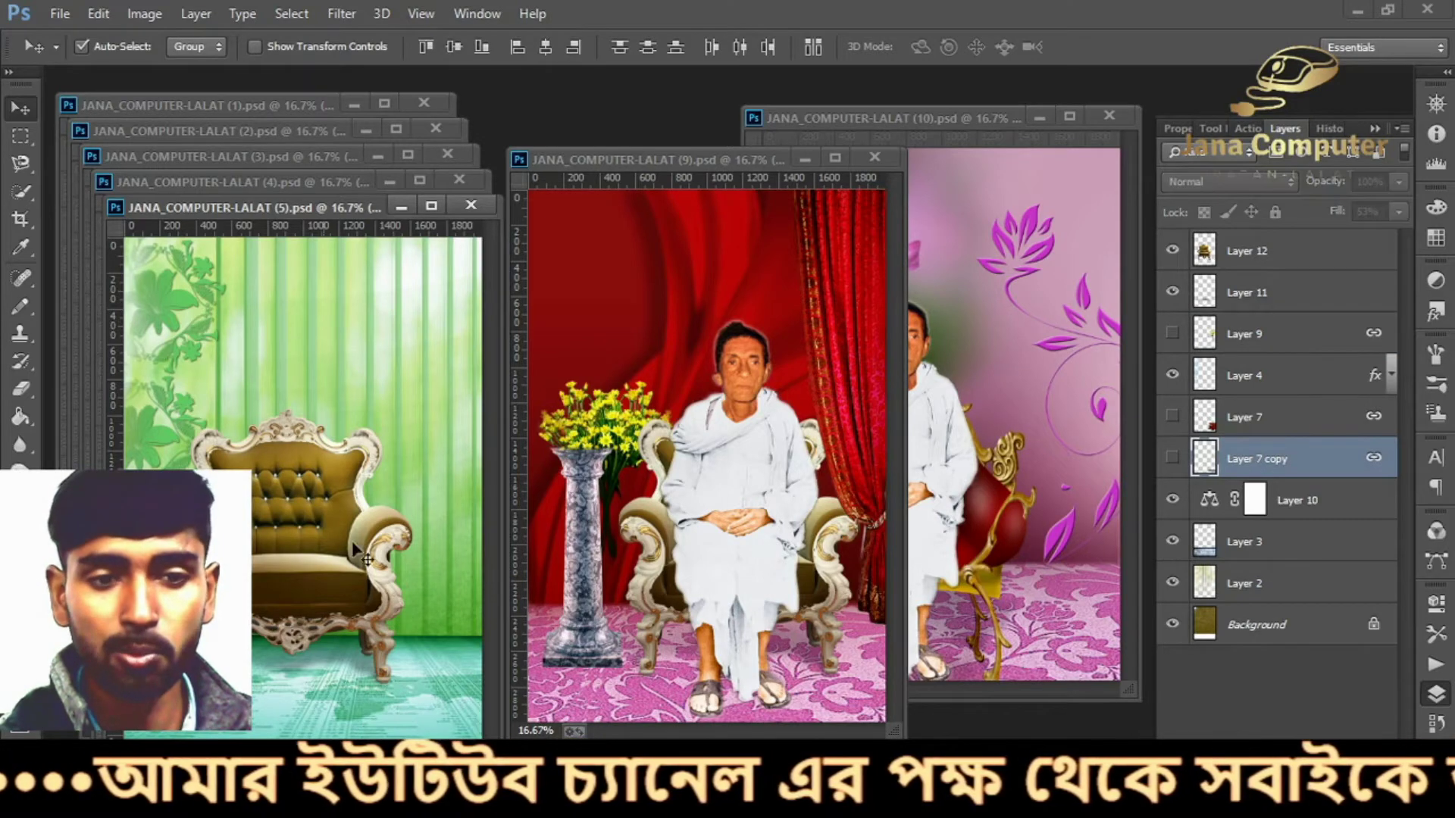
Copy the seated man into LALAT (5), bring him forward and lower him onto the armchair
{"action": "left_click_drag", "start_coordinate": [691, 468], "coordinate": [291, 451]}
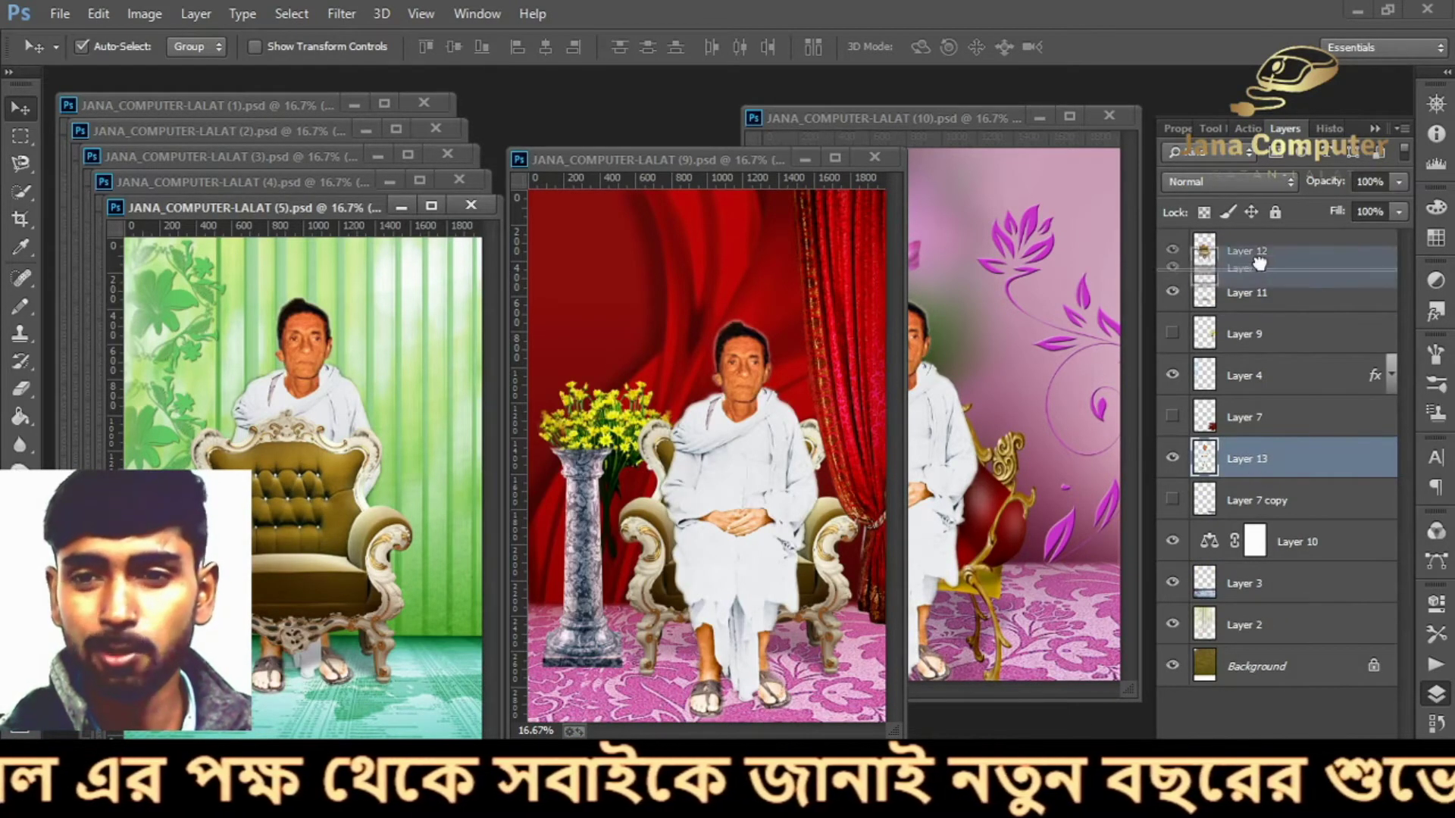
{"action": "key", "text": "ctrl+shift+bracketright"}
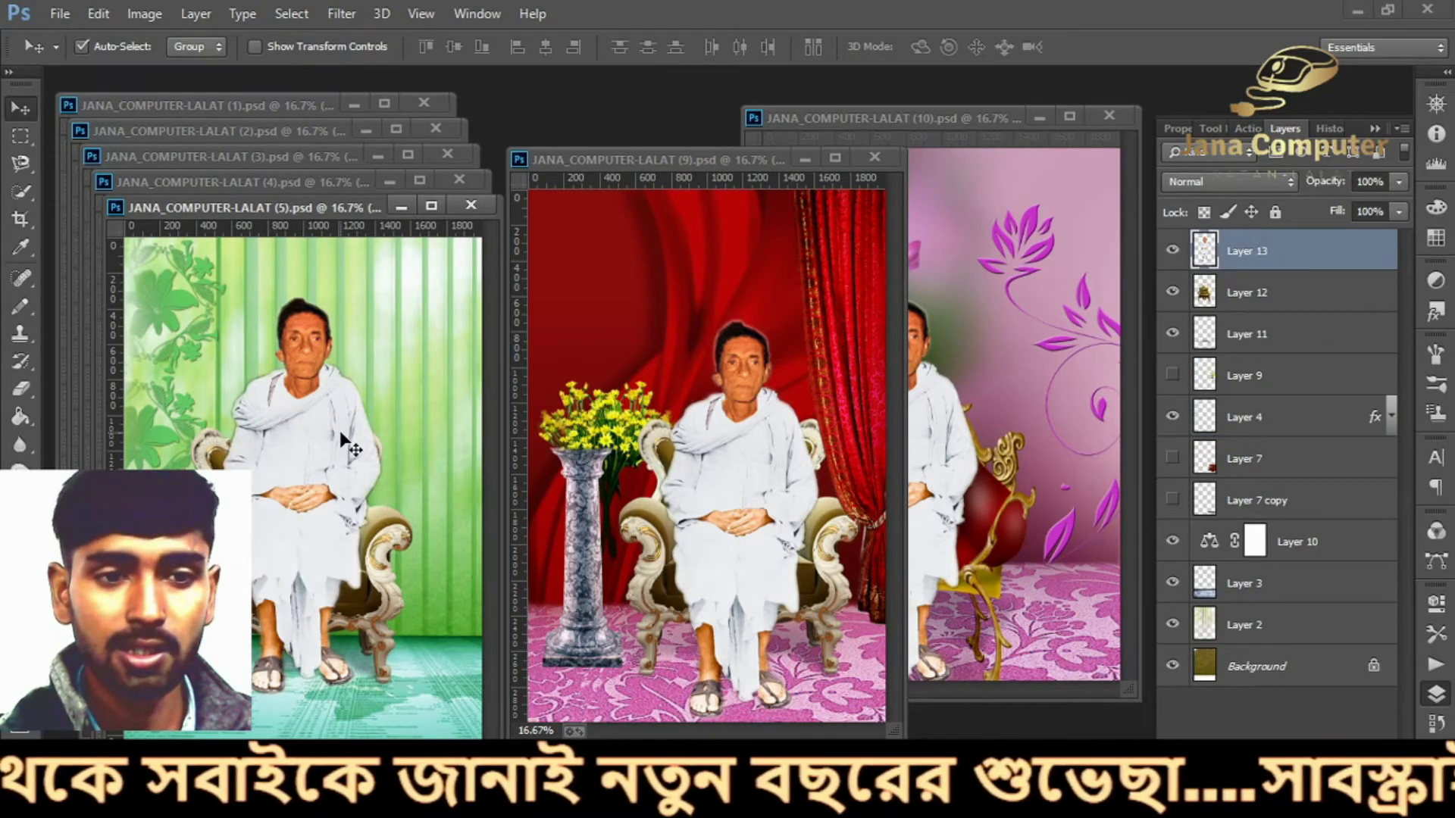
{"action": "left_click_drag", "start_coordinate": [328, 501], "coordinate": [333, 547]}
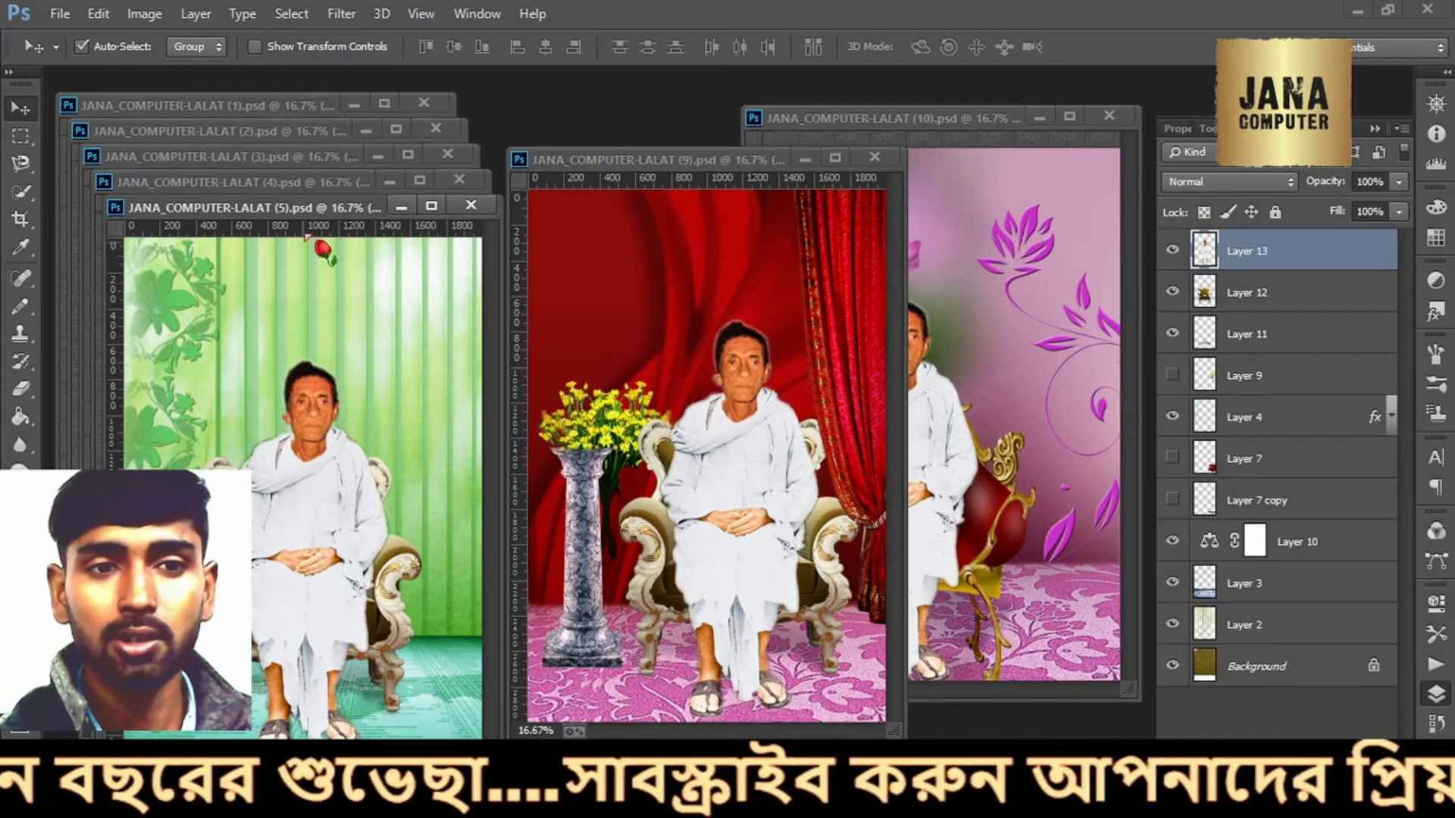
Rearrange windows, adjust the red chair in the pink template and place a red rose on the man's chest
{"action": "left_click_drag", "start_coordinate": [306, 212], "coordinate": [757, 217]}
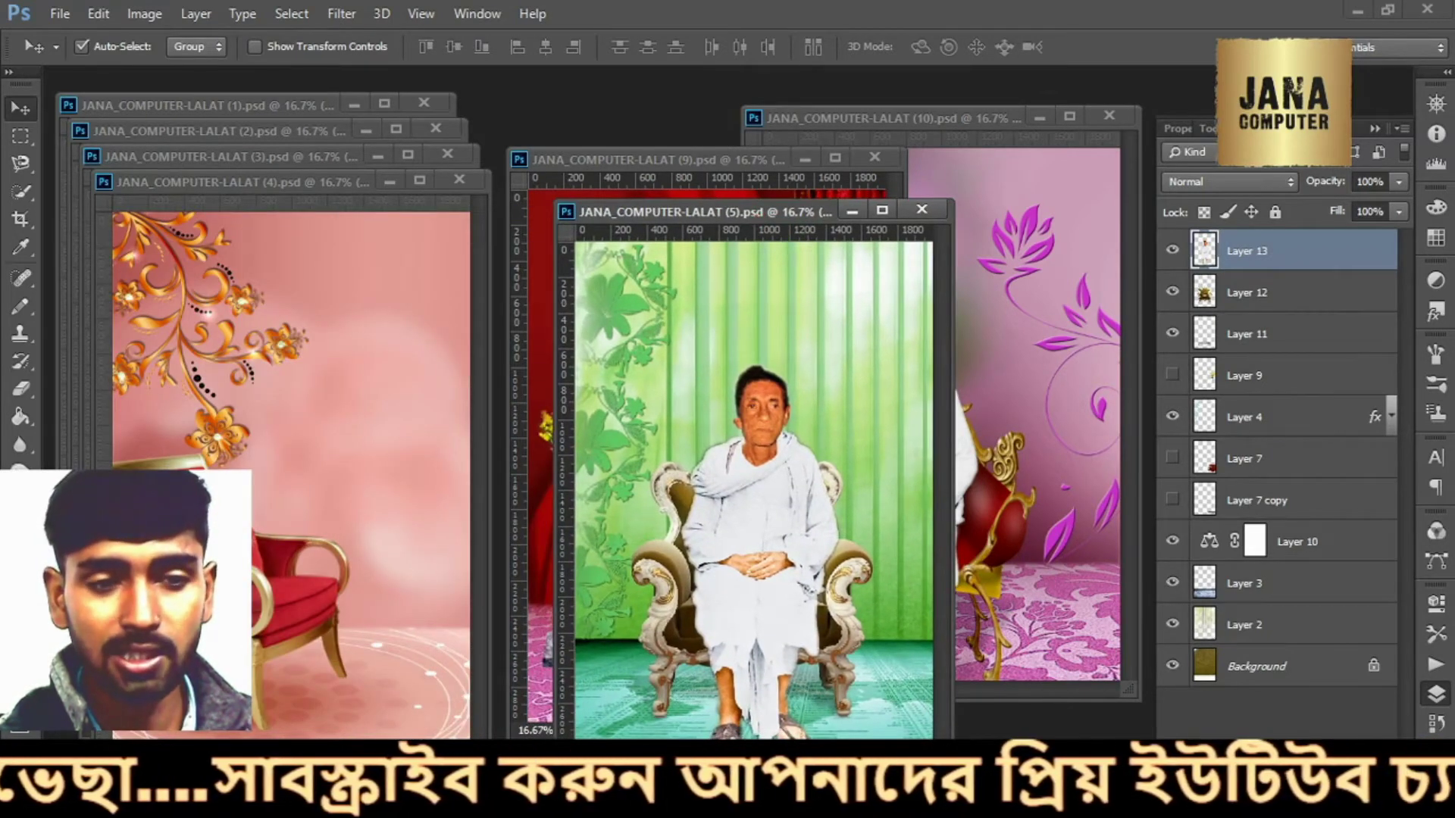
{"action": "left_click_drag", "start_coordinate": [189, 584], "coordinate": [258, 583]}
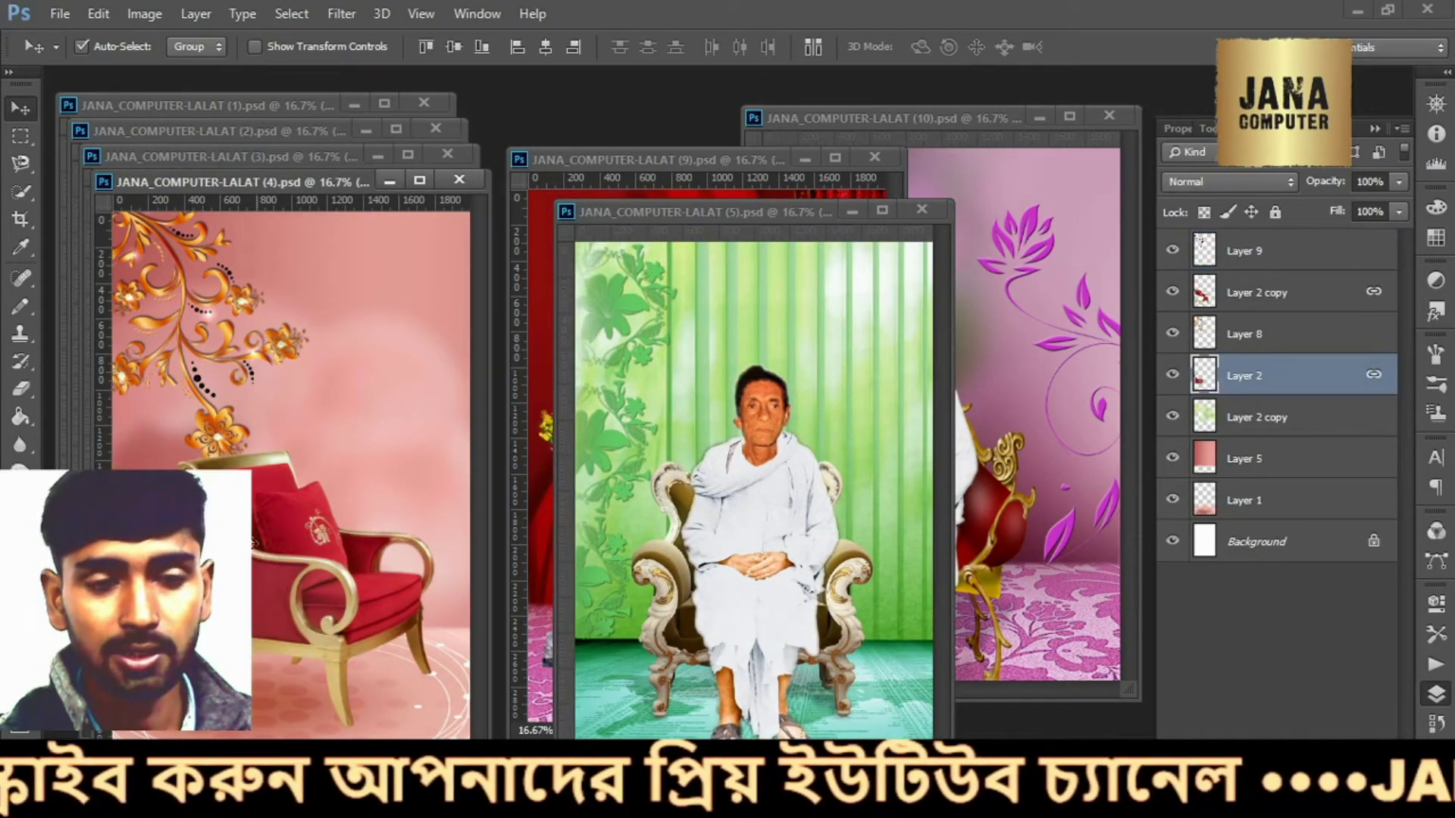
{"action": "left_click_drag", "start_coordinate": [253, 494], "coordinate": [189, 494]}
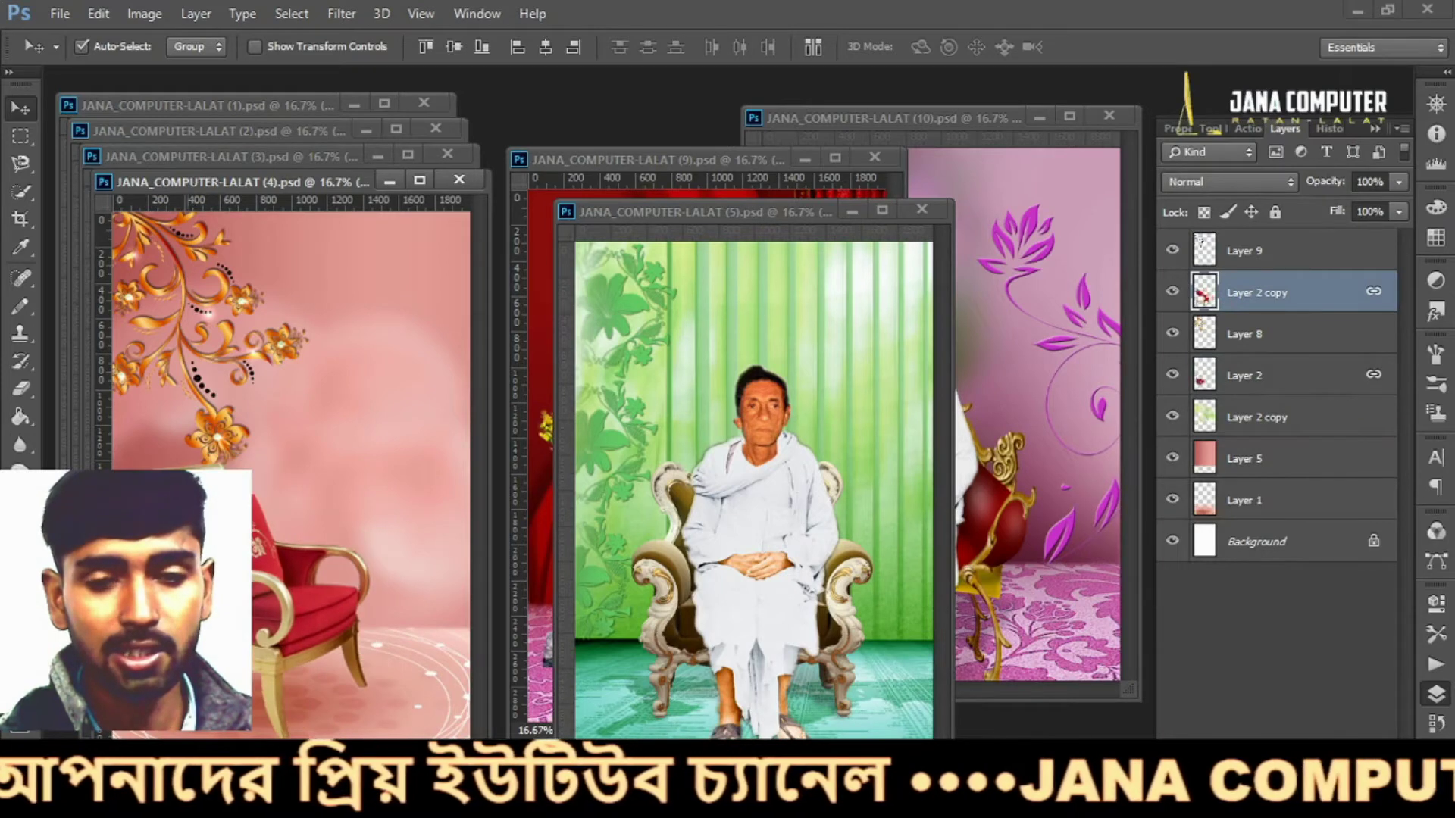
{"action": "left_click_drag", "start_coordinate": [755, 522], "coordinate": [776, 488]}
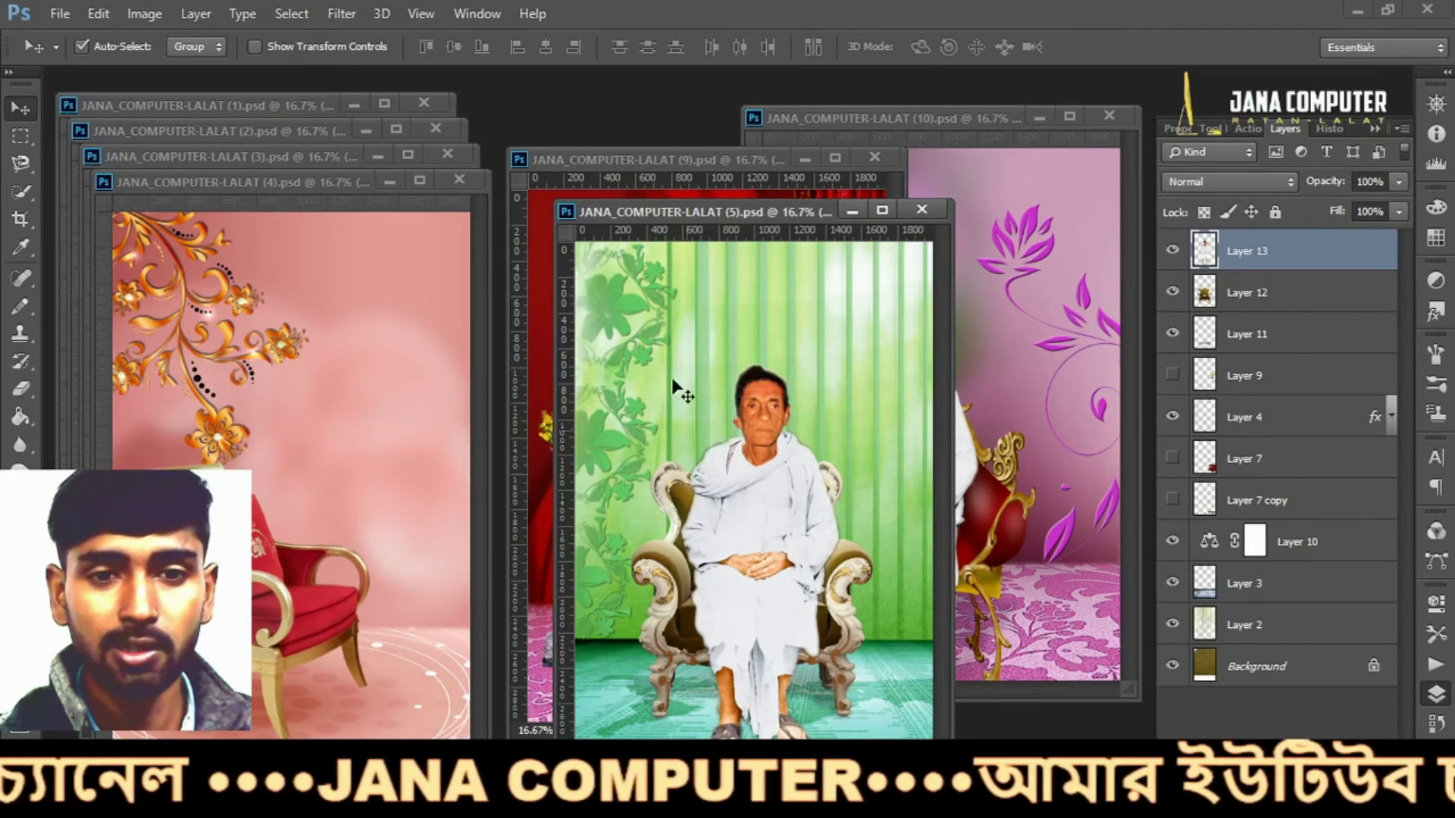
{"action": "left_click_drag", "start_coordinate": [371, 184], "coordinate": [1026, 195]}
{"action": "left_click", "coordinate": [678, 595]}
Copy the golden armchair and the seated man into the wooden-wall template, nudging the armchair left
{"action": "left_click_drag", "start_coordinate": [678, 595], "coordinate": [243, 493]}
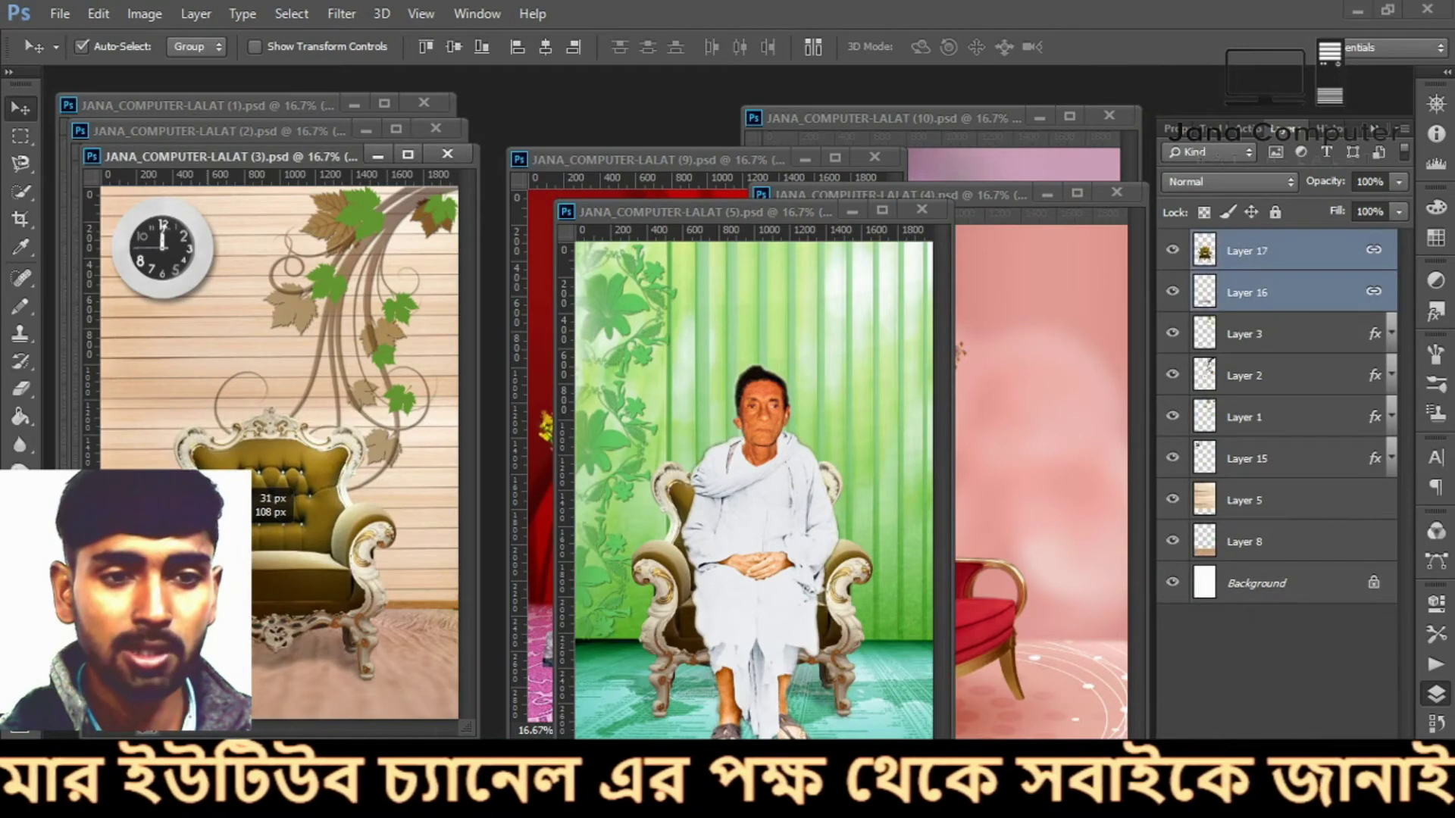
{"action": "left_click_drag", "start_coordinate": [242, 492], "coordinate": [214, 493]}
{"action": "left_click", "coordinate": [671, 503]}
{"action": "left_click_drag", "start_coordinate": [670, 504], "coordinate": [235, 455]}
Toggle the clock (Layer 15) and leaf (Layer 3) layers off and on, then center the wooden-wall template
{"action": "left_click", "coordinate": [164, 283]}
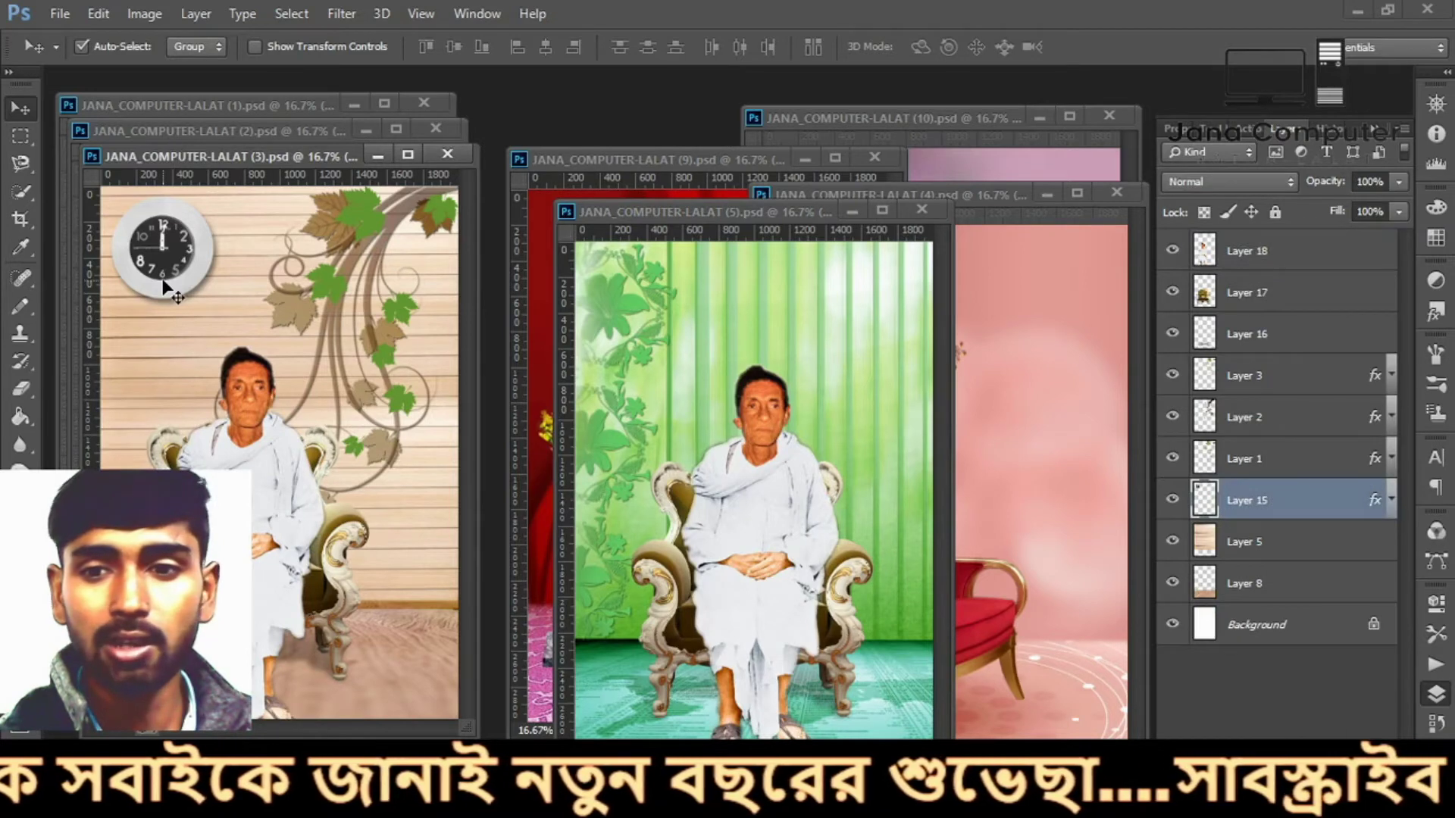
{"action": "left_click", "coordinate": [1171, 500]}
{"action": "left_click", "coordinate": [1171, 500]}
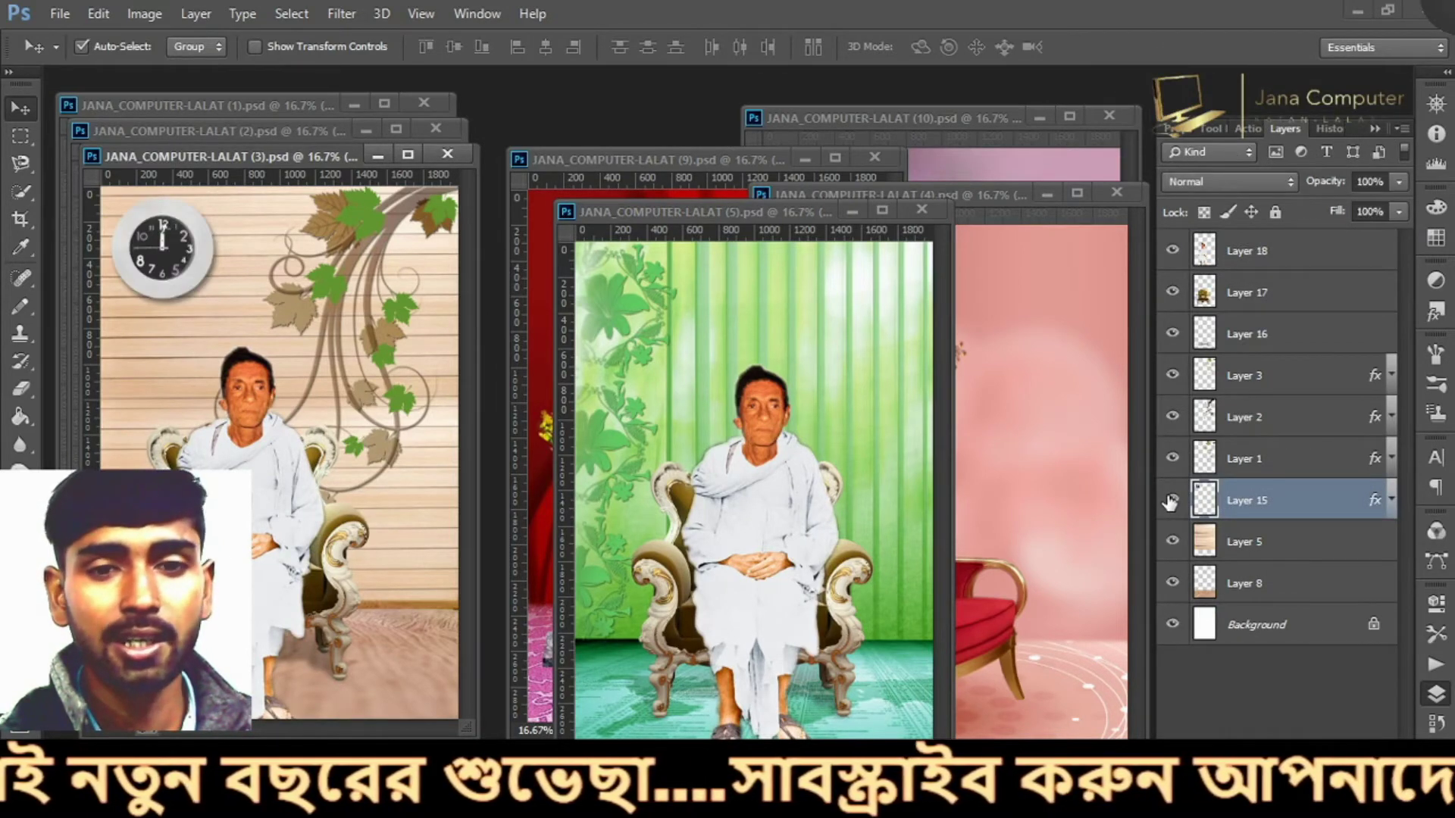
{"action": "left_click", "coordinate": [1171, 500]}
{"action": "left_click", "coordinate": [422, 237]}
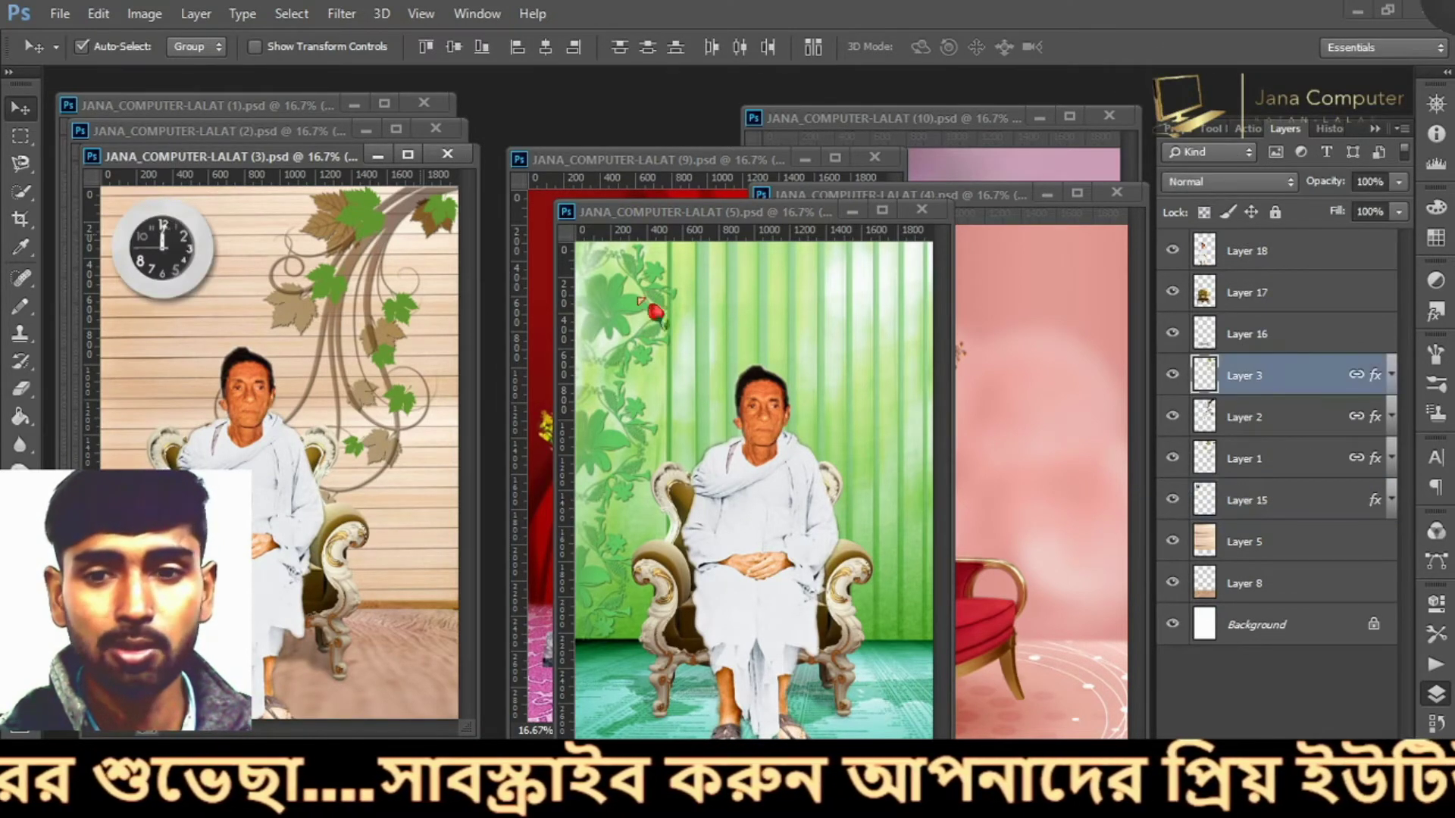
{"action": "left_click", "coordinate": [1172, 375]}
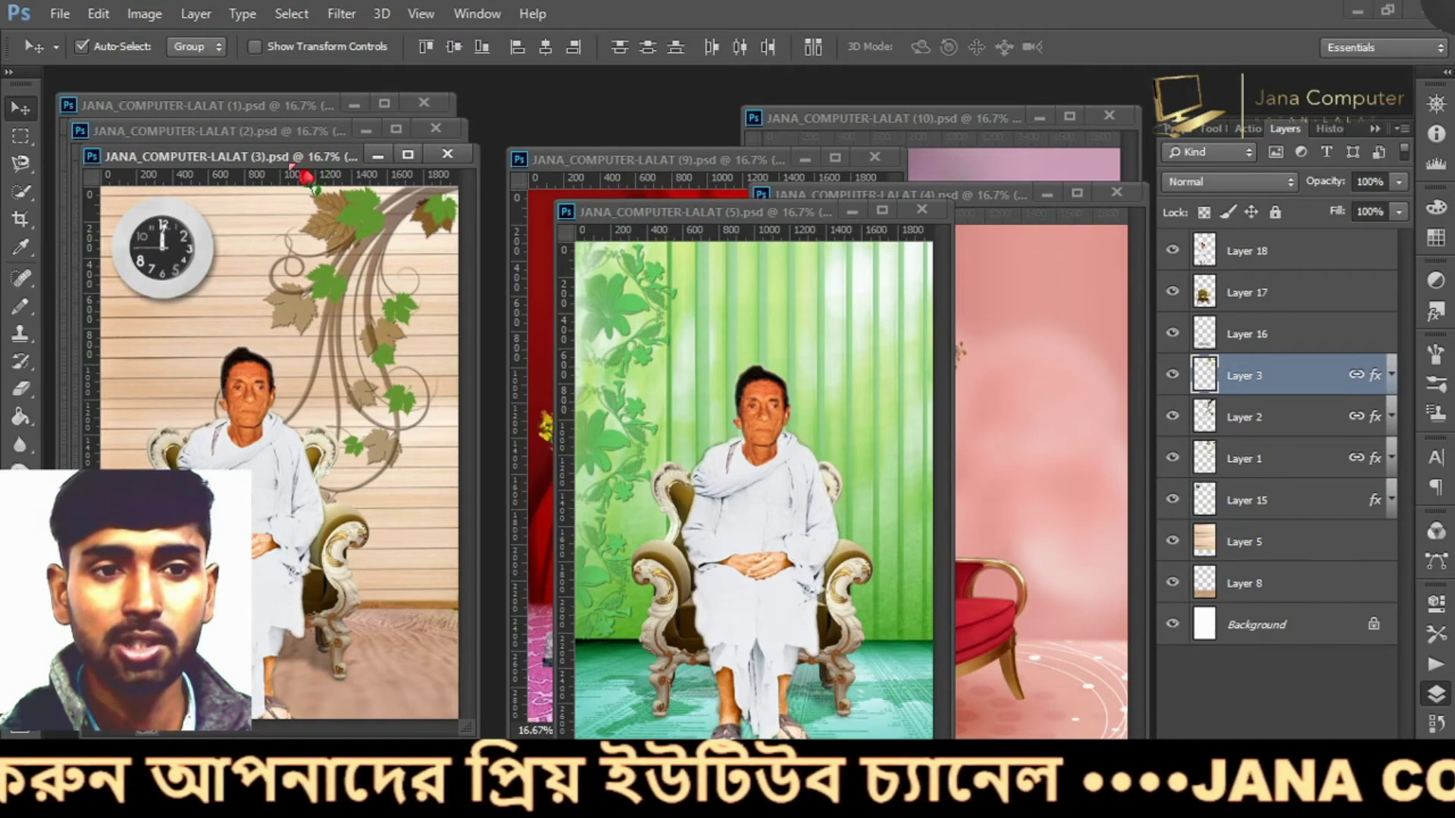
{"action": "left_click_drag", "start_coordinate": [292, 165], "coordinate": [719, 163]}
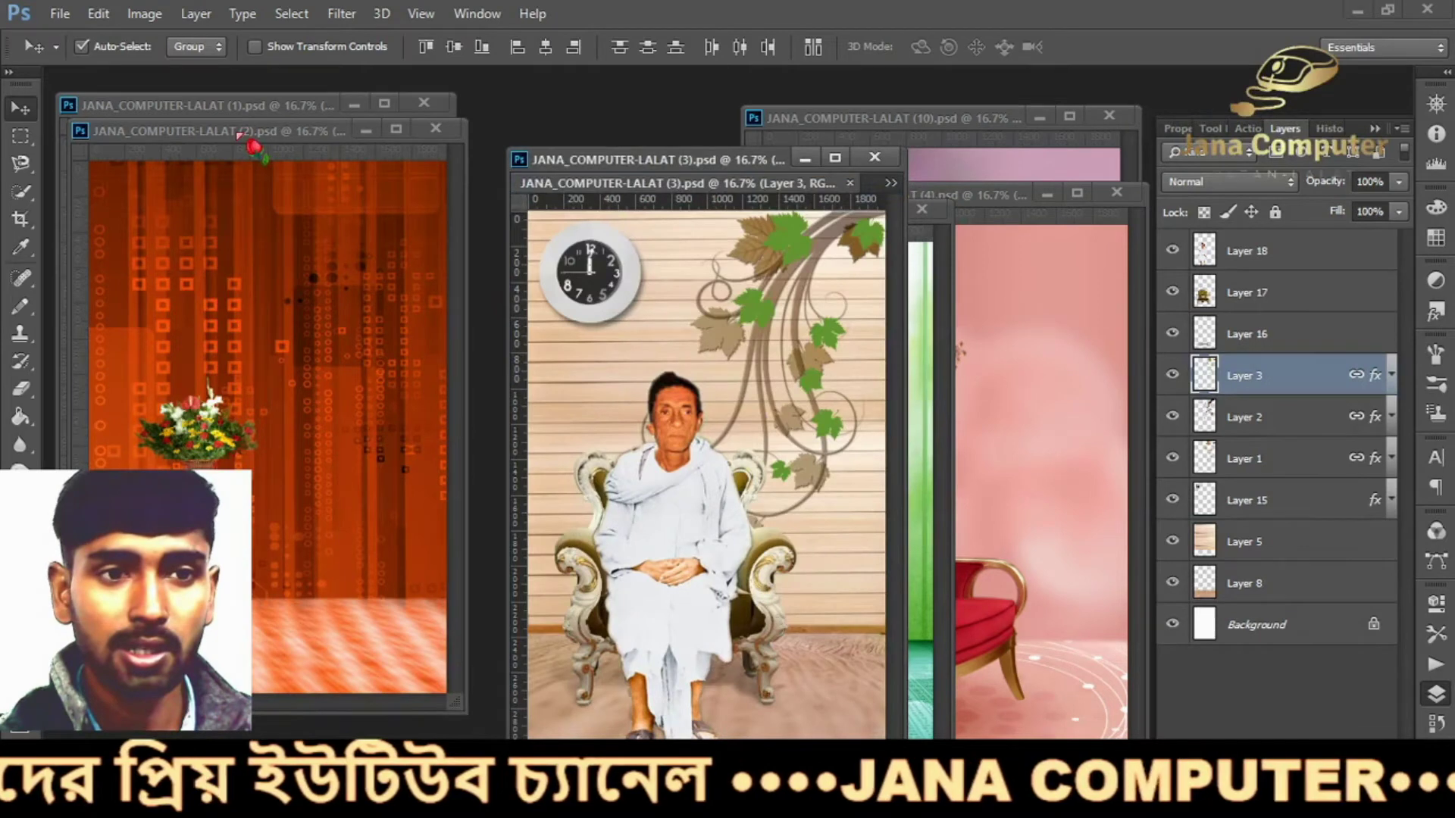
Hide the orange Layer 1 backdrop in (2).psd and copy the blue backdrop from (1).psd into it
{"action": "left_click_drag", "start_coordinate": [241, 134], "coordinate": [331, 160]}
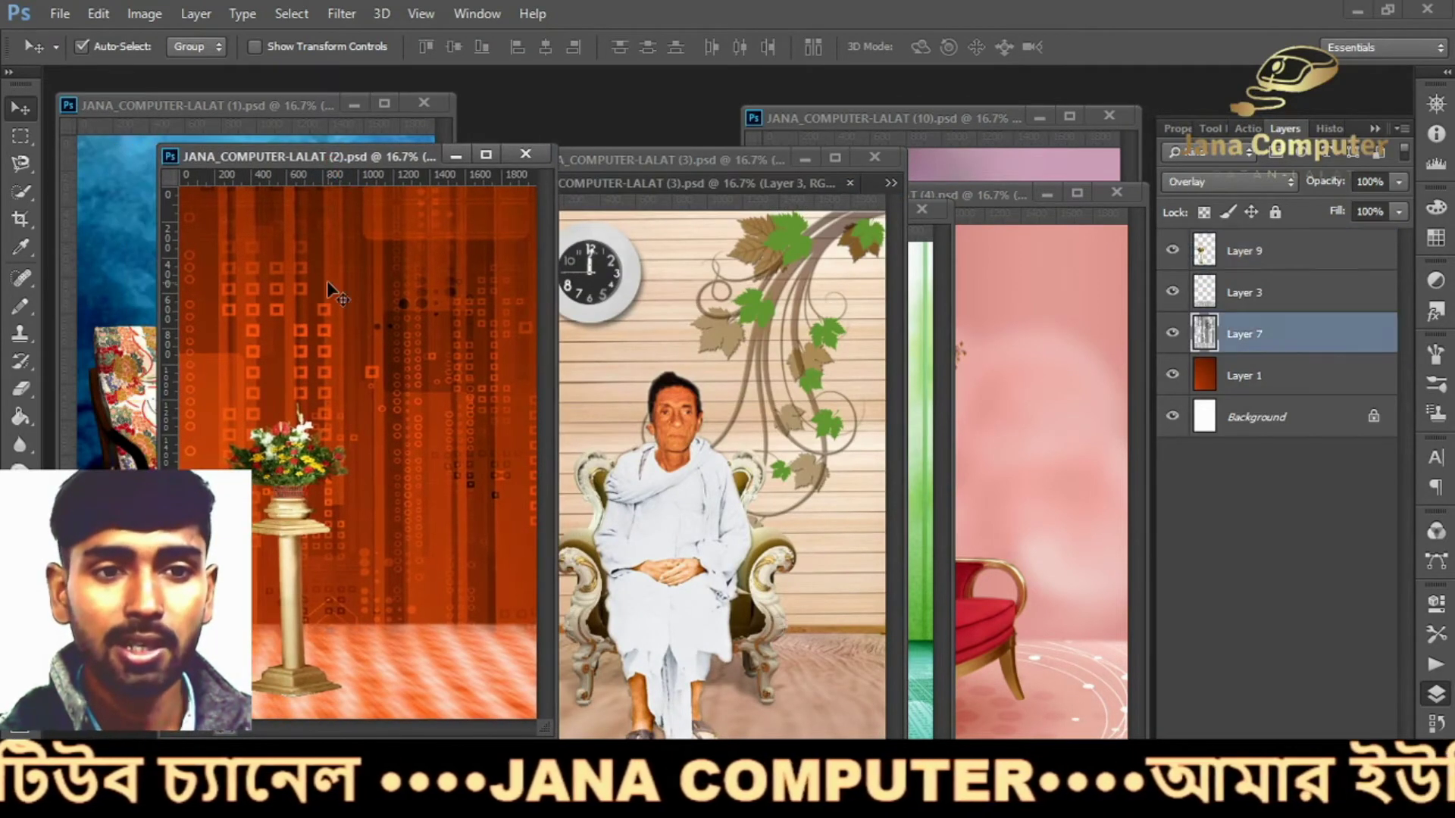
{"action": "left_click", "coordinate": [1172, 375]}
{"action": "left_click", "coordinate": [1173, 376]}
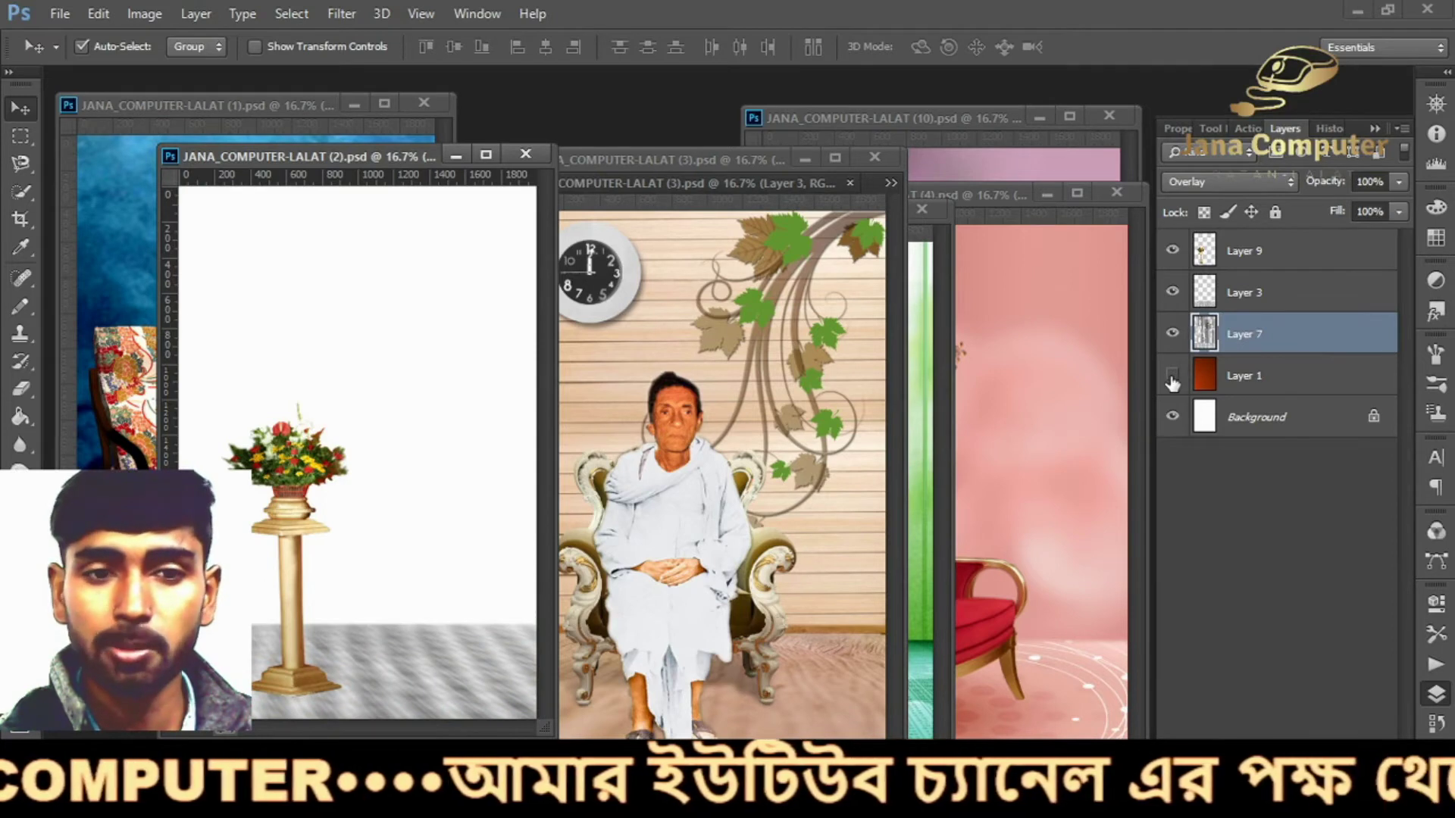
{"action": "left_click", "coordinate": [114, 227]}
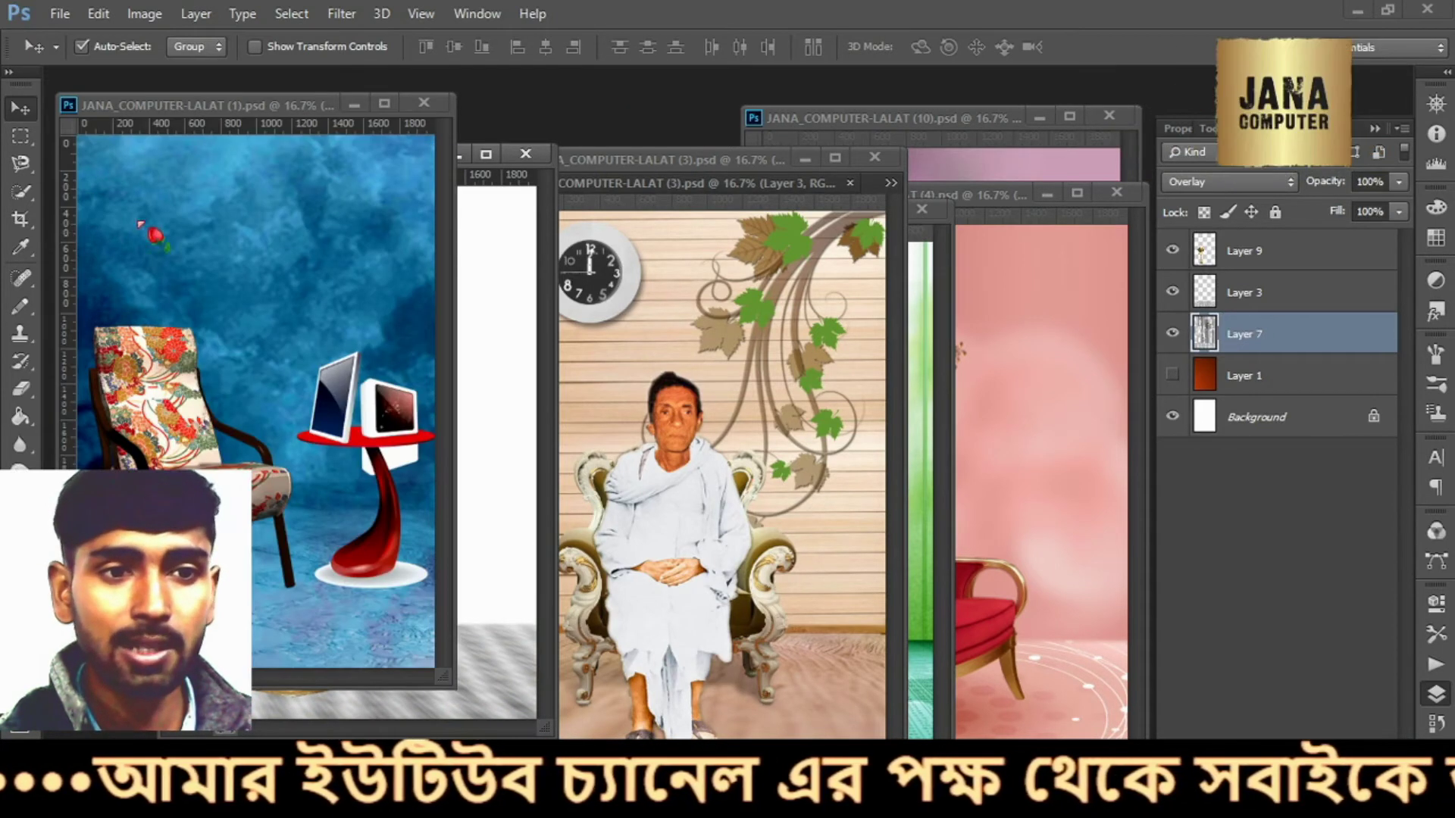
{"action": "mouse_move", "coordinate": [201, 235]}
{"action": "left_mouse_down"}
{"action": "mouse_move", "coordinate": [492, 290]}
{"action": "mouse_move", "coordinate": [303, 285]}
{"action": "left_mouse_up"}
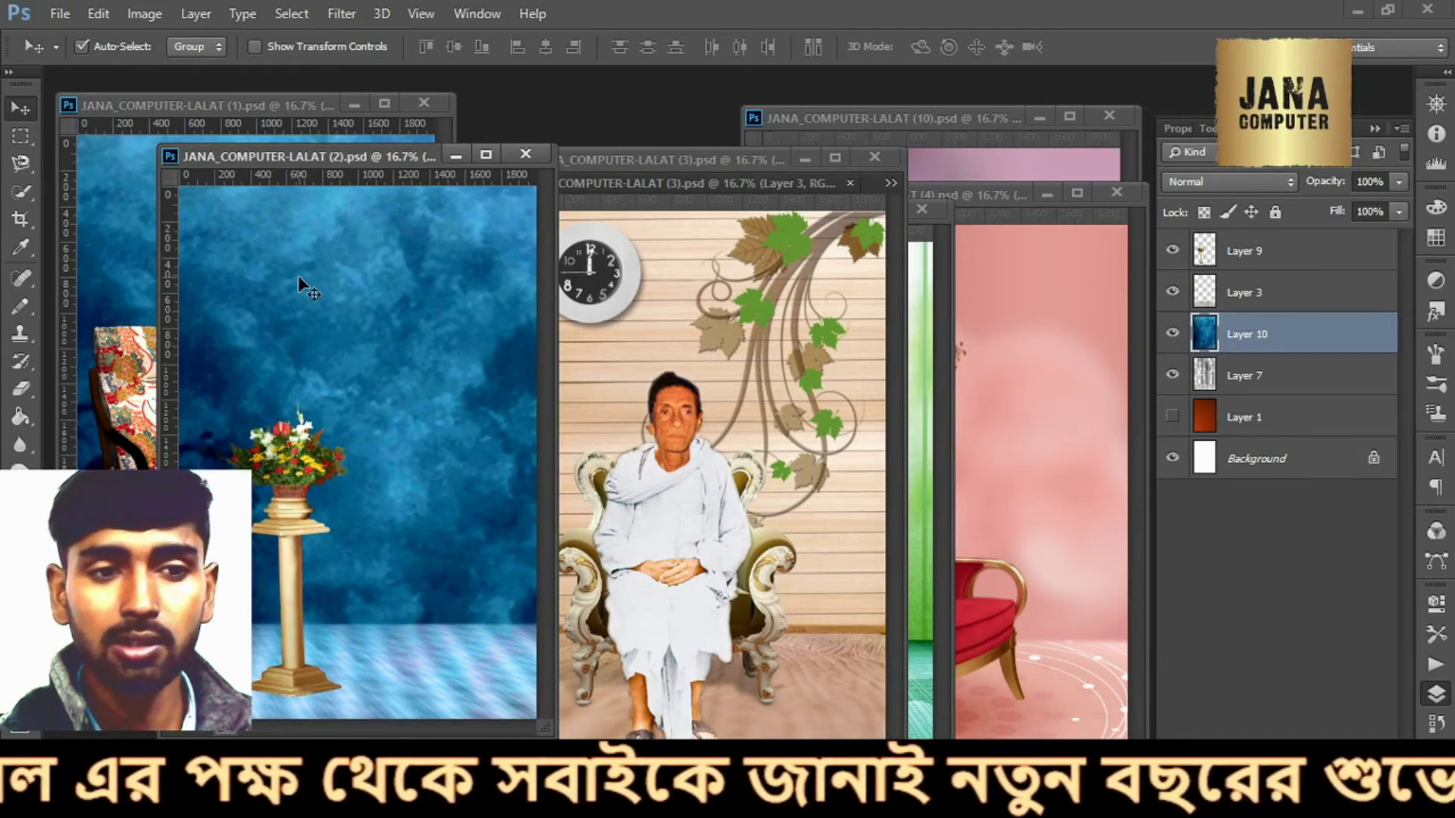
Close the (2).psd orange template without saving its changes
{"action": "left_click", "coordinate": [409, 160]}
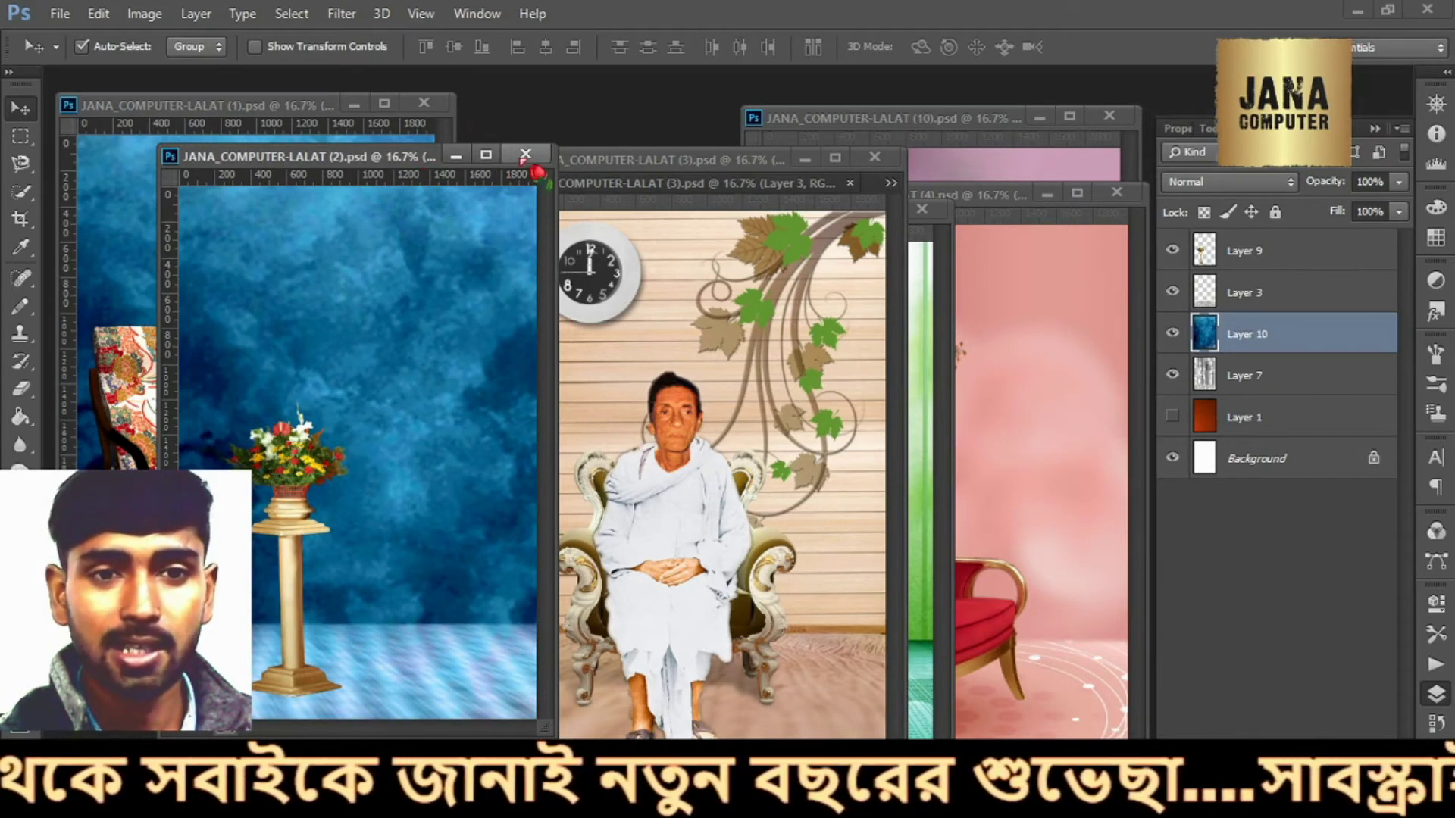
{"action": "left_click", "coordinate": [525, 156]}
{"action": "left_click", "coordinate": [731, 328]}
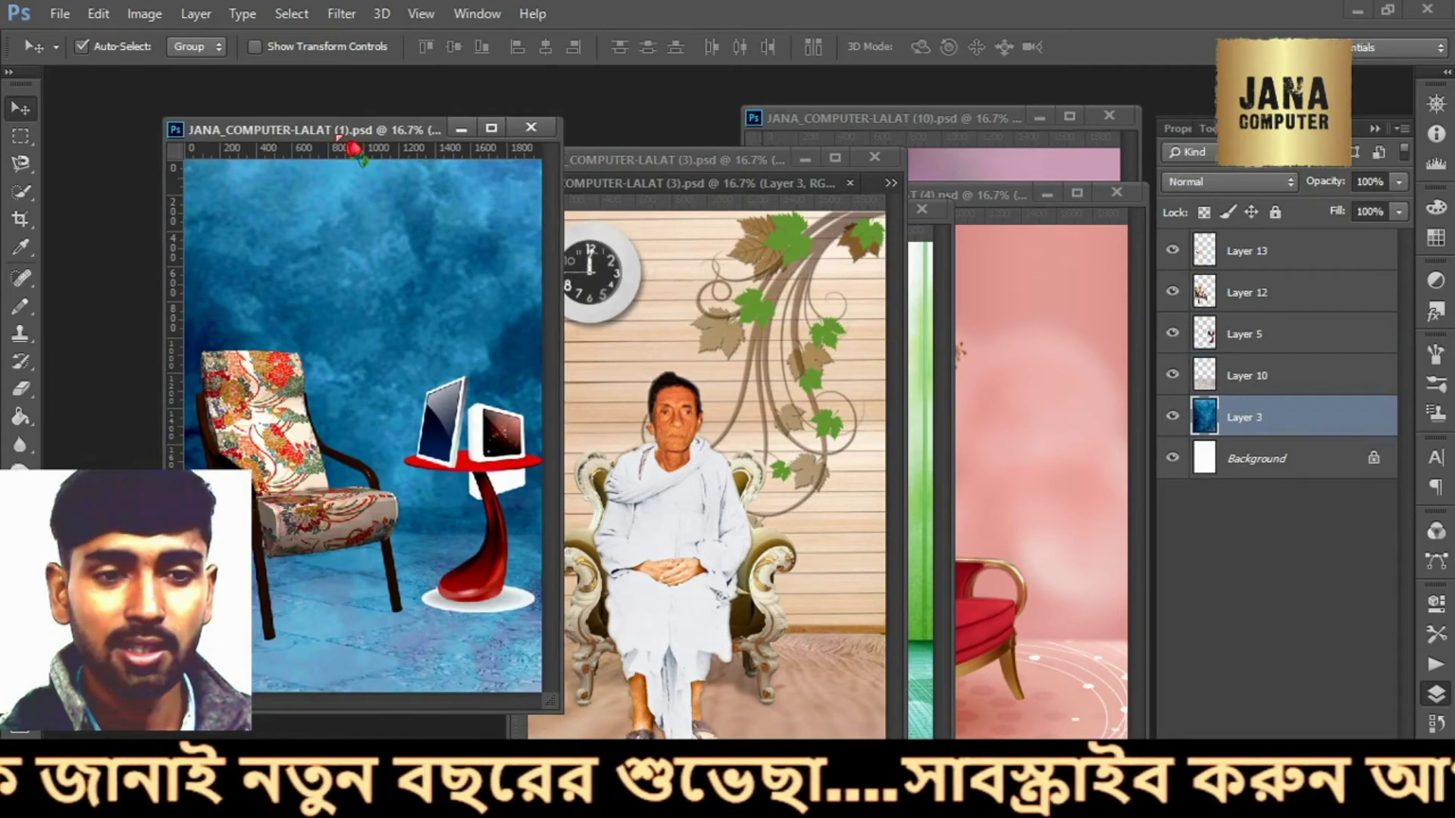
Copy the seated man from (3).psd into the blue template and hide its red table, Layer 5
{"action": "left_click_drag", "start_coordinate": [250, 105], "coordinate": [307, 121]}
{"action": "left_click", "coordinate": [225, 424]}
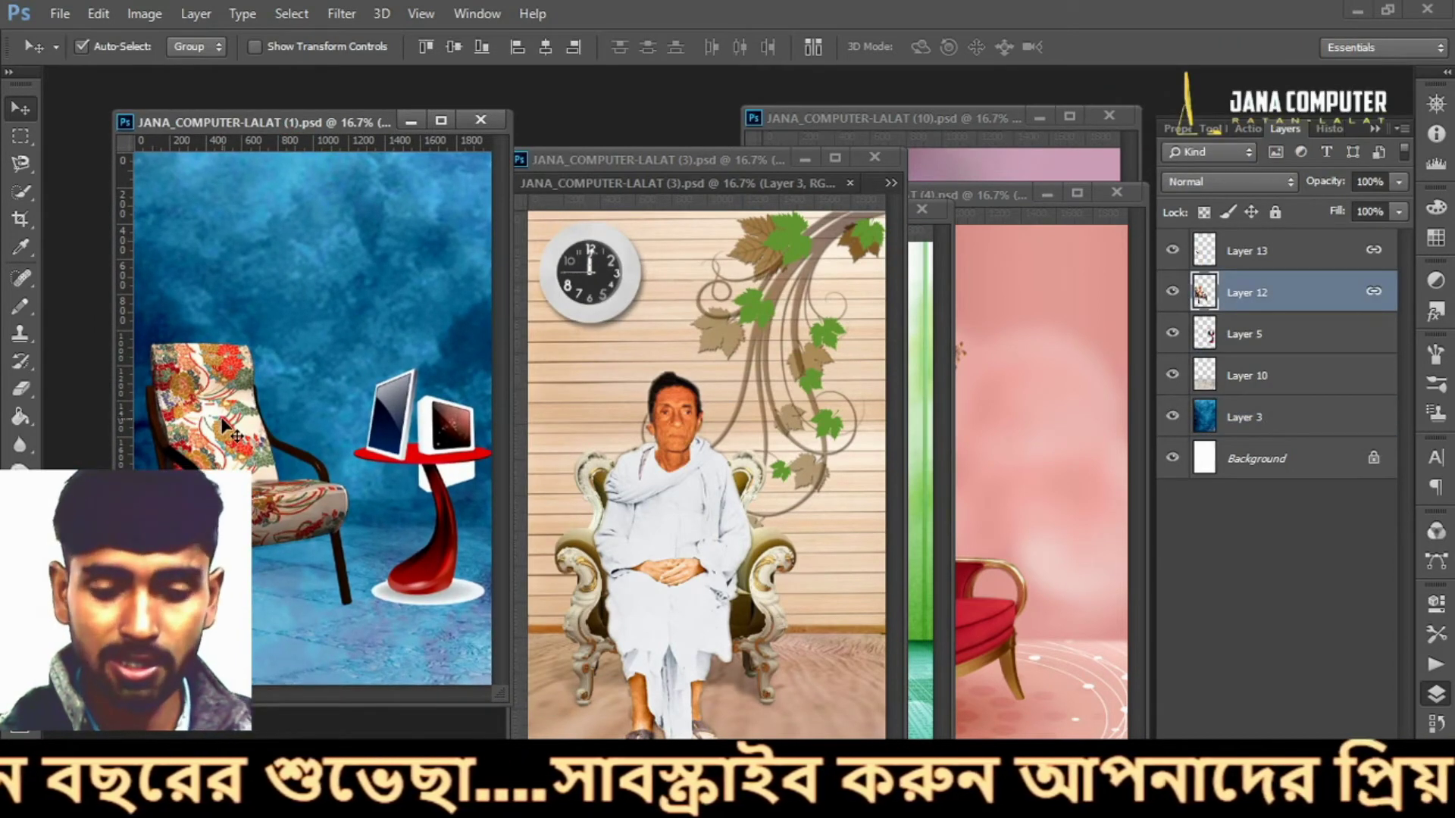
{"action": "mouse_move", "coordinate": [635, 525]}
{"action": "left_mouse_down"}
{"action": "mouse_move", "coordinate": [331, 454]}
{"action": "mouse_move", "coordinate": [303, 419]}
{"action": "left_mouse_up"}
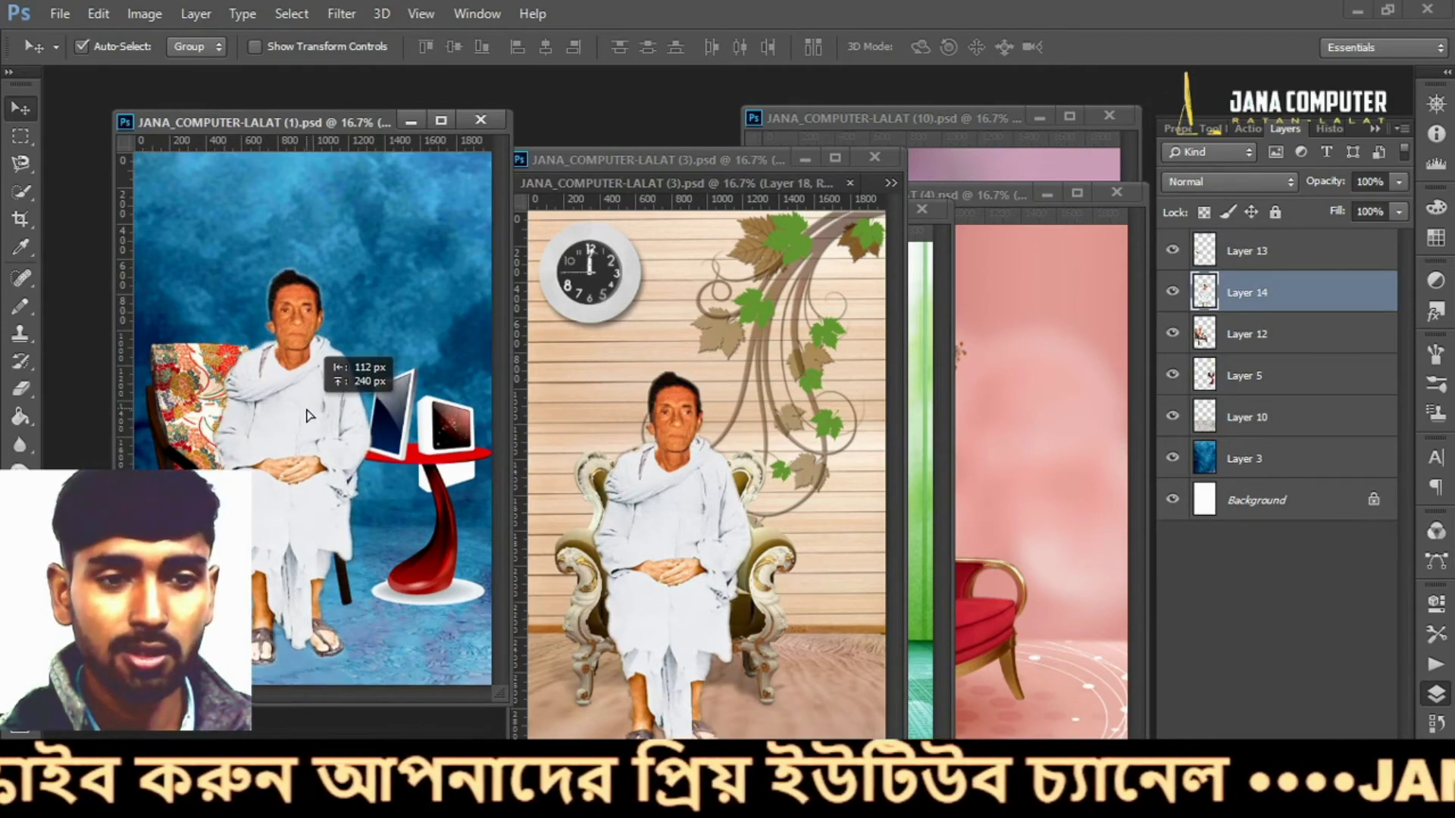
{"action": "left_click", "coordinate": [433, 424]}
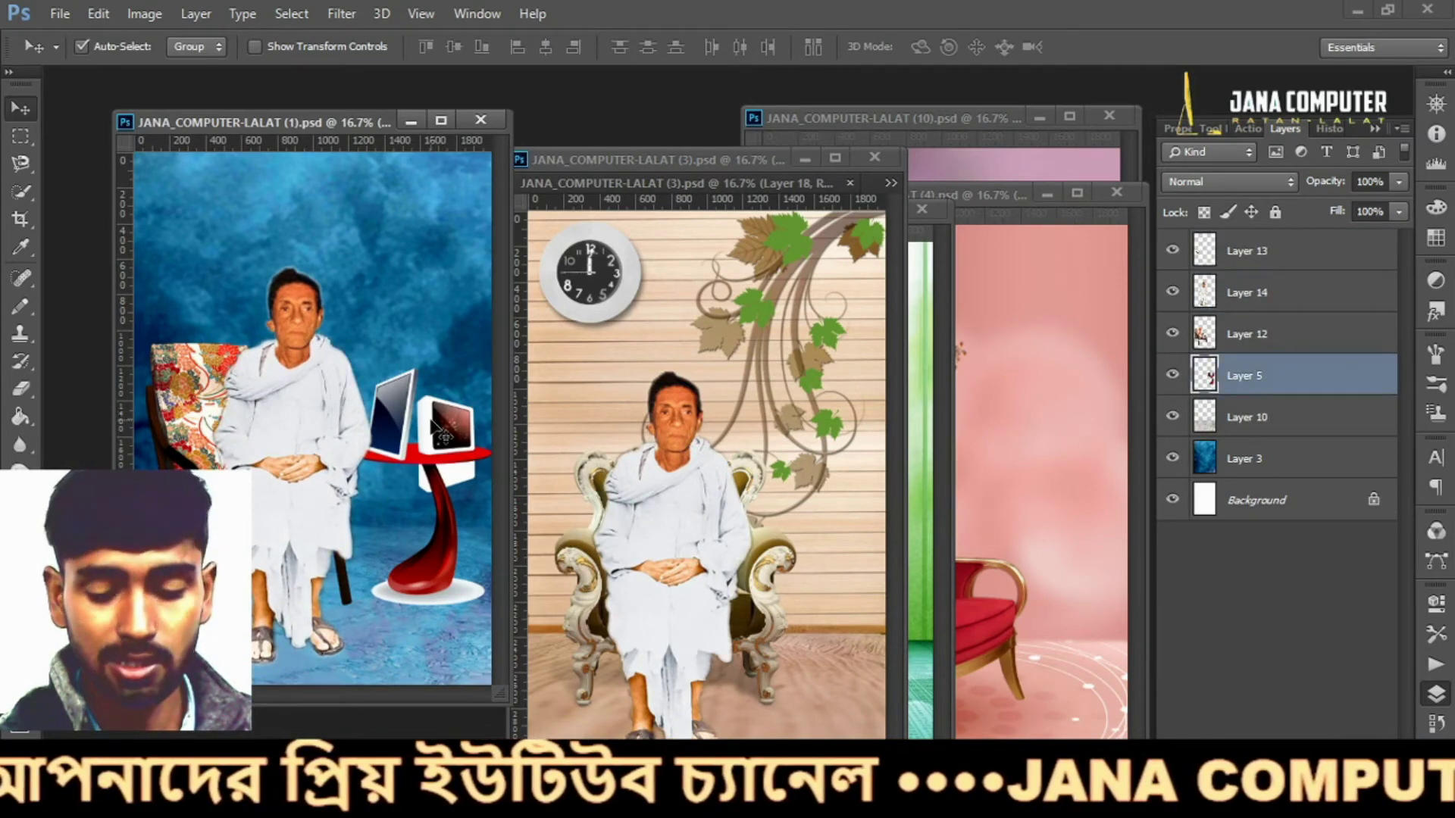
{"action": "left_click", "coordinate": [1171, 375]}
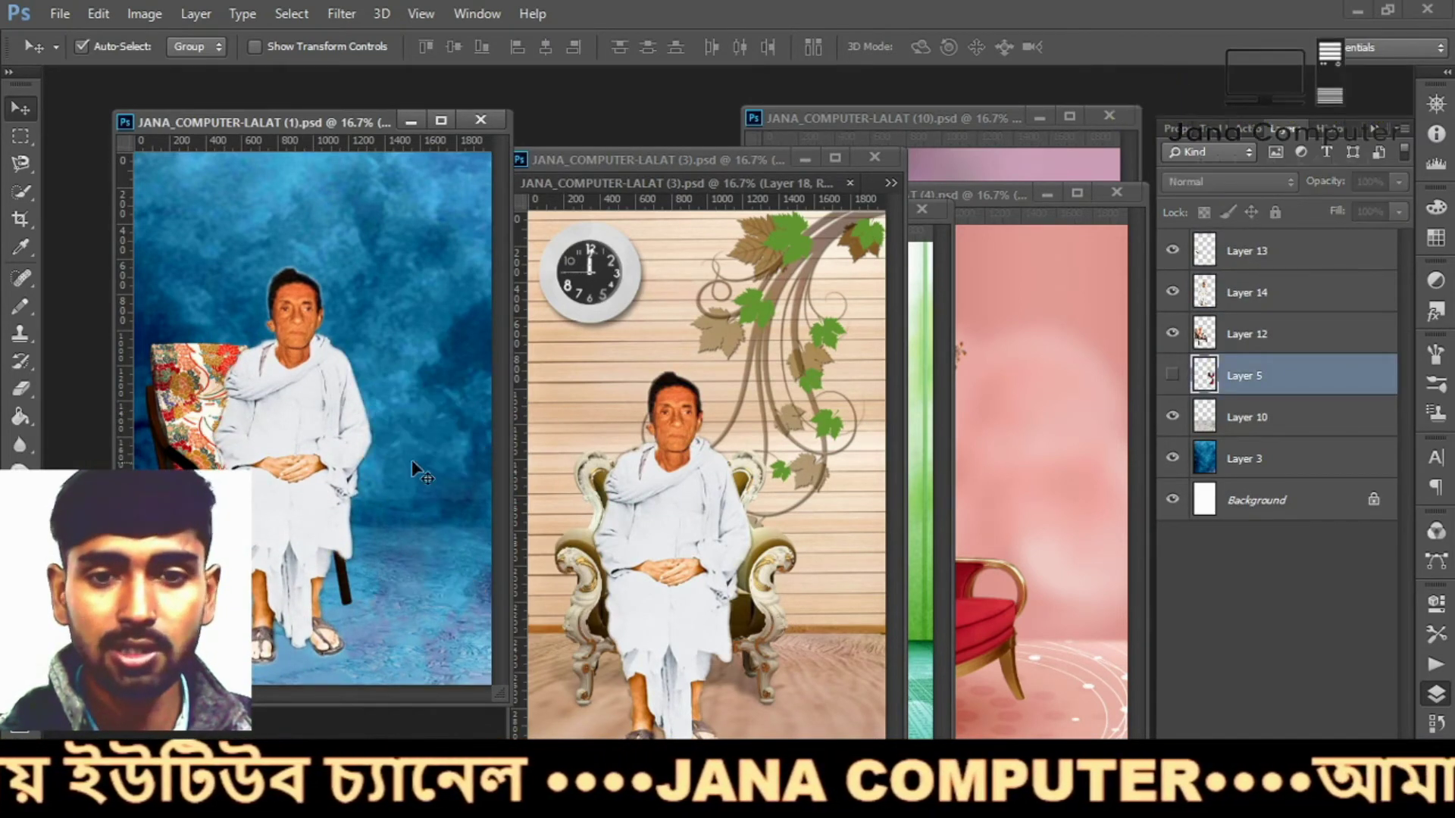
Copy Layer 2 copy and the pink backdrop Layer 5 from (4).psd into the blue template
{"action": "left_click", "coordinate": [1036, 389]}
{"action": "left_click_drag", "start_coordinate": [1014, 412], "coordinate": [406, 318]}
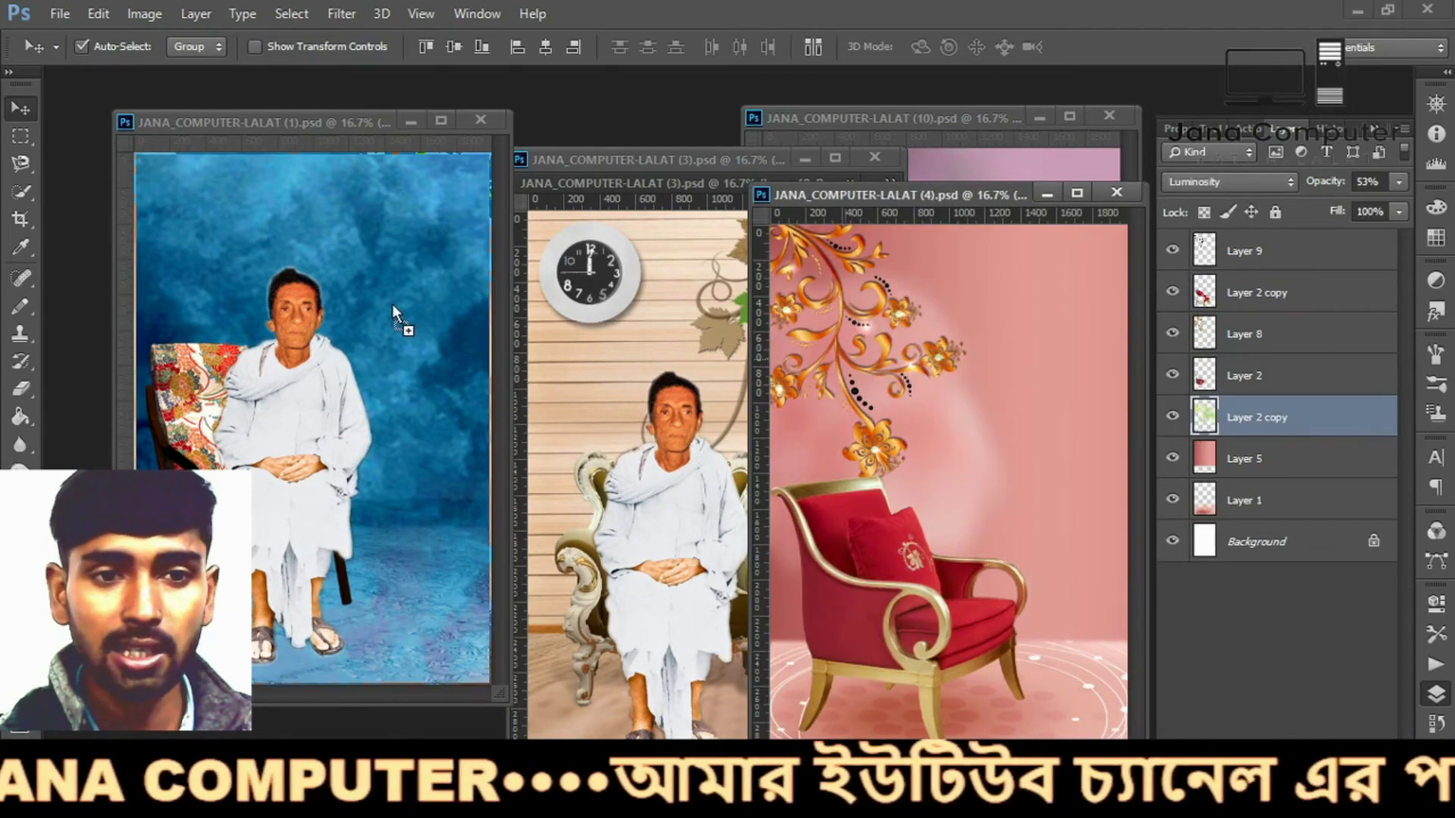
{"action": "left_click", "coordinate": [1053, 288]}
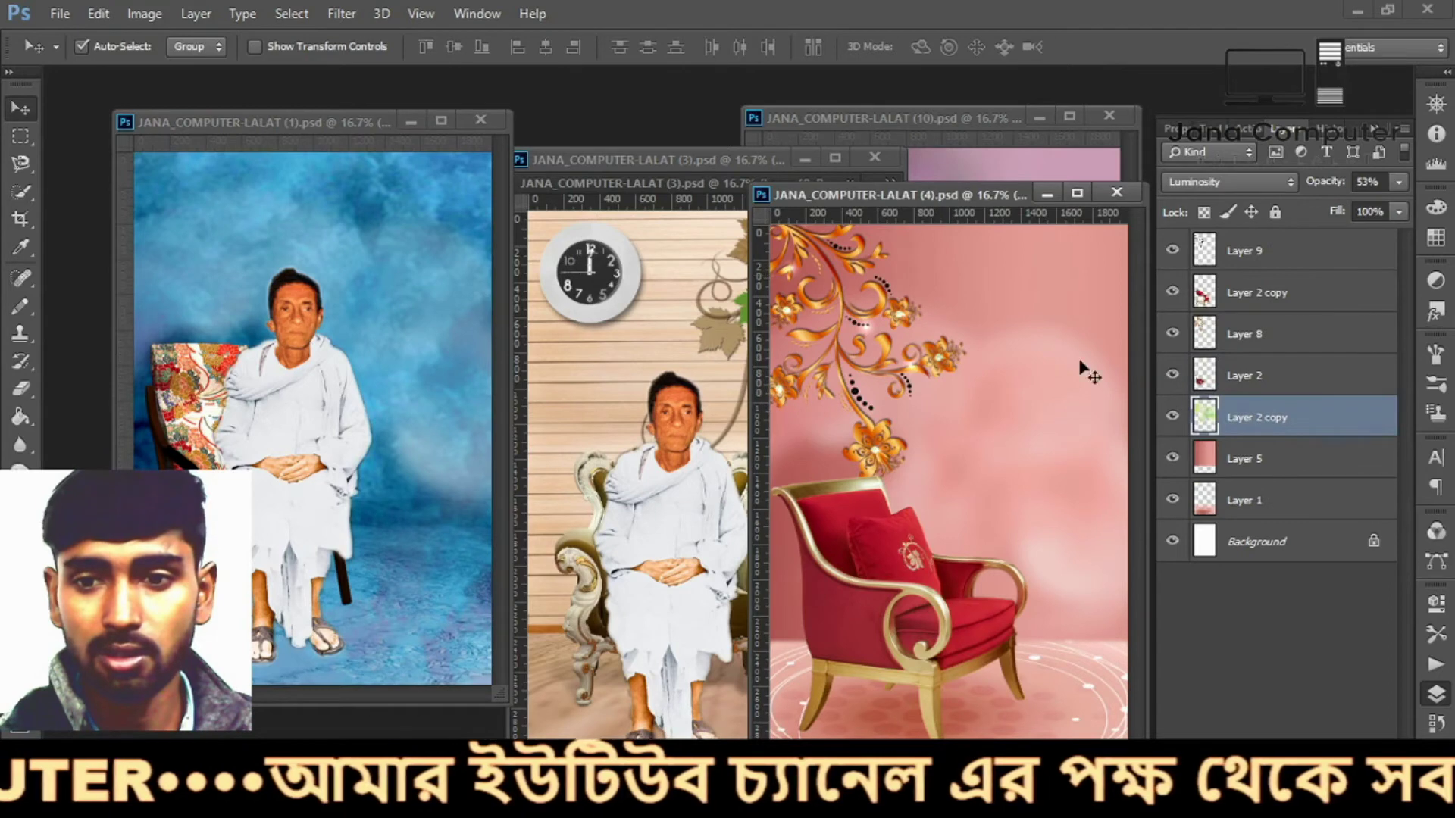
{"action": "left_click", "coordinate": [1246, 459]}
{"action": "mouse_move", "coordinate": [1000, 299]}
{"action": "left_mouse_down"}
{"action": "mouse_move", "coordinate": [369, 293]}
{"action": "mouse_move", "coordinate": [369, 237]}
{"action": "left_mouse_up"}
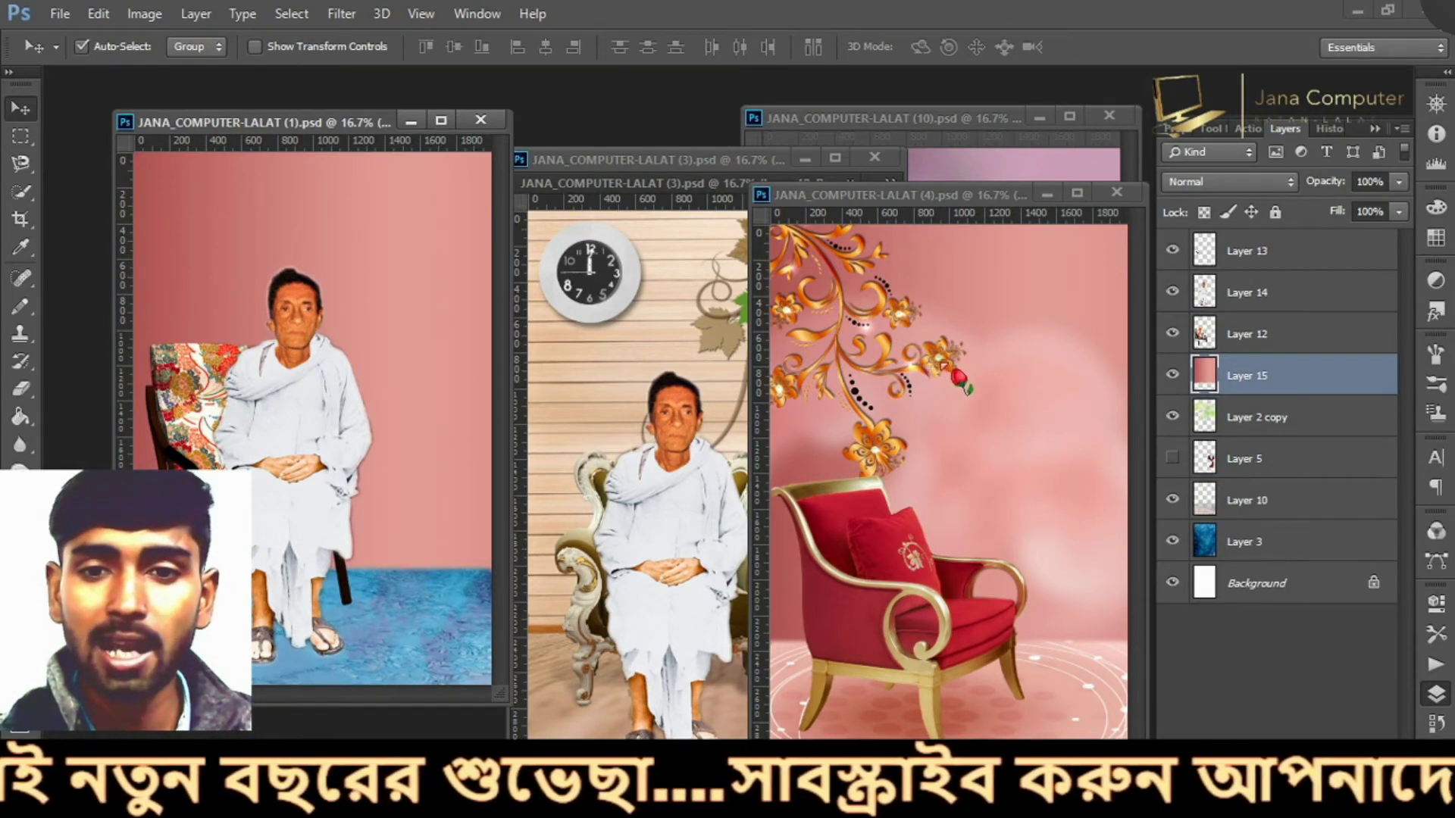
Copy the red rose and gold floral flourish from (4).psd, placing the flourish top-left
{"action": "left_click_drag", "start_coordinate": [943, 366], "coordinate": [366, 238]}
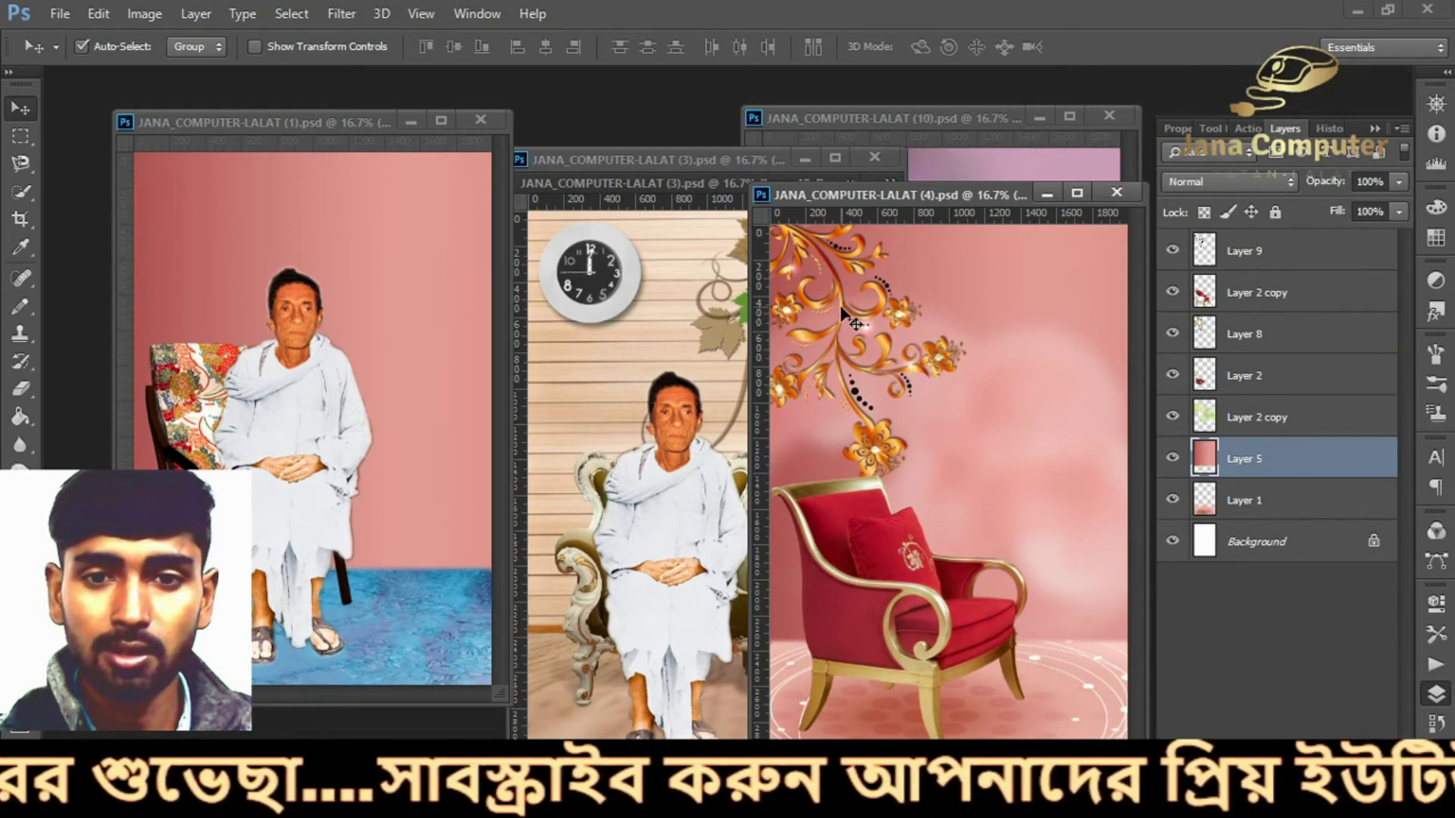
{"action": "mouse_move", "coordinate": [844, 312]}
{"action": "left_mouse_down"}
{"action": "mouse_move", "coordinate": [390, 303]}
{"action": "mouse_move", "coordinate": [271, 255]}
{"action": "left_mouse_up"}
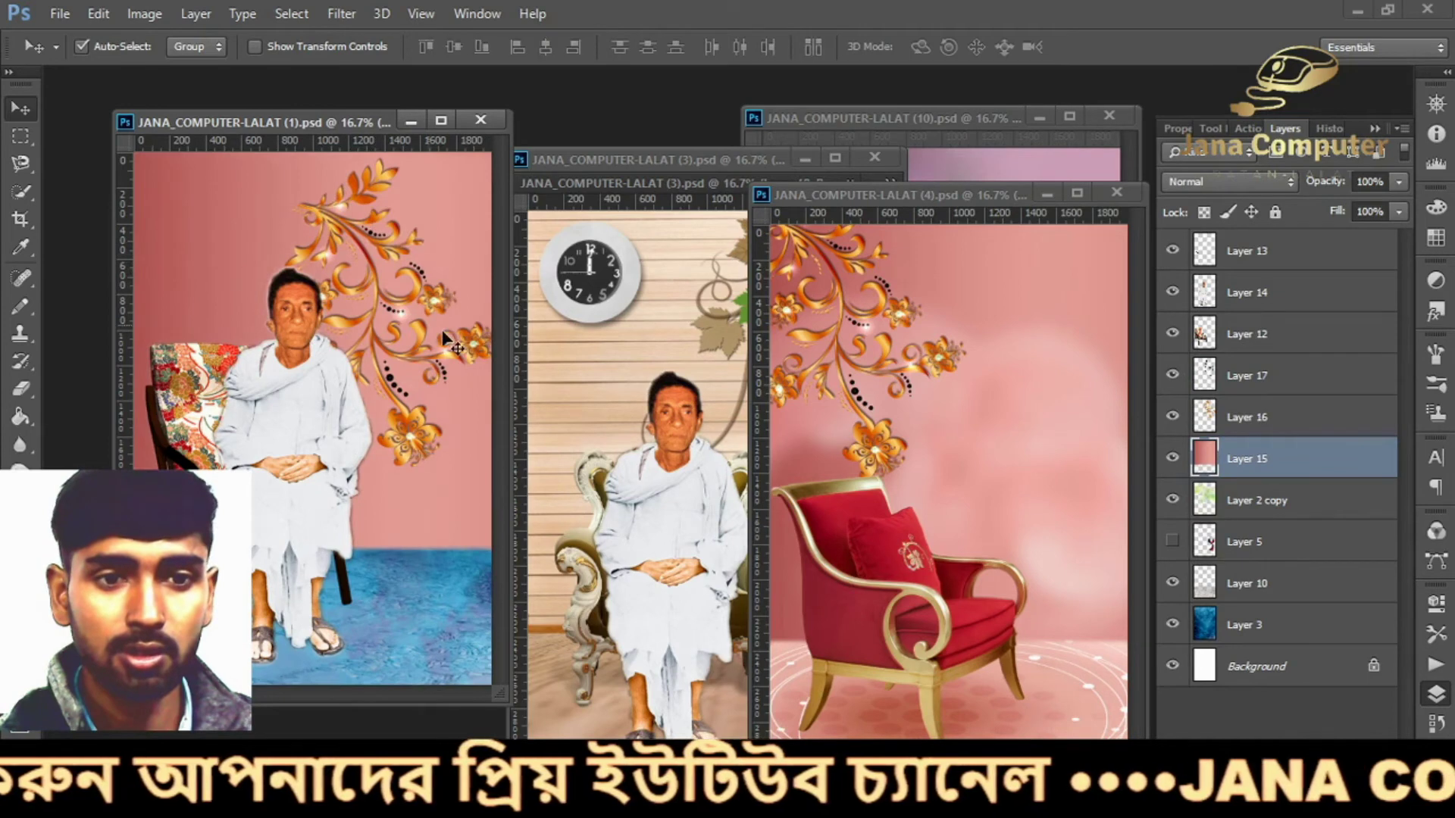
{"action": "mouse_move", "coordinate": [428, 303]}
{"action": "left_mouse_down"}
{"action": "mouse_move", "coordinate": [283, 263]}
{"action": "mouse_move", "coordinate": [271, 238]}
{"action": "left_mouse_up"}
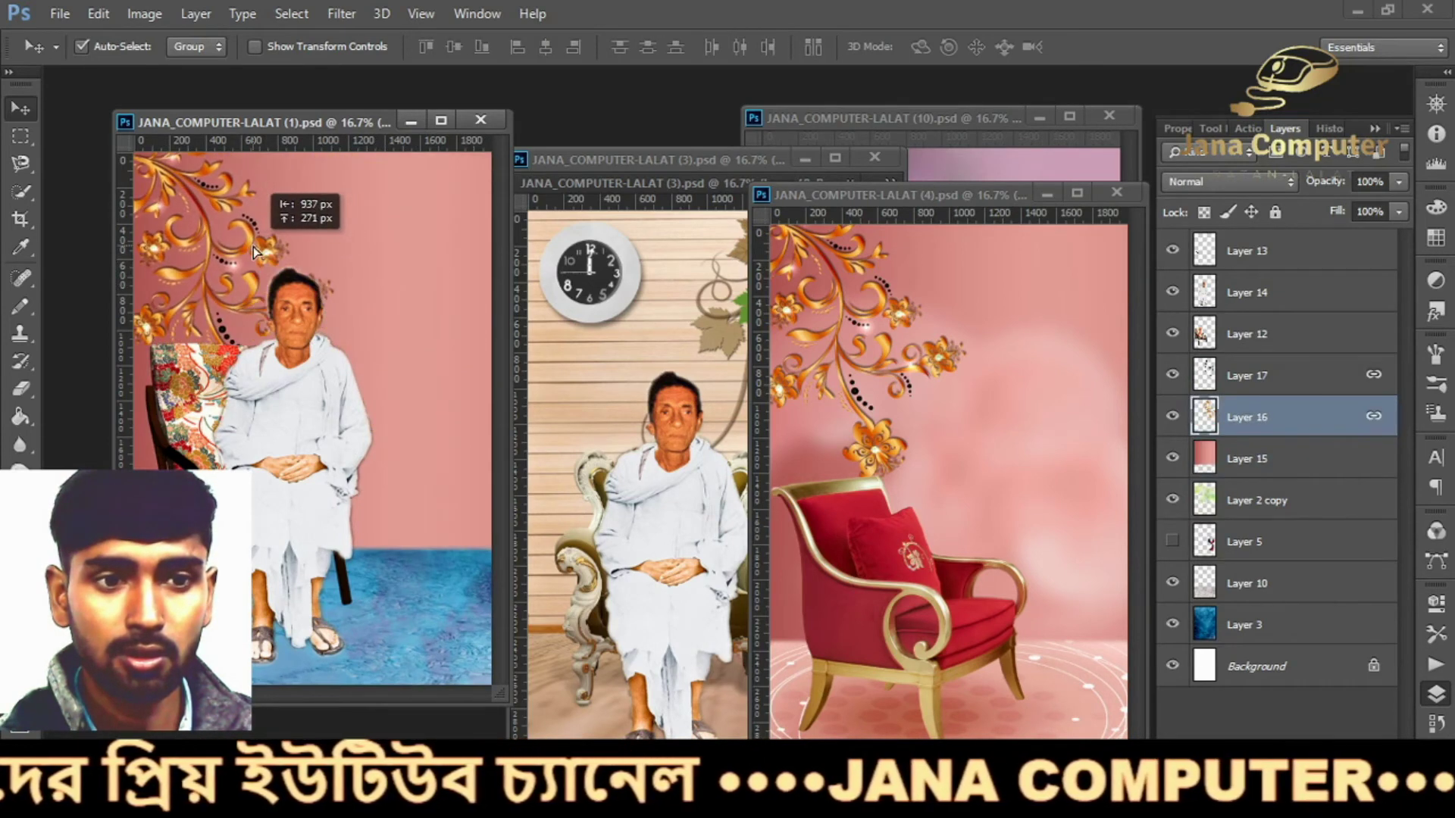
Shift the seated man and chair rightward, then float the (3).psd wooden-wall window
{"action": "mouse_move", "coordinate": [200, 392]}
{"action": "left_mouse_down"}
{"action": "mouse_move", "coordinate": [408, 395]}
{"action": "mouse_move", "coordinate": [523, 460]}
{"action": "left_mouse_up"}
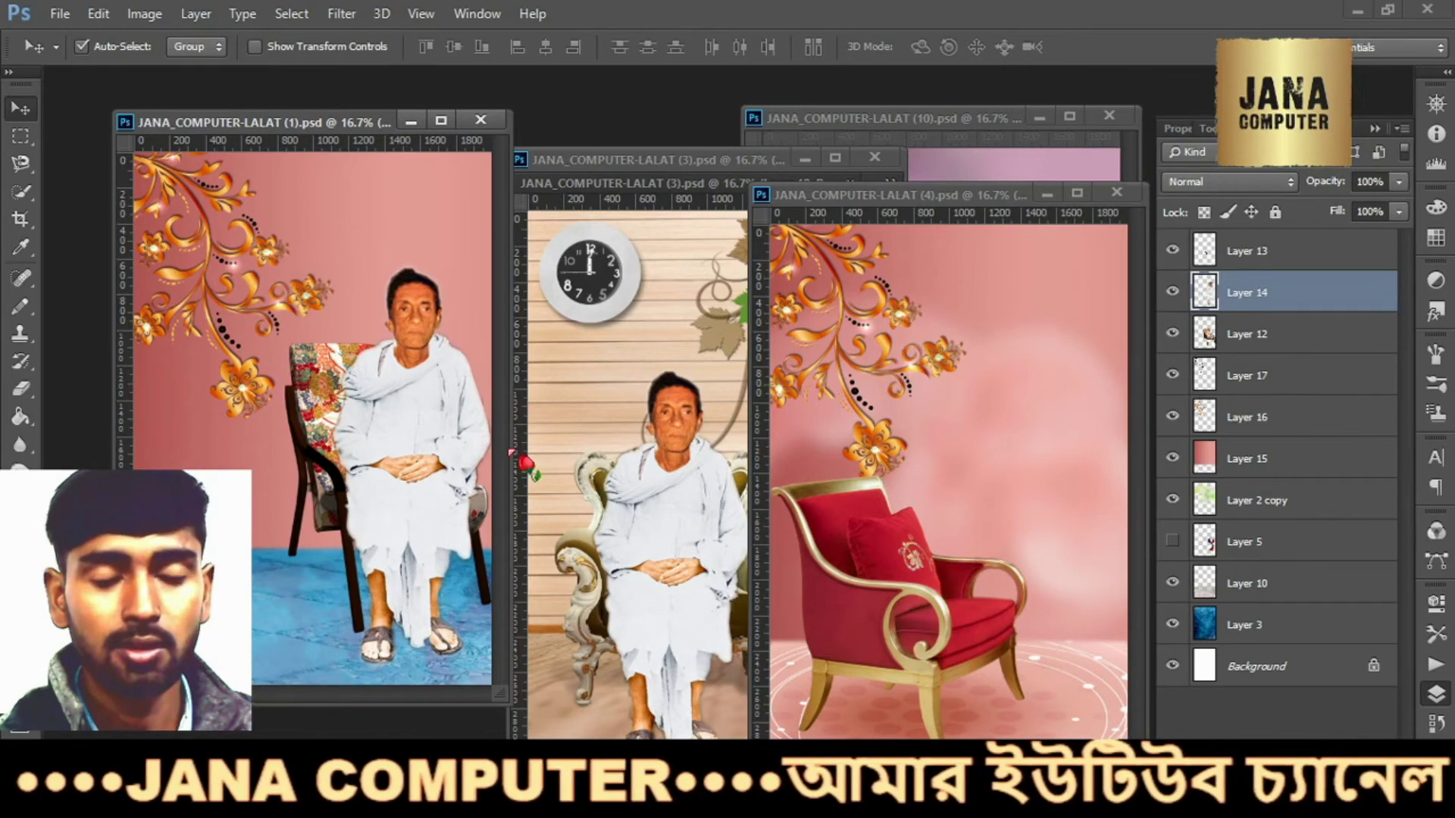
{"action": "mouse_move", "coordinate": [523, 461]}
{"action": "left_mouse_down"}
{"action": "mouse_move", "coordinate": [731, 163]}
{"action": "mouse_move", "coordinate": [395, 172]}
{"action": "left_mouse_up"}
{"action": "mouse_move", "coordinate": [281, 146]}
{"action": "left_mouse_down"}
{"action": "mouse_move", "coordinate": [470, 177]}
{"action": "mouse_move", "coordinate": [570, 164]}
{"action": "left_mouse_up"}
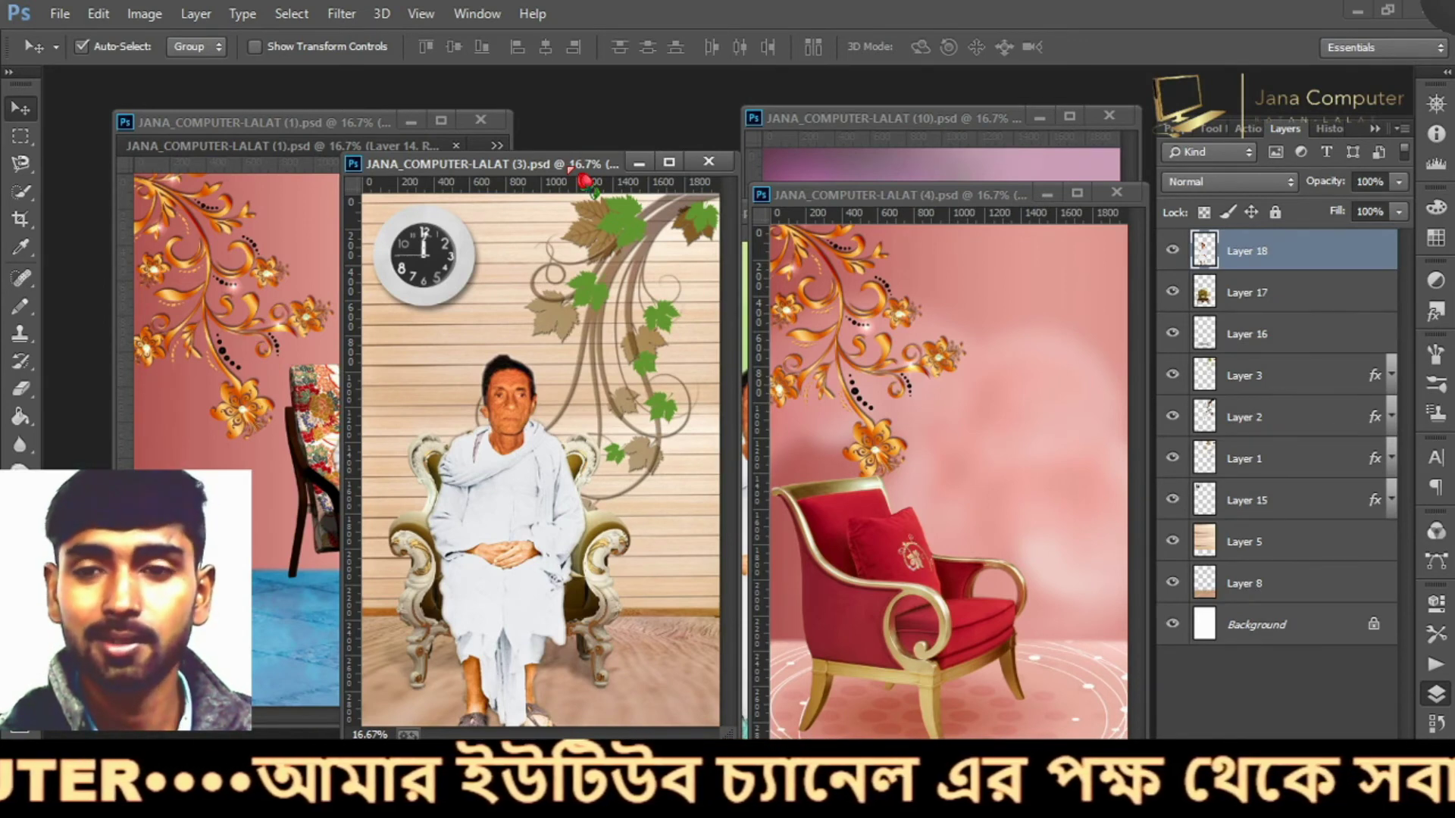
Drag the pink red-chair (4).psd window leftward so it becomes the active document
{"action": "mouse_move", "coordinate": [999, 210]}
{"action": "left_mouse_down"}
{"action": "mouse_move", "coordinate": [511, 130]}
{"action": "mouse_move", "coordinate": [492, 114]}
{"action": "left_mouse_up"}
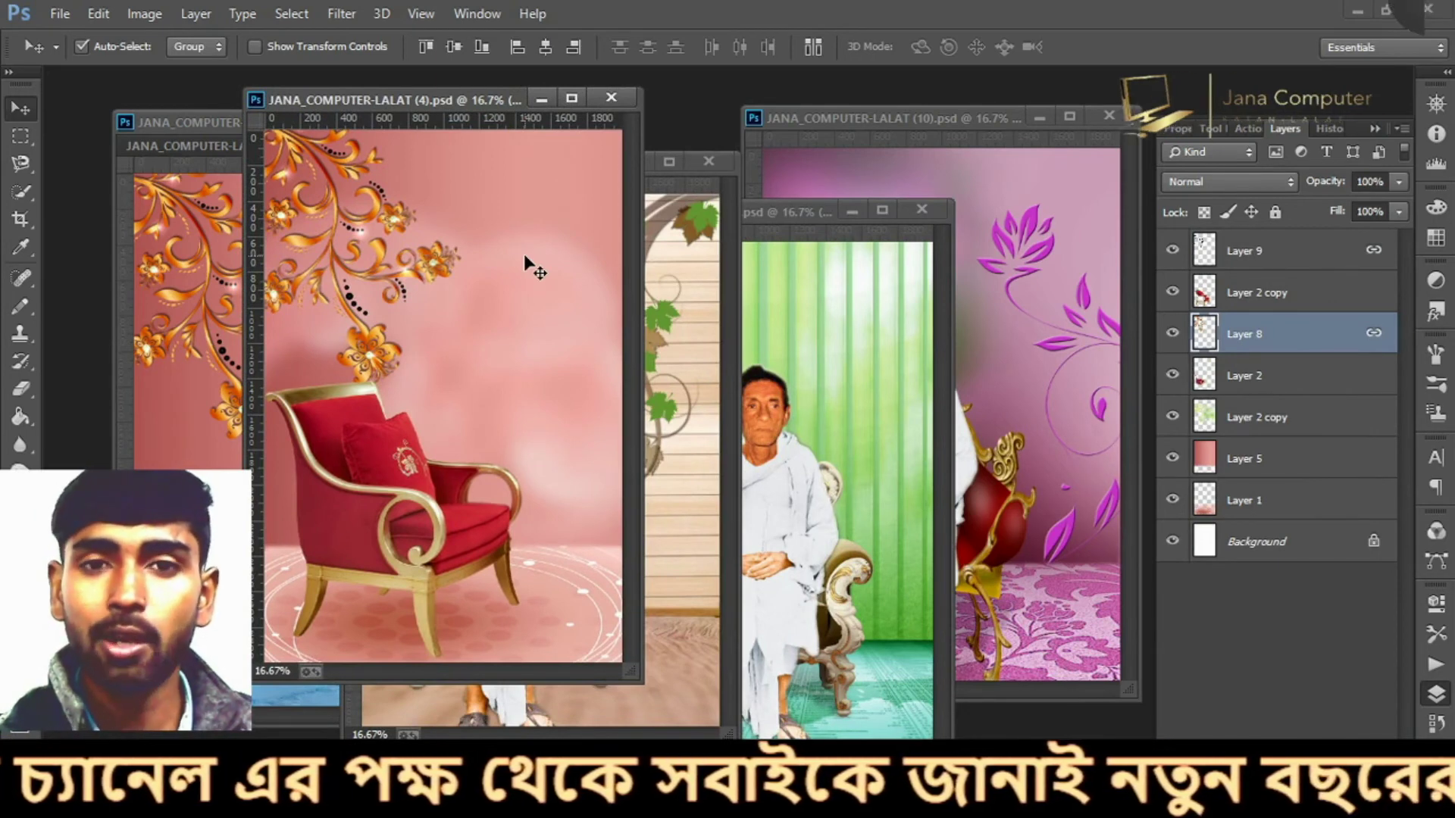